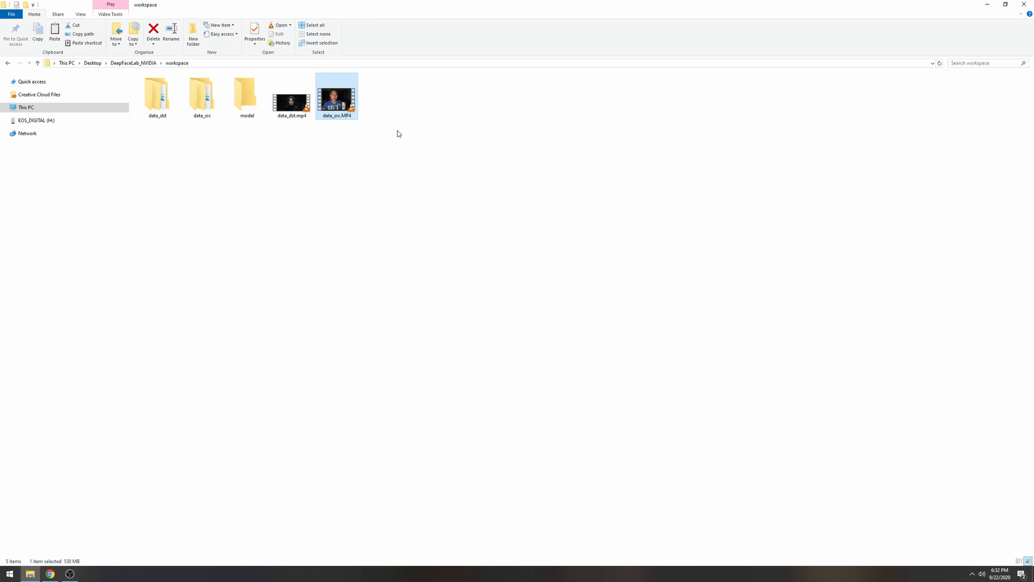
# - Go up to the DeepFaceLab_NVIDIA folder and widen the Name column to show the full batch file names
pyautogui.click(134, 64)
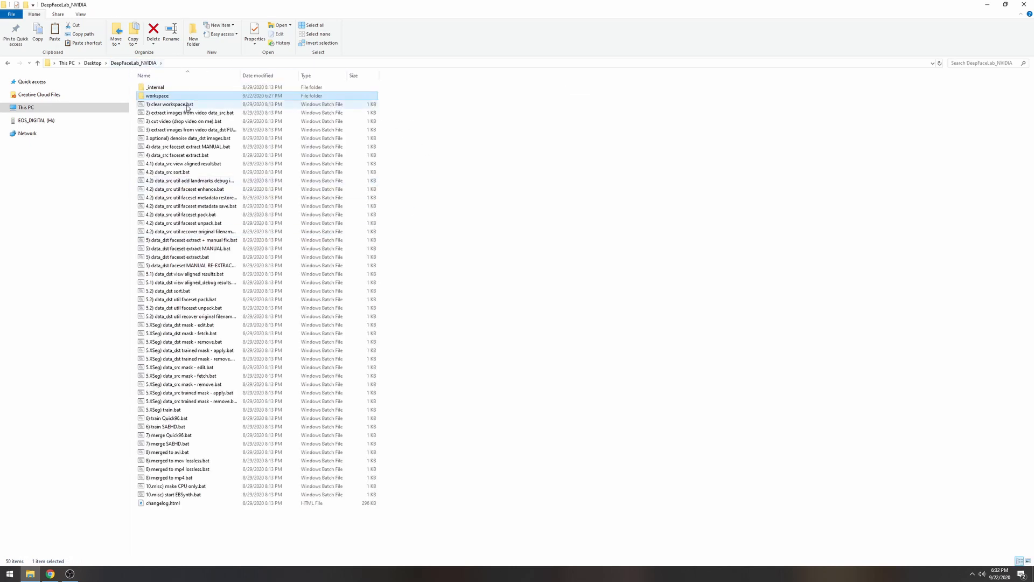
pyautogui.moveTo(241, 76); pyautogui.dragTo(428, 76)
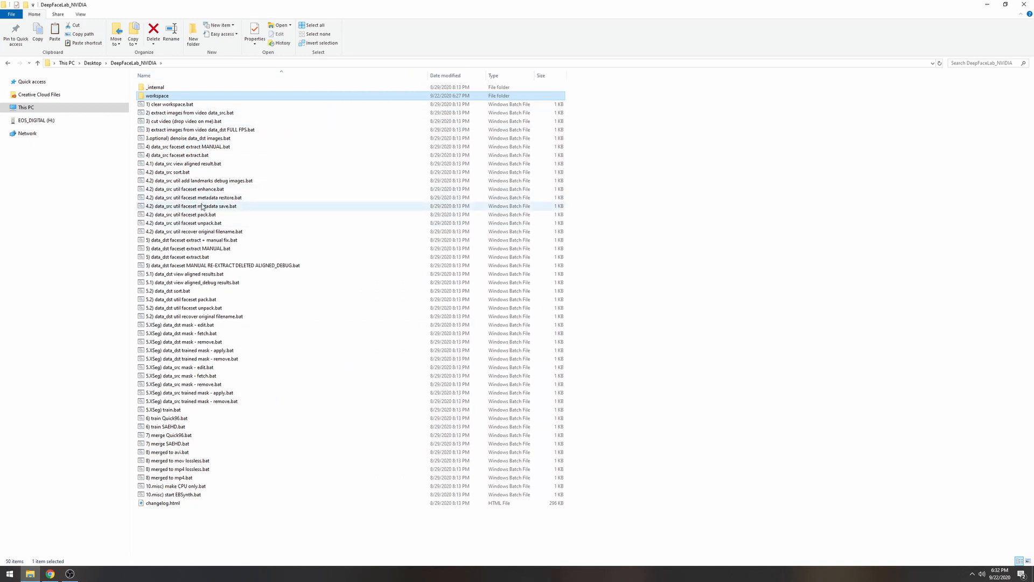
# - Review the workspace folder's contents and the prompt of 1) clear workspace.bat, closing it without clearing anything
pyautogui.click(179, 105)
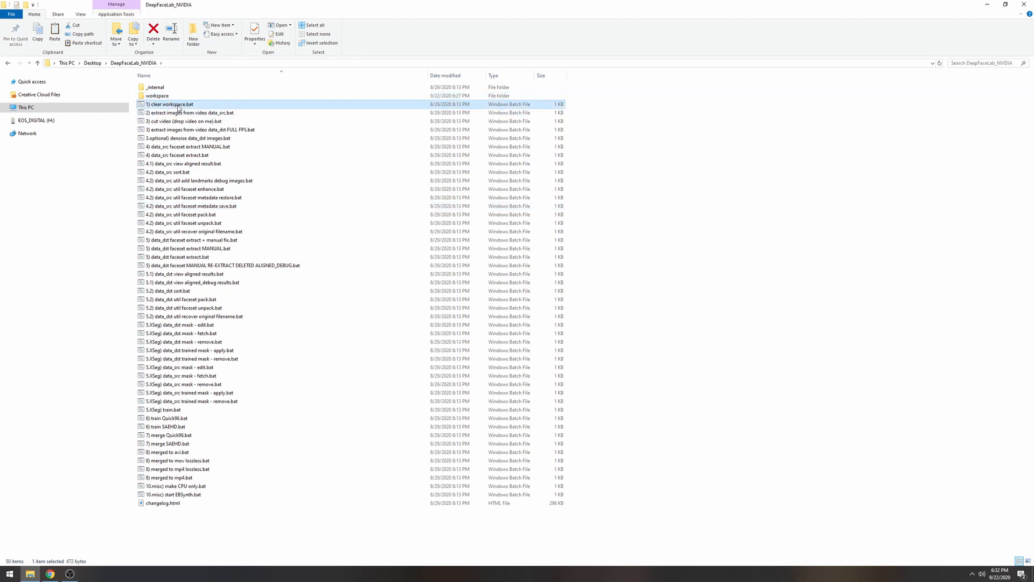
pyautogui.doubleClick(162, 96)
pyautogui.moveTo(470, 175); pyautogui.dragTo(293, 98)
pyautogui.click(138, 62)
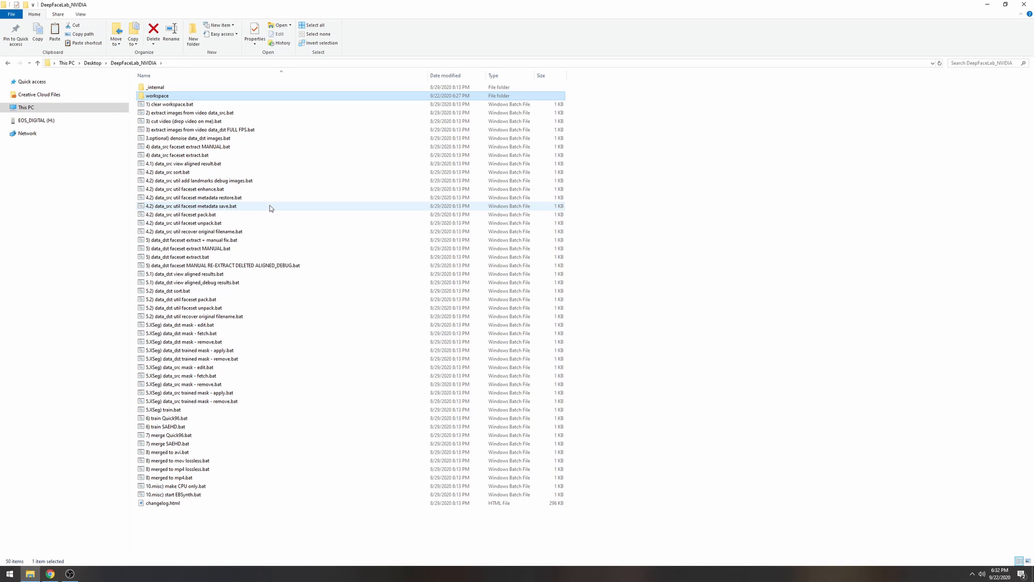
pyautogui.doubleClick(187, 104)
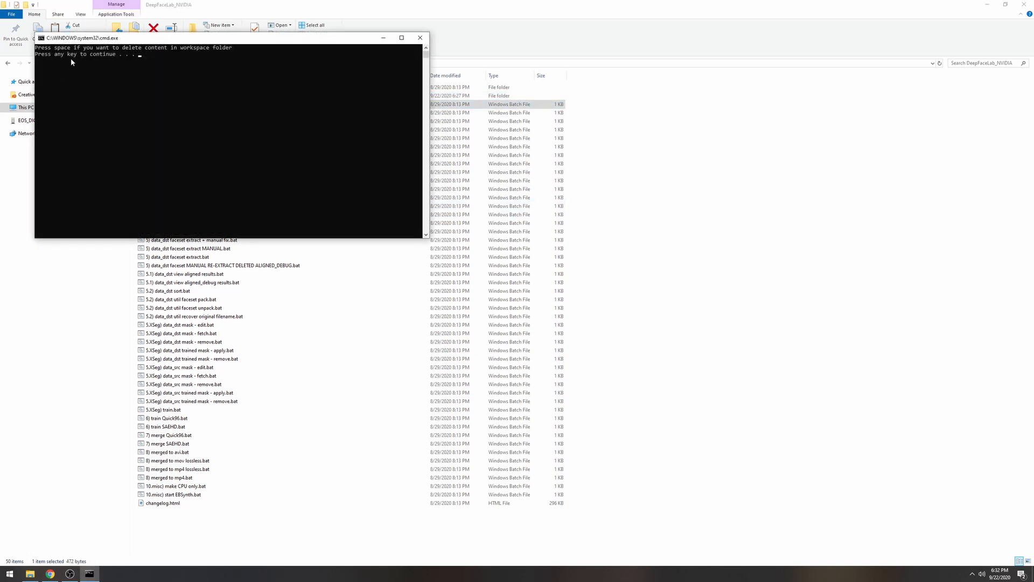
pyautogui.click(420, 38)
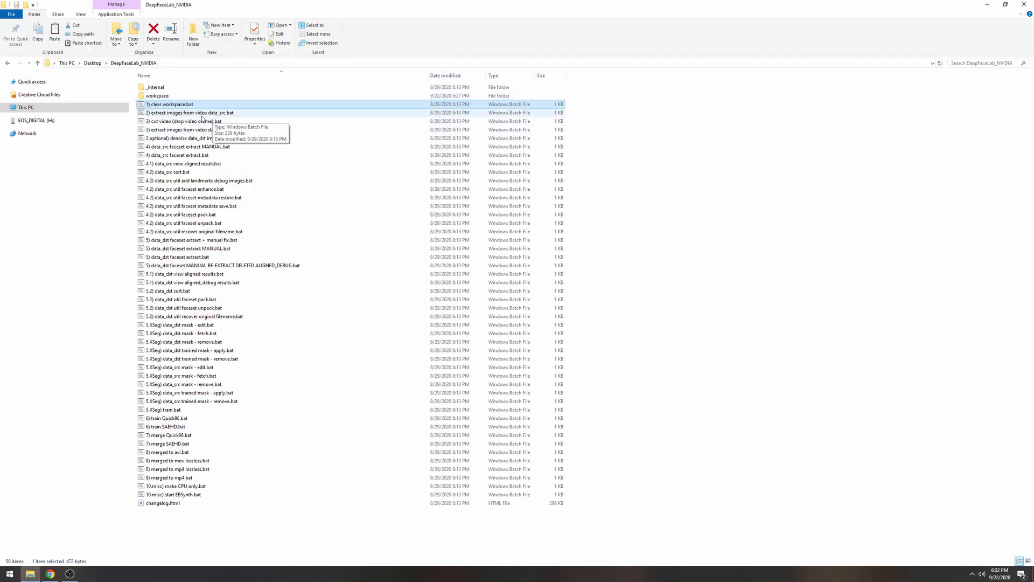
# - Display the DeepFaceLab_NVIDIA folder's contents as large icons
pyautogui.hotkey('ctrl', 'shift', '5')
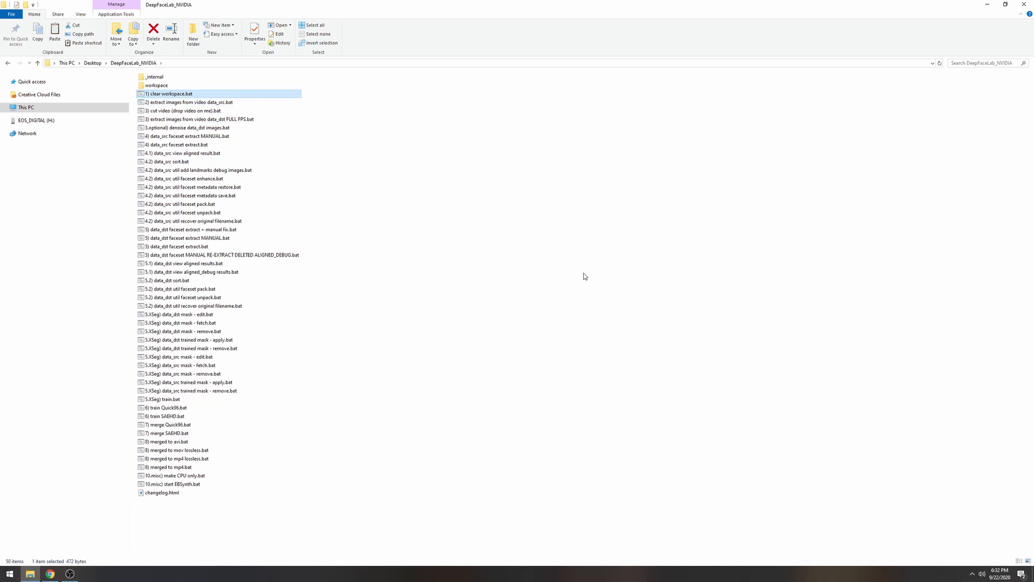
pyautogui.scroll(7, 583, 274)
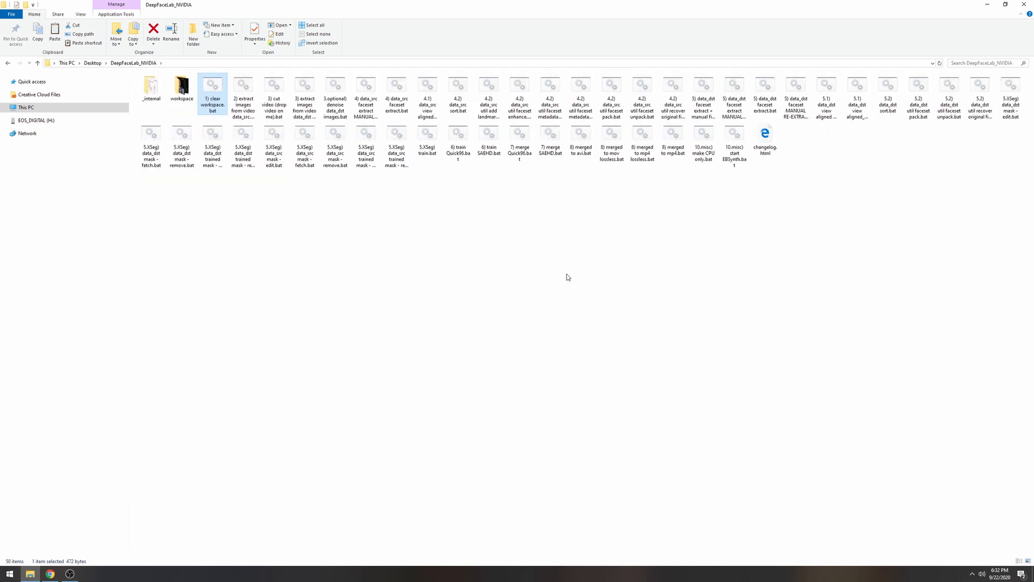
pyautogui.scroll(2, 563, 277)
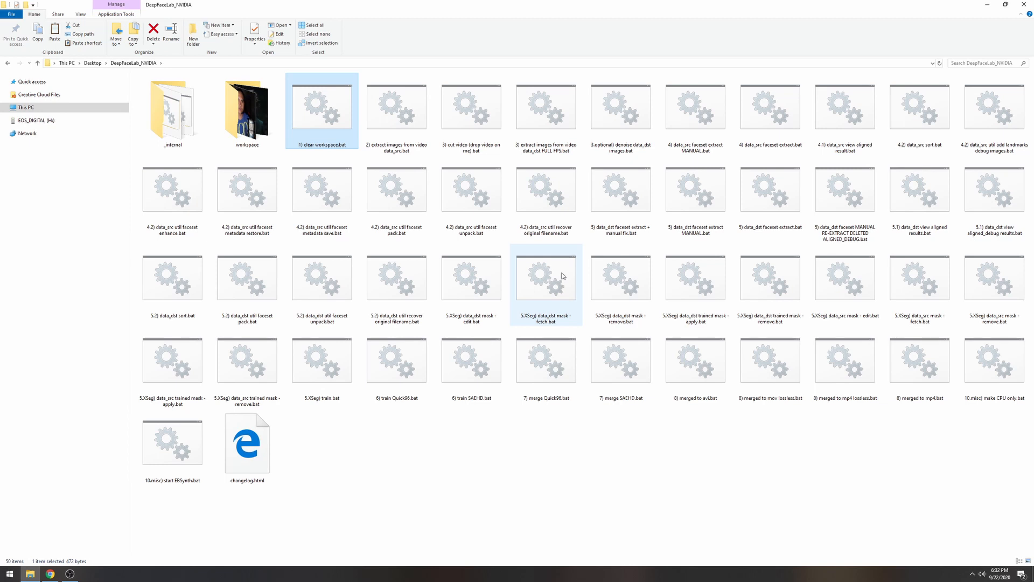
# - Run 2) extract images from video data_src.bat at 12 FPS with PNG output
pyautogui.click(392, 127)
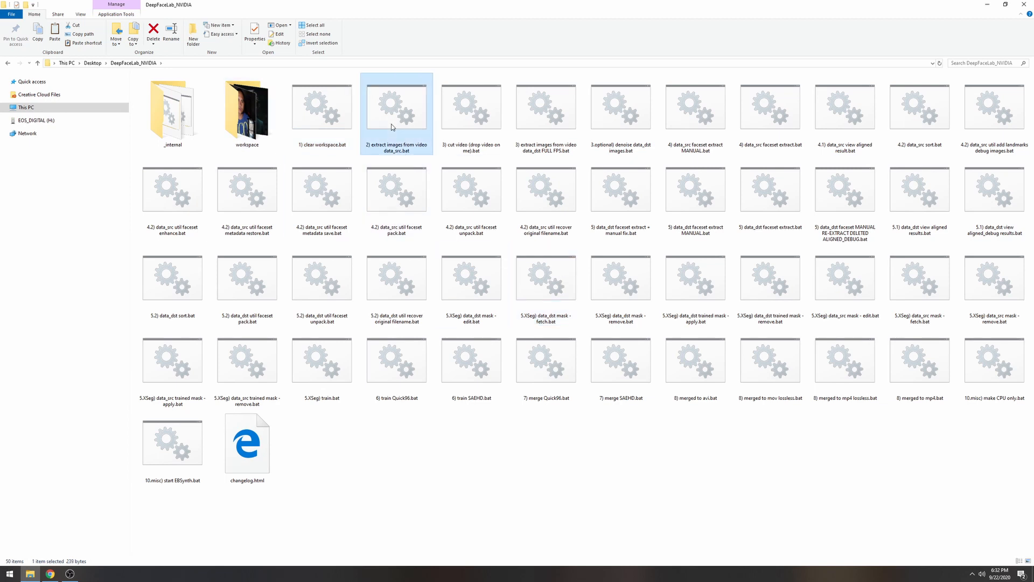
pyautogui.doubleClick(408, 153)
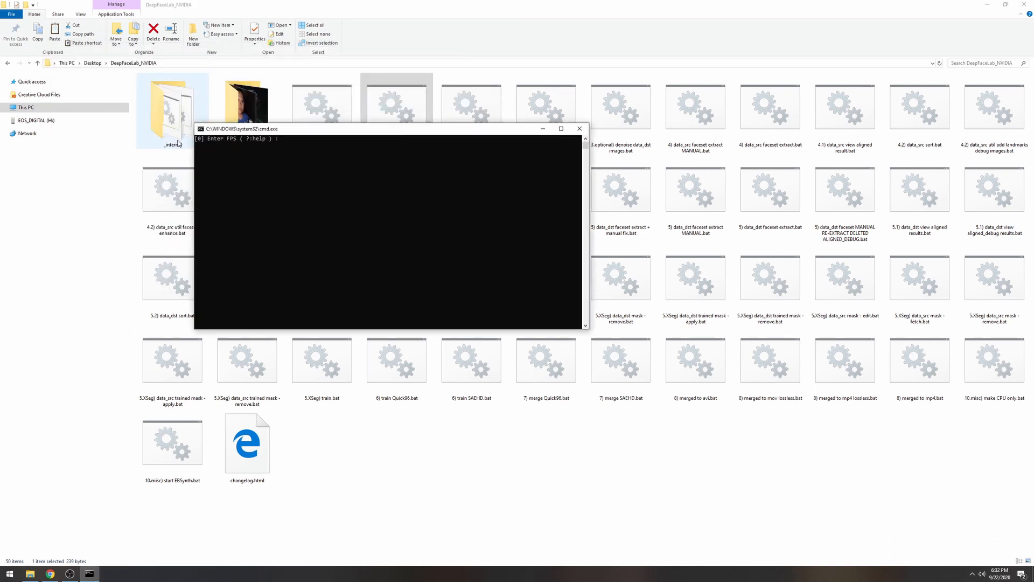
pyautogui.moveTo(293, 130); pyautogui.dragTo(478, 200)
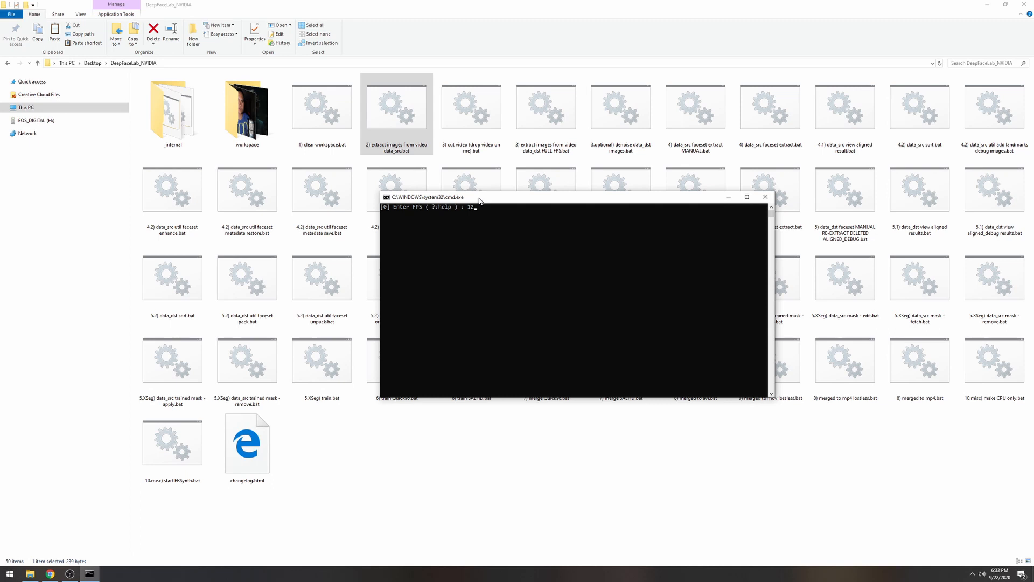
pyautogui.press('Return')
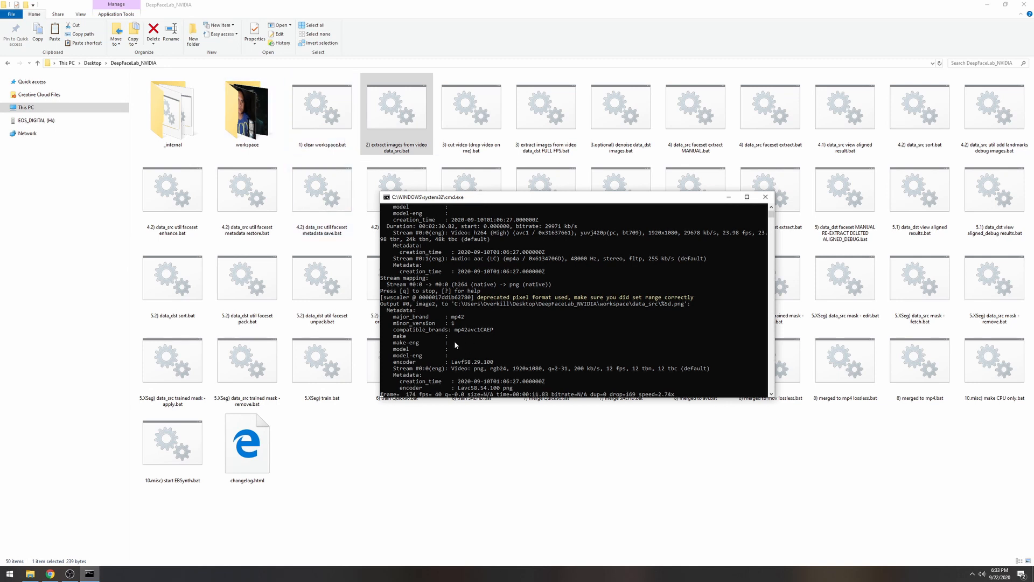
# - Examine the frames being written to the workspace's data_src folder and the extraction progress in the console
pyautogui.doubleClick(265, 130)
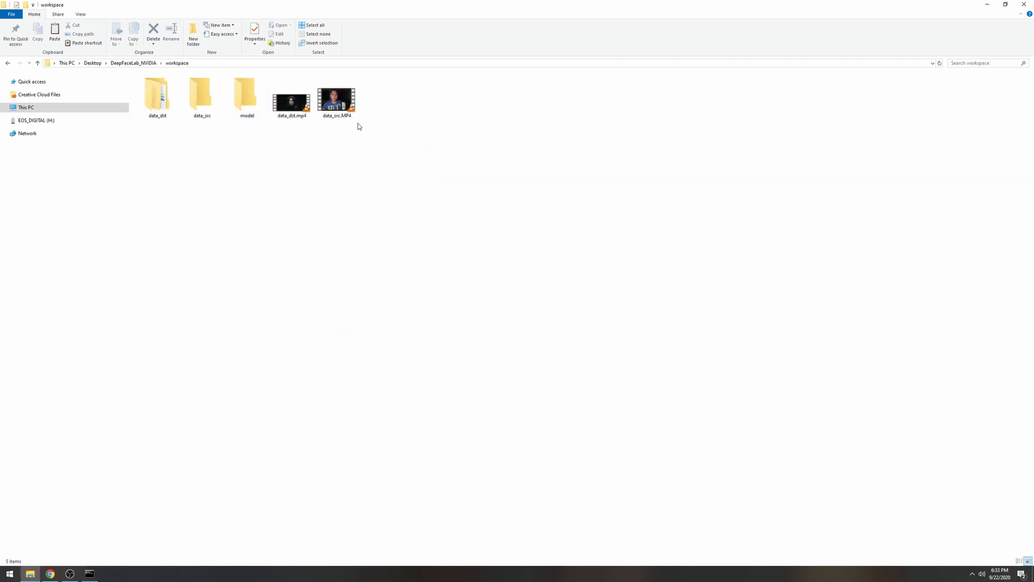
pyautogui.hotkey('alt', 'Tab')
pyautogui.click(332, 214)
pyautogui.doubleClick(207, 108)
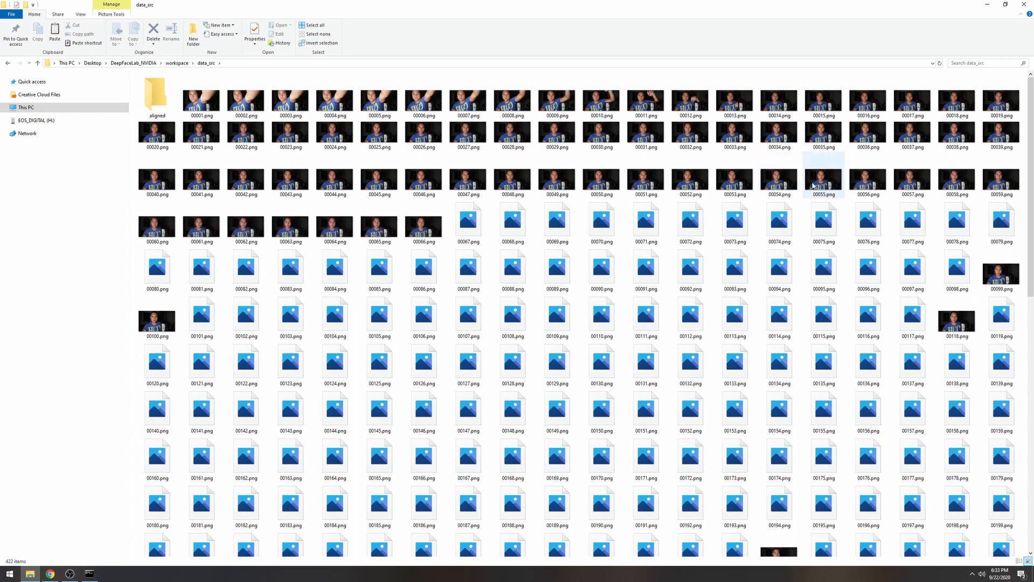
pyautogui.scroll(-2, 799, 189)
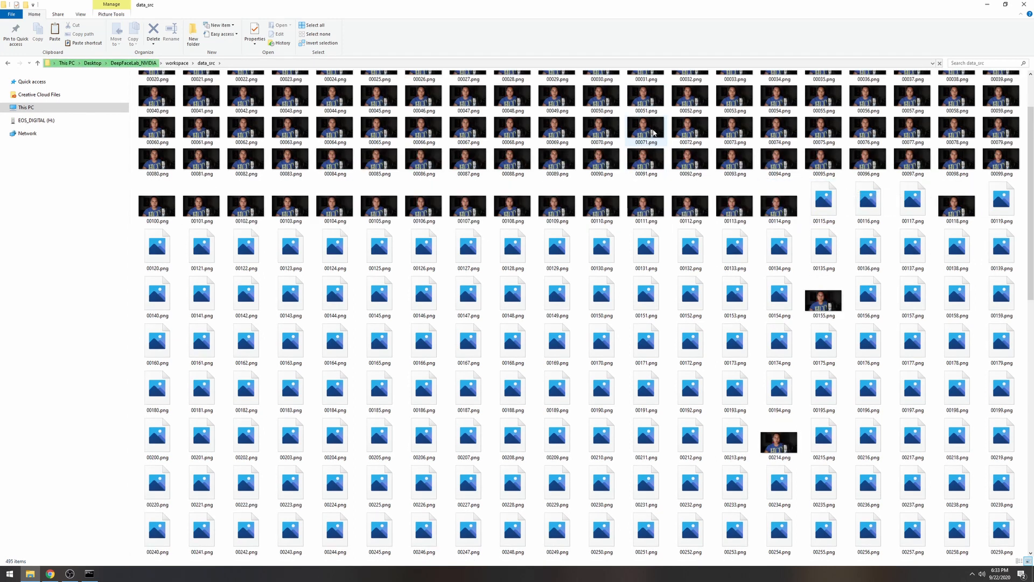
pyautogui.scroll(2, 377, 269)
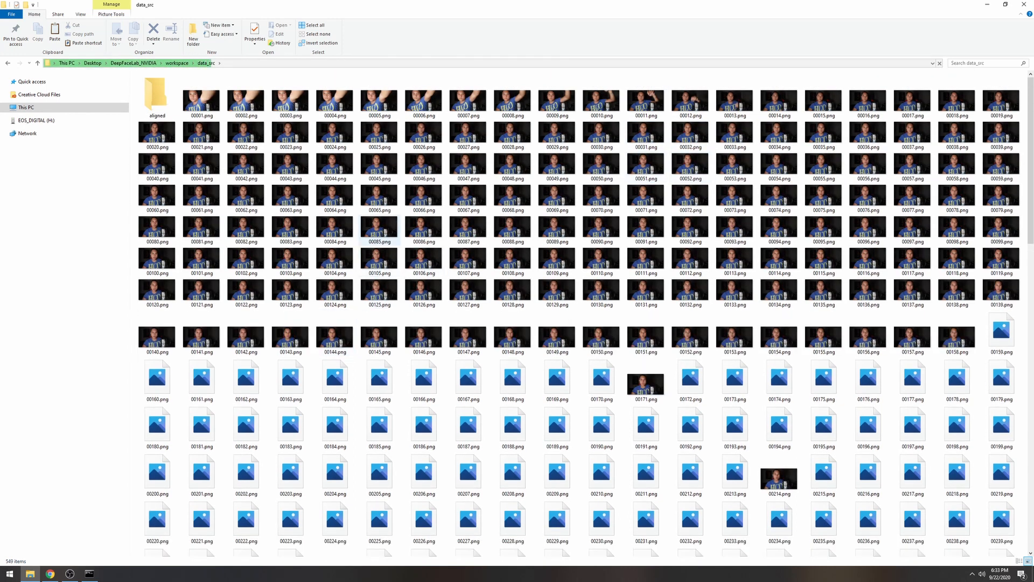
pyautogui.hotkey('alt', 'Tab')
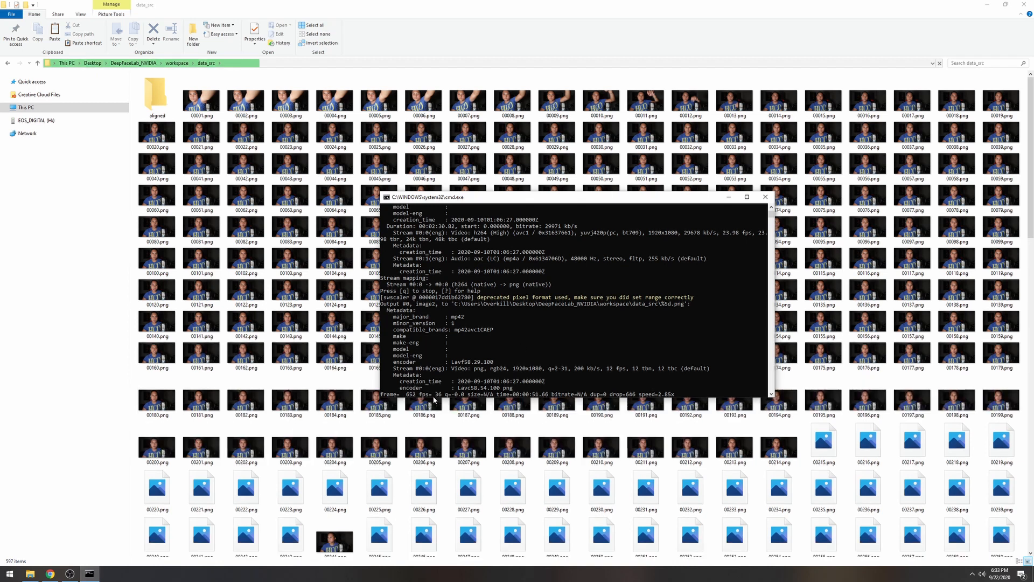
pyautogui.hotkey('alt', 'Tab')
pyautogui.scroll(-5, 484, 384)
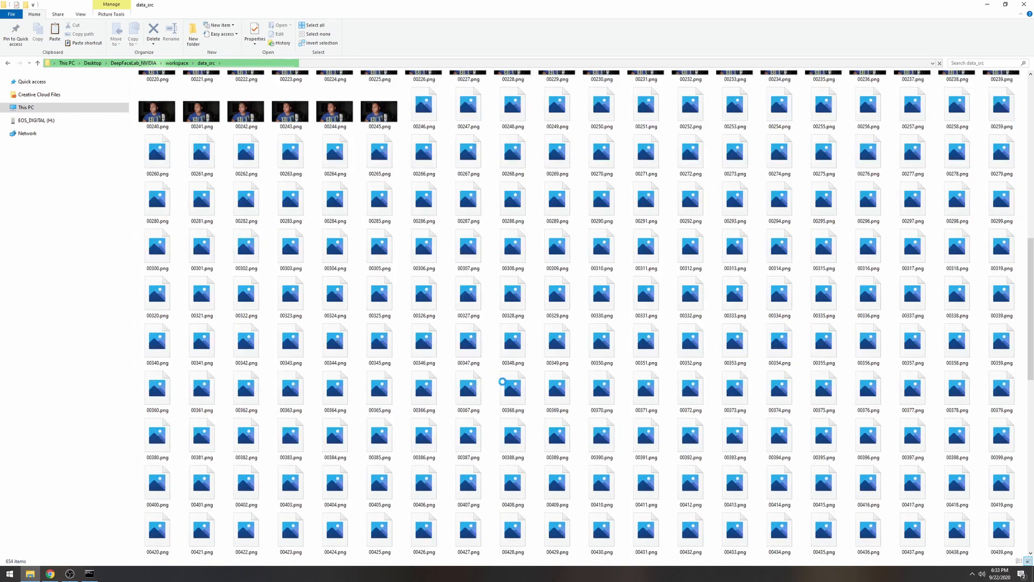
pyautogui.scroll(5, 485, 384)
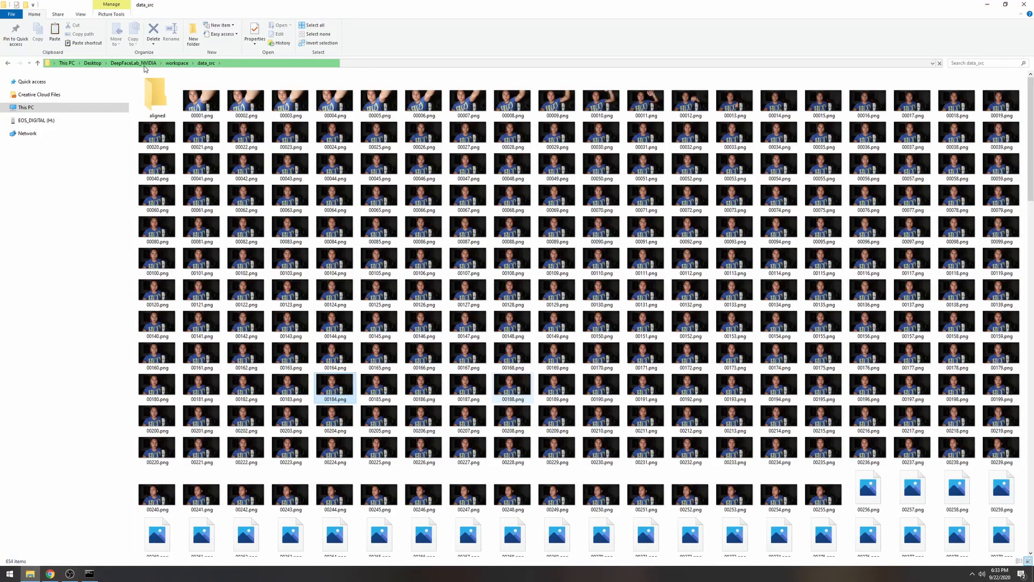
# - Return to the workspace folder and dismiss the finished data_src extraction console
pyautogui.click(176, 63)
pyautogui.hotkey('alt', 'Tab')
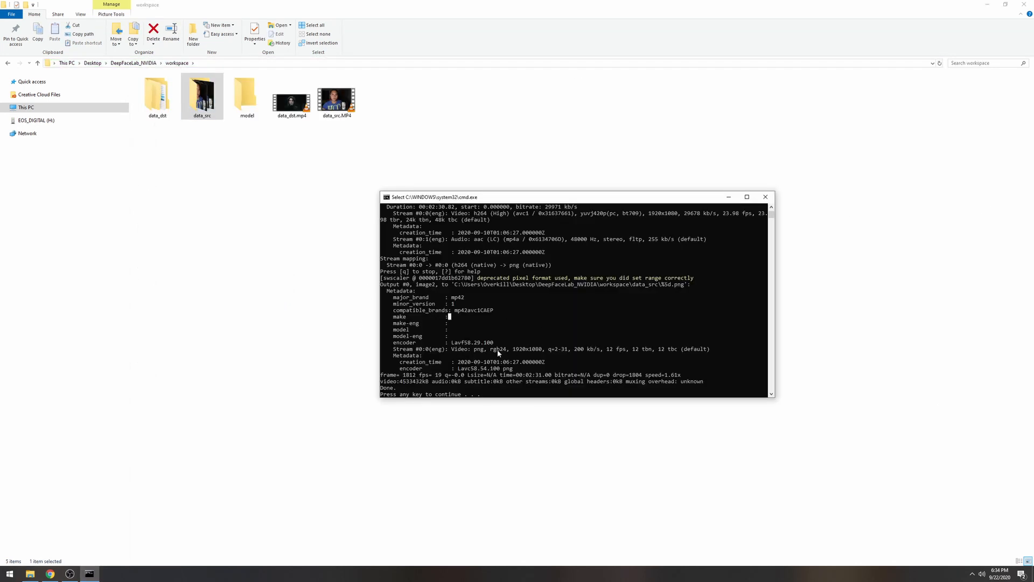
pyautogui.press('Return')
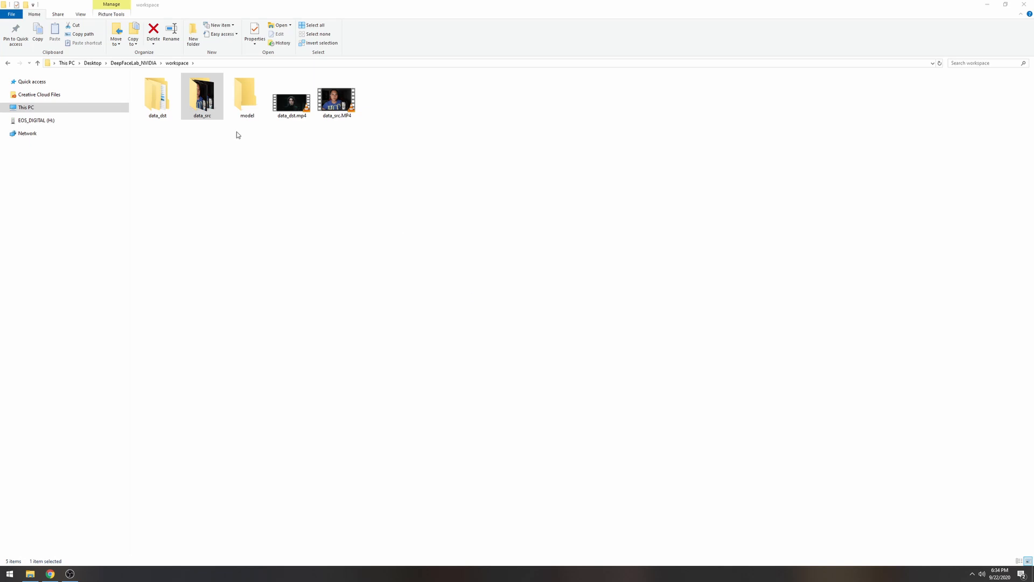
# - Look through the complete set of extracted frames in the data_src folder
pyautogui.doubleClick(199, 102)
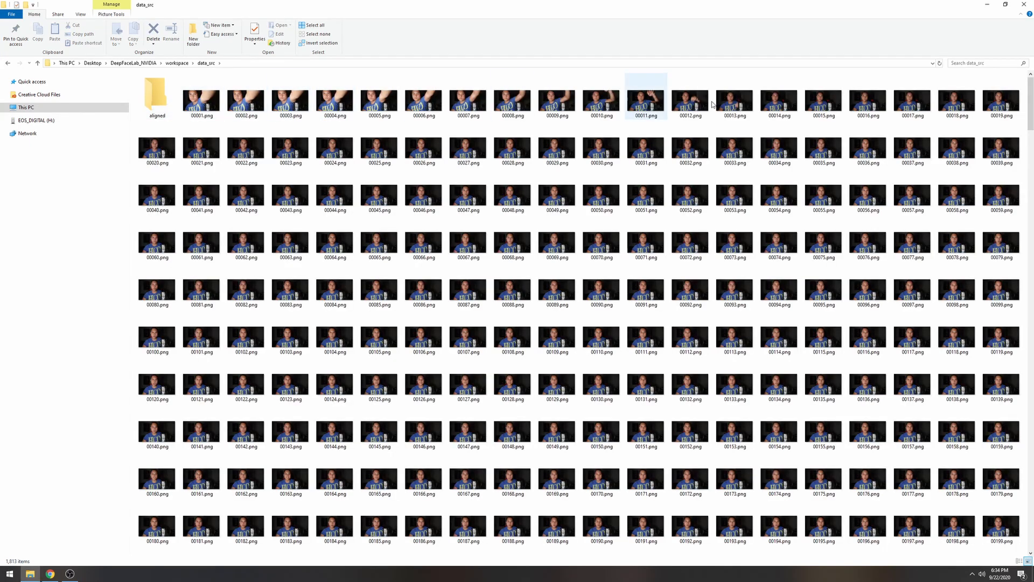
pyautogui.scroll(-3, 1029, 154)
pyautogui.moveTo(1029, 154); pyautogui.dragTo(1029, 102)
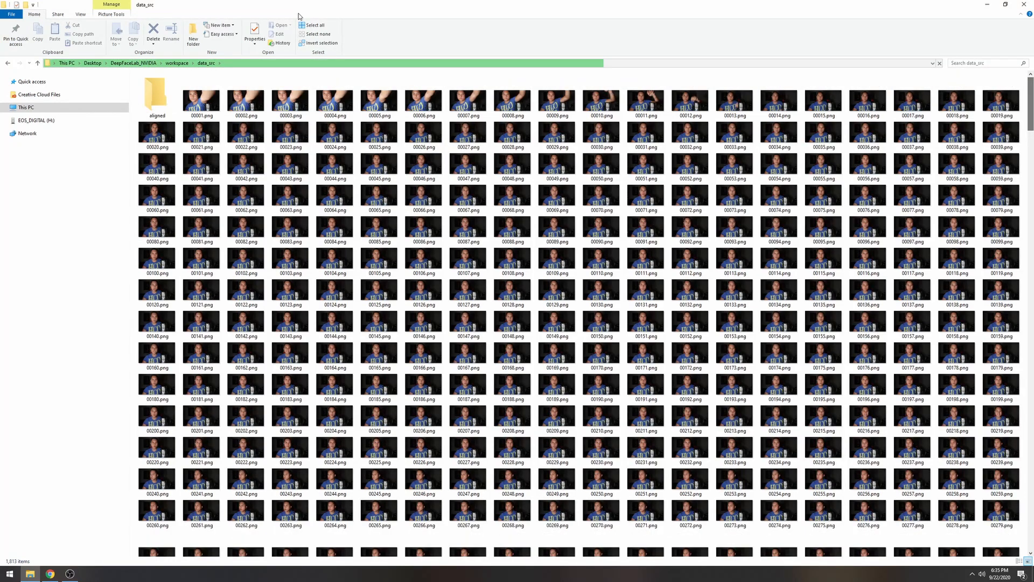
# - From the DeepFaceLab_NVIDIA folder, run 3) extract images from video data_dst FULL FPS.bat with the default PNG output format
pyautogui.click(133, 63)
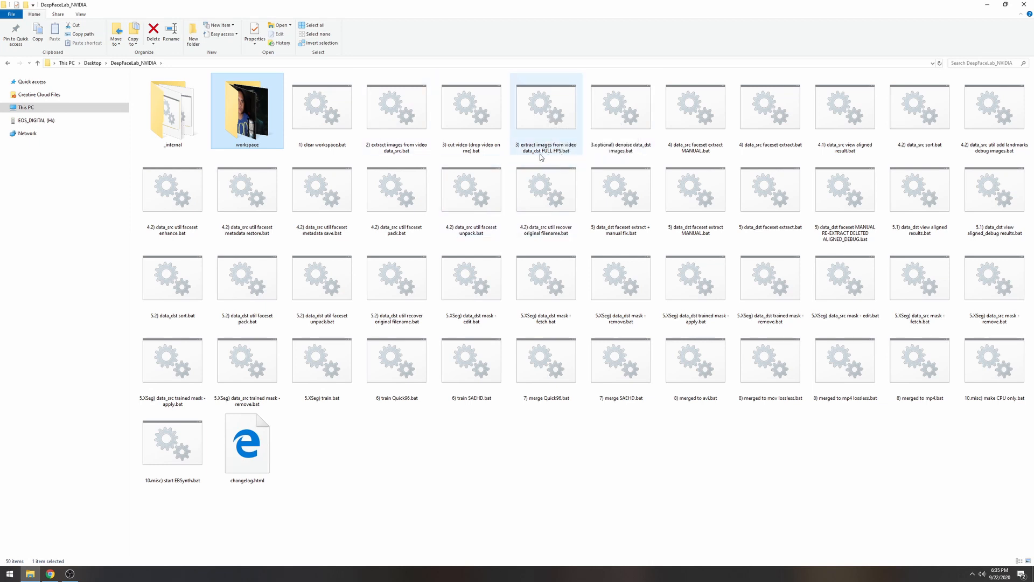
pyautogui.doubleClick(547, 129)
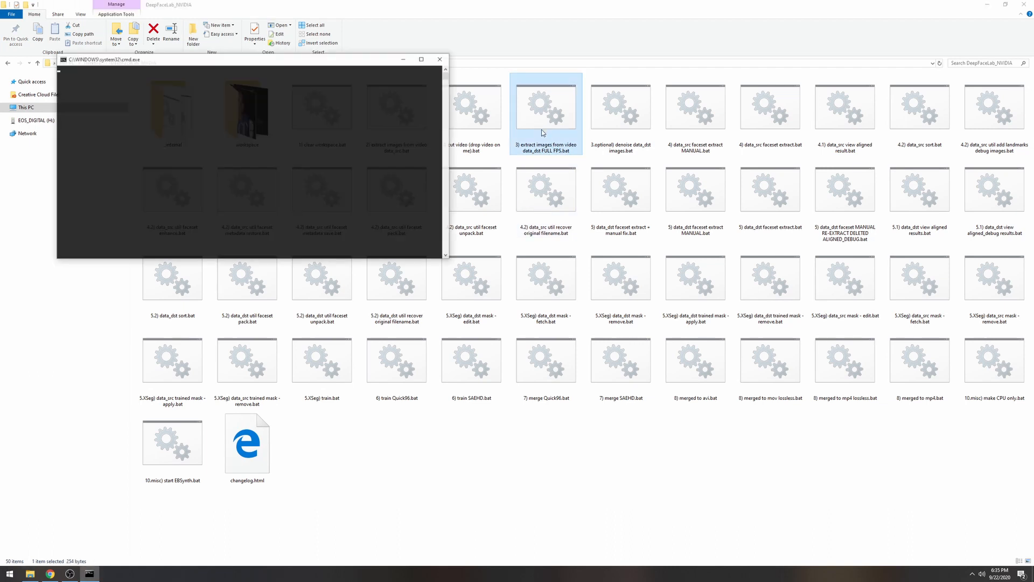
pyautogui.moveTo(192, 64); pyautogui.dragTo(490, 191)
pyautogui.click(472, 221)
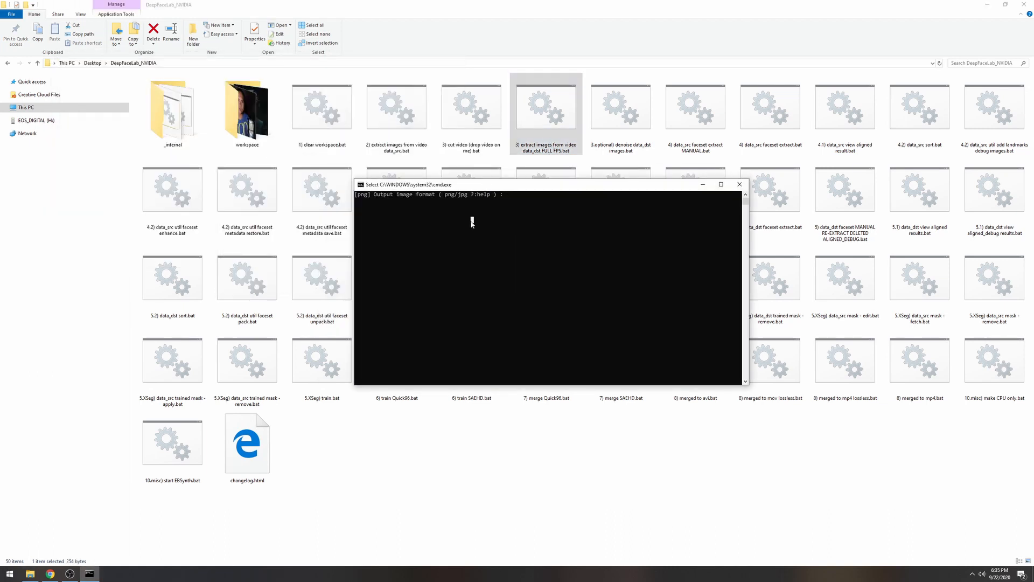
pyautogui.press('Return')
pyautogui.press('Return')
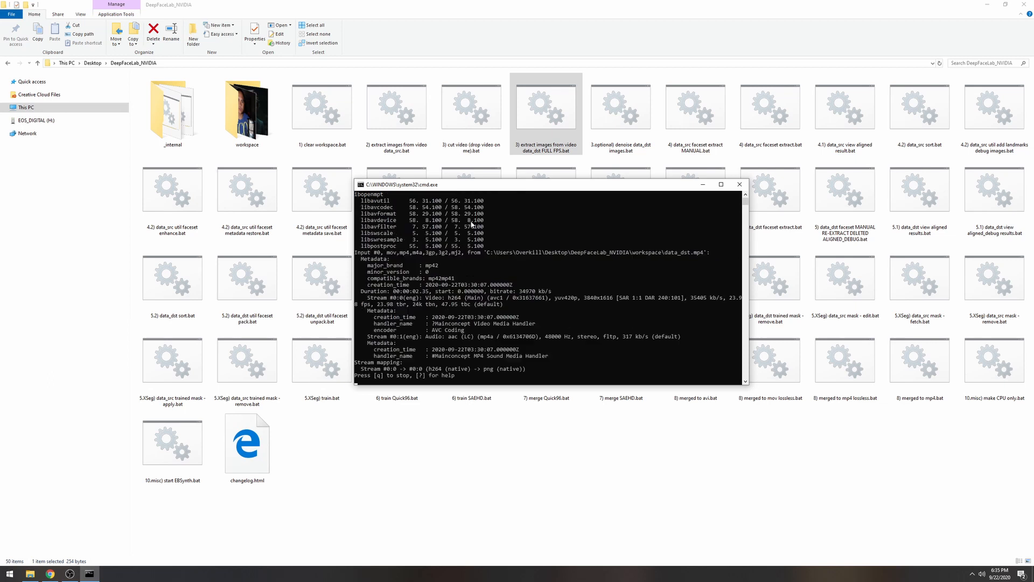
# - Check the extracted frames in the workspace's data_dst folder and dismiss the finished extraction console
pyautogui.doubleClick(245, 116)
pyautogui.doubleClick(157, 97)
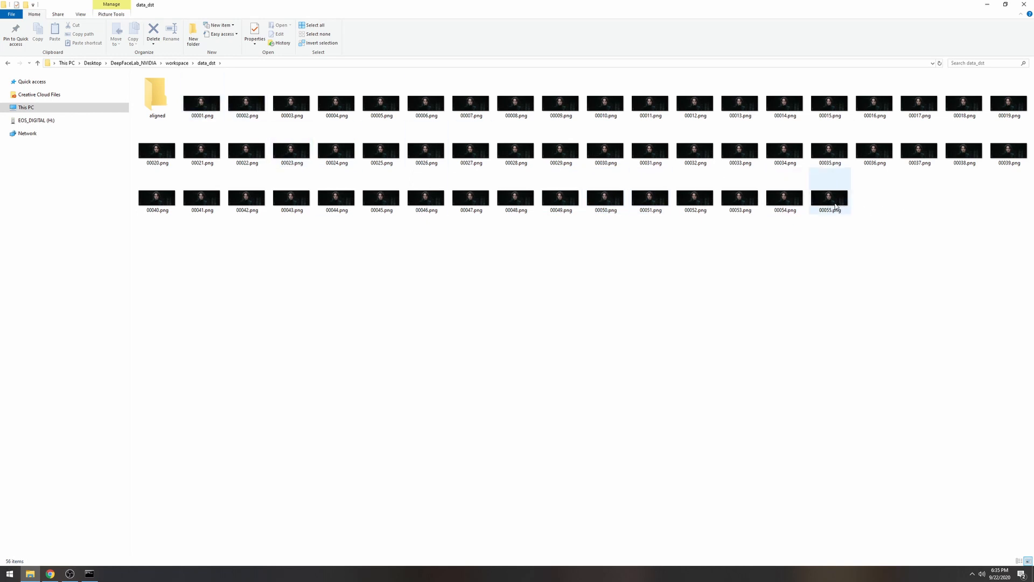
pyautogui.click(178, 63)
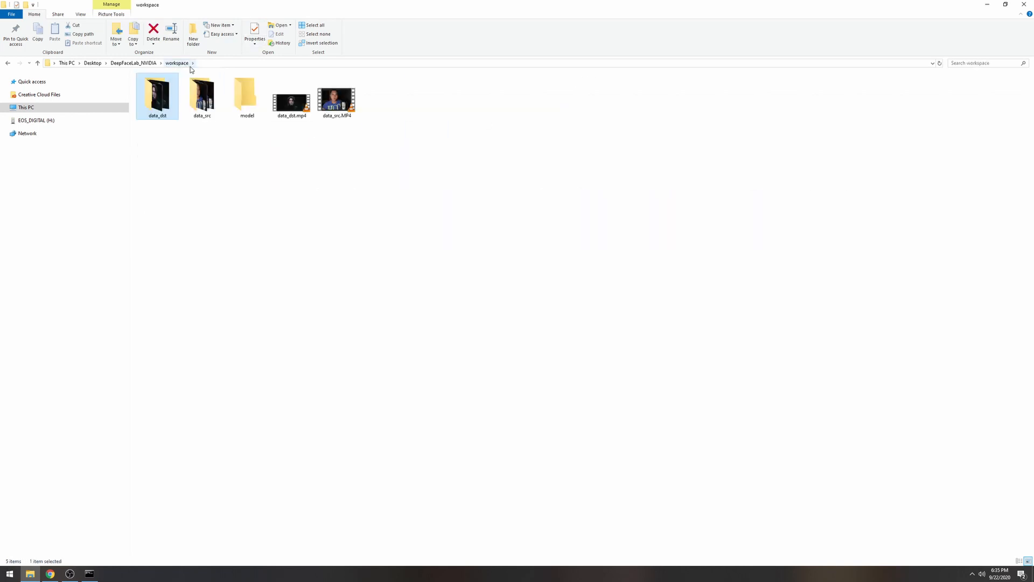
pyautogui.click(89, 574)
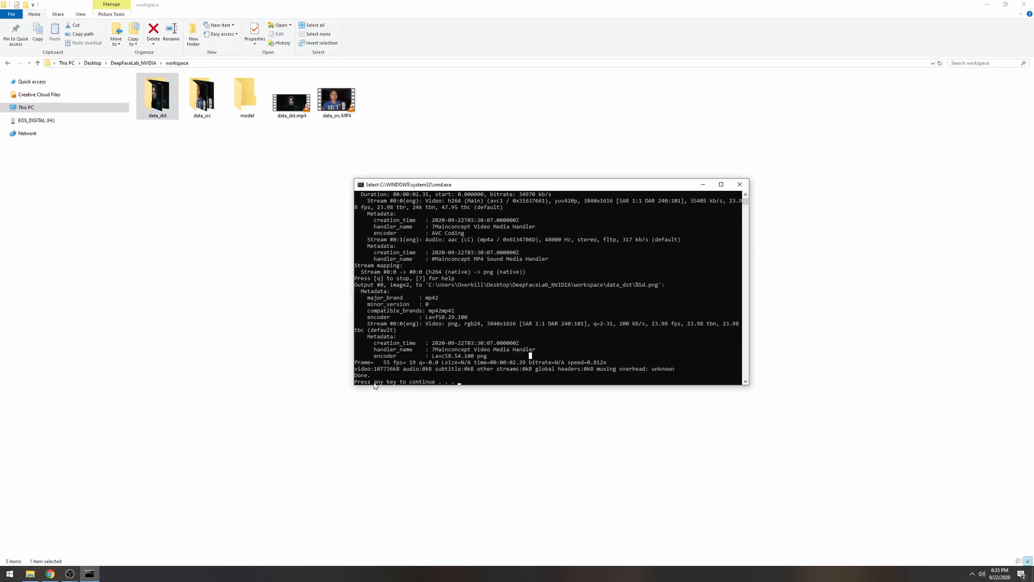
pyautogui.press('Return')
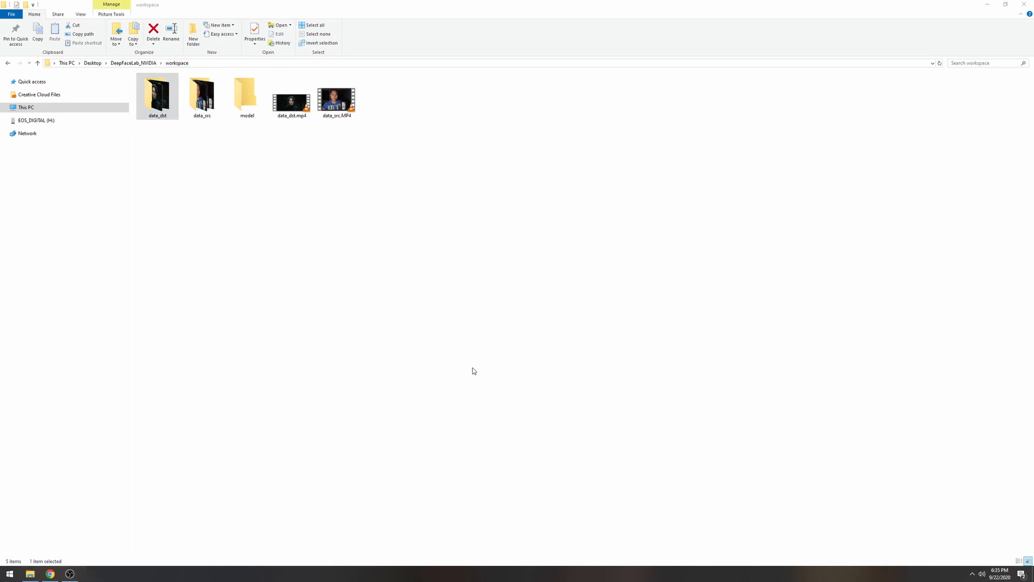
# - Run 4) data_src faceset extract.bat from the DeepFaceLab_NVIDIA folder, using the default GPU 0 and face type wf
pyautogui.click(129, 63)
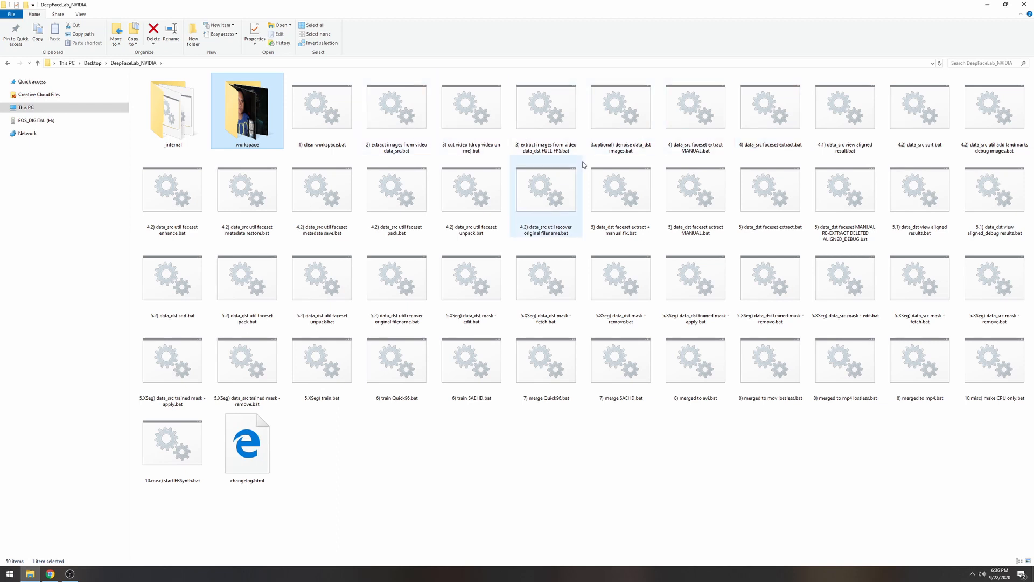
pyautogui.doubleClick(763, 125)
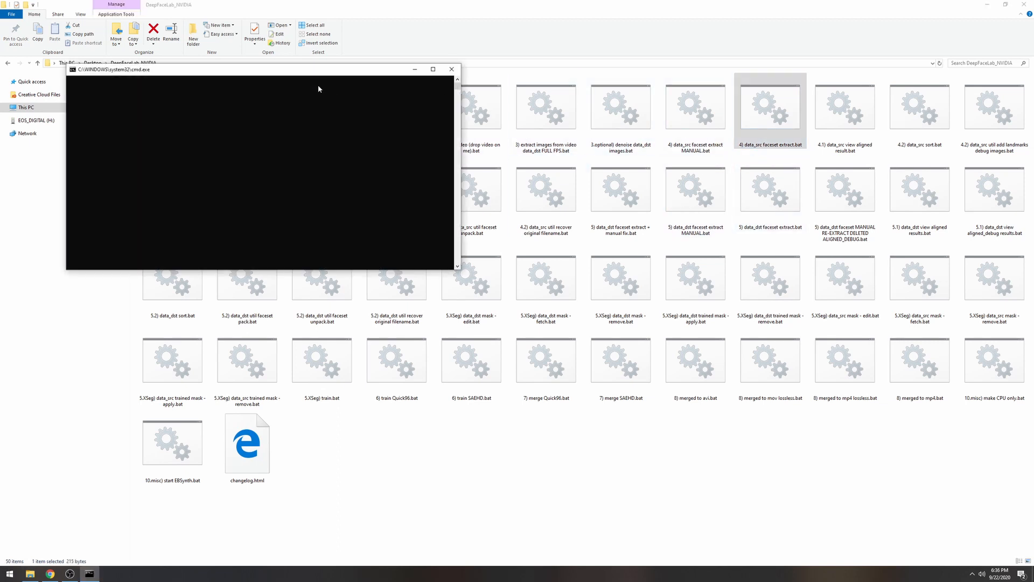
pyautogui.moveTo(315, 73); pyautogui.dragTo(472, 145)
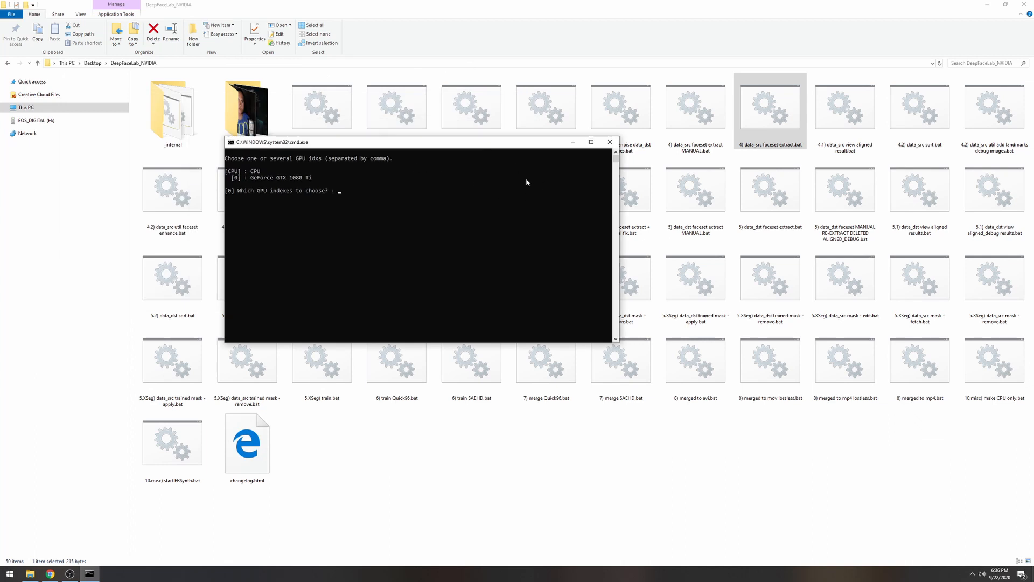
pyautogui.moveTo(501, 145); pyautogui.dragTo(563, 177)
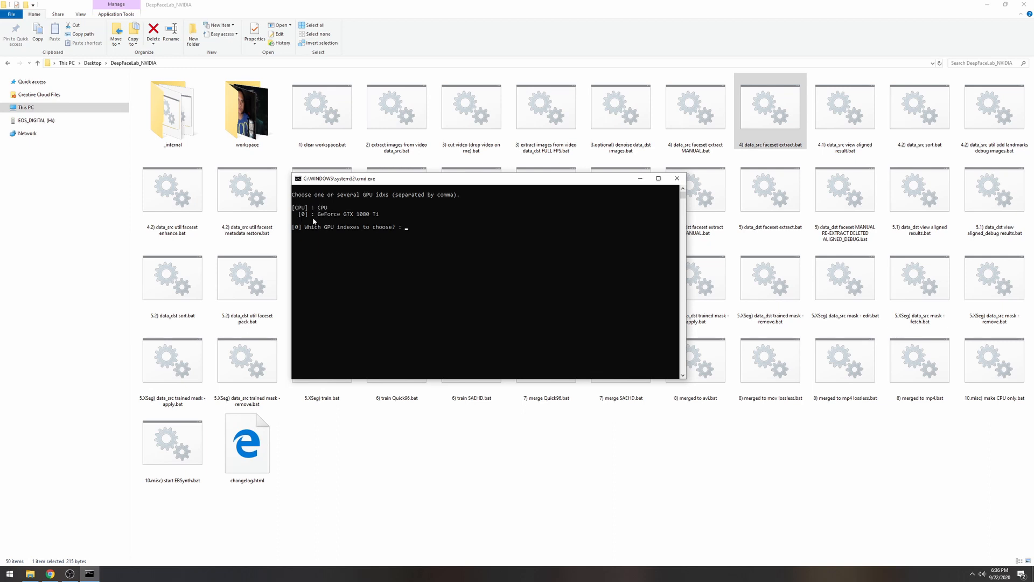
pyautogui.click(413, 227)
pyautogui.press('Escape')
pyautogui.press('Return')
pyautogui.press('Return')
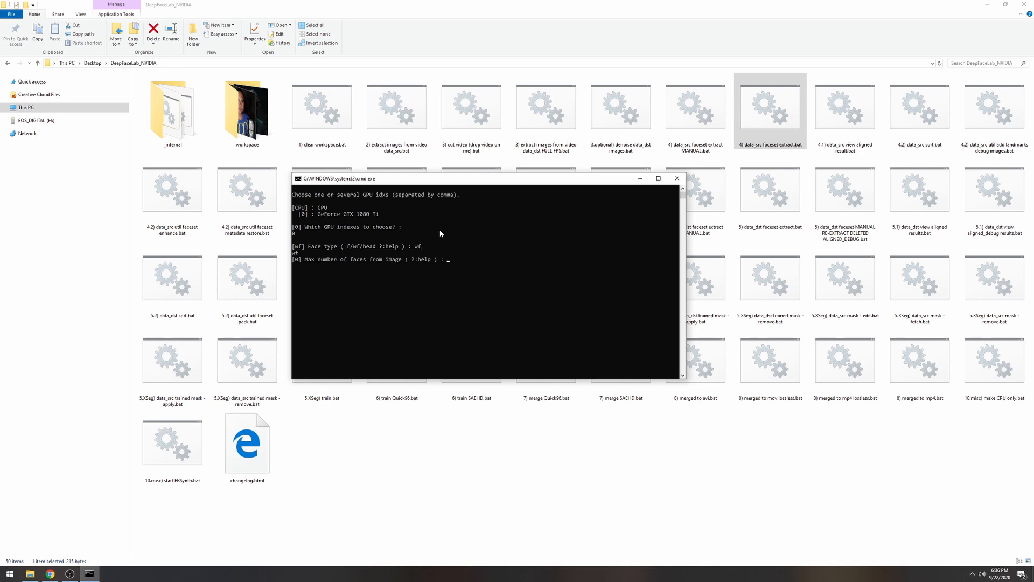
# - Start the source extraction with 0 max faces, image size 512, JPEG quality 100 and no debug images
pyautogui.press('Return')
pyautogui.press('Return')
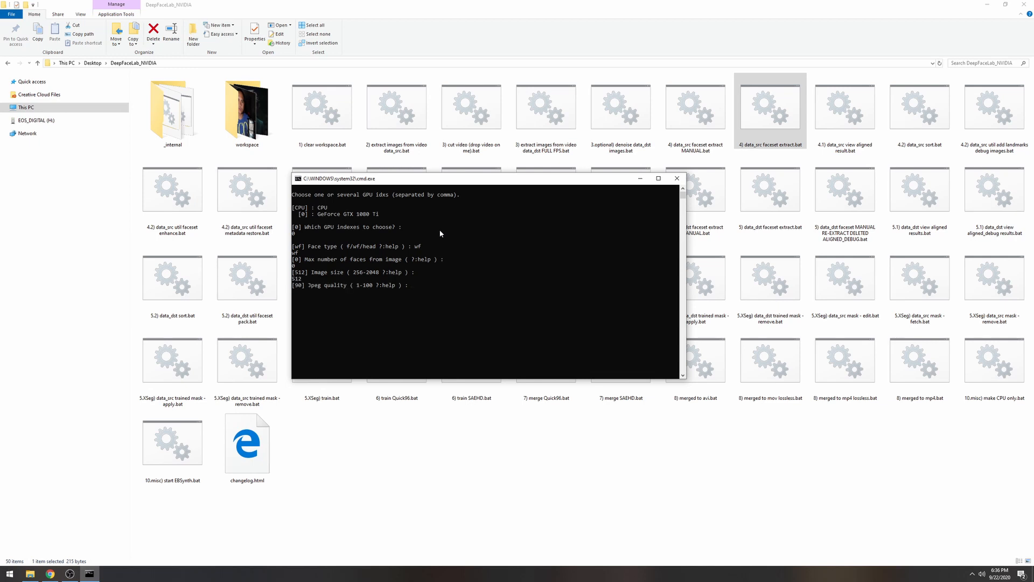
pyautogui.write('100')
pyautogui.press('Return')
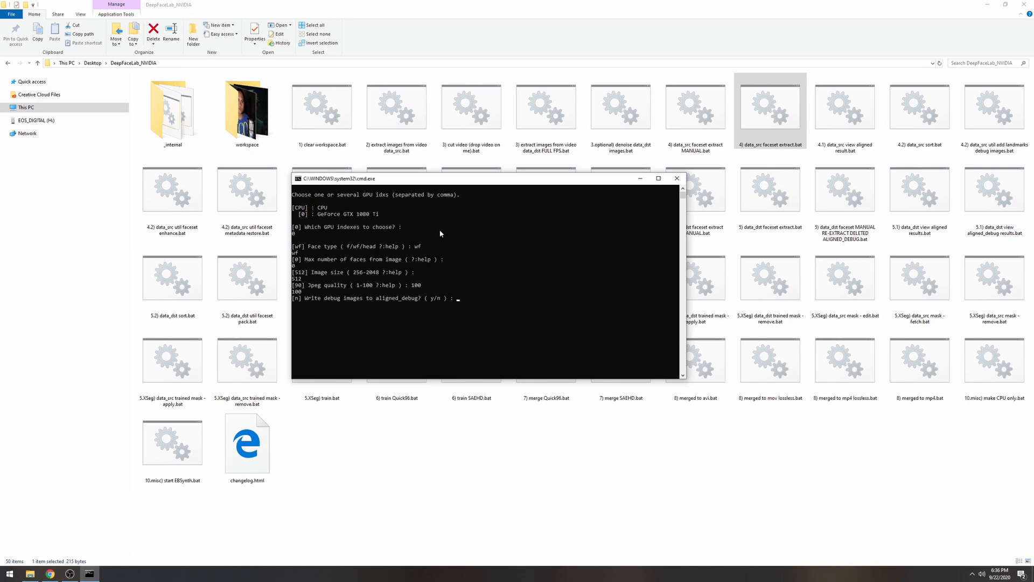
pyautogui.press('Return')
pyautogui.moveTo(388, 178); pyautogui.dragTo(461, 184)
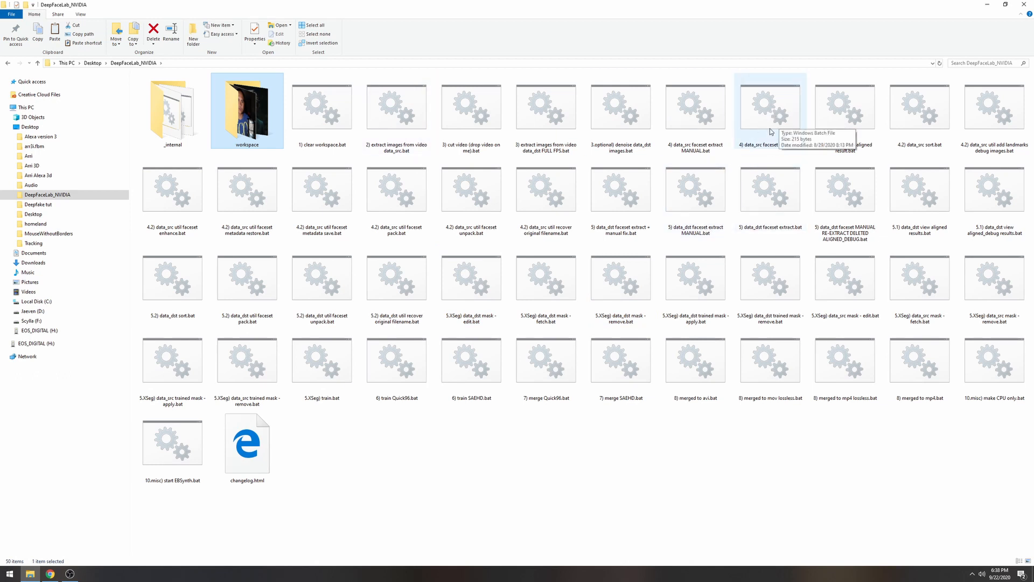
# - Check the extracted source faces in the aligned subfolder of the workspace's data_src folder
pyautogui.doubleClick(272, 112)
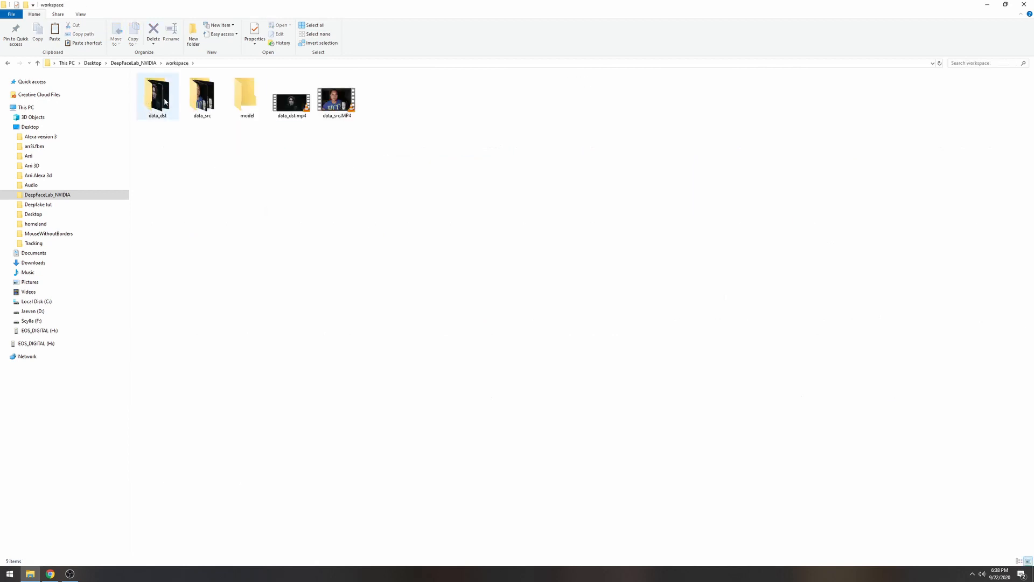
pyautogui.doubleClick(201, 96)
pyautogui.doubleClick(157, 96)
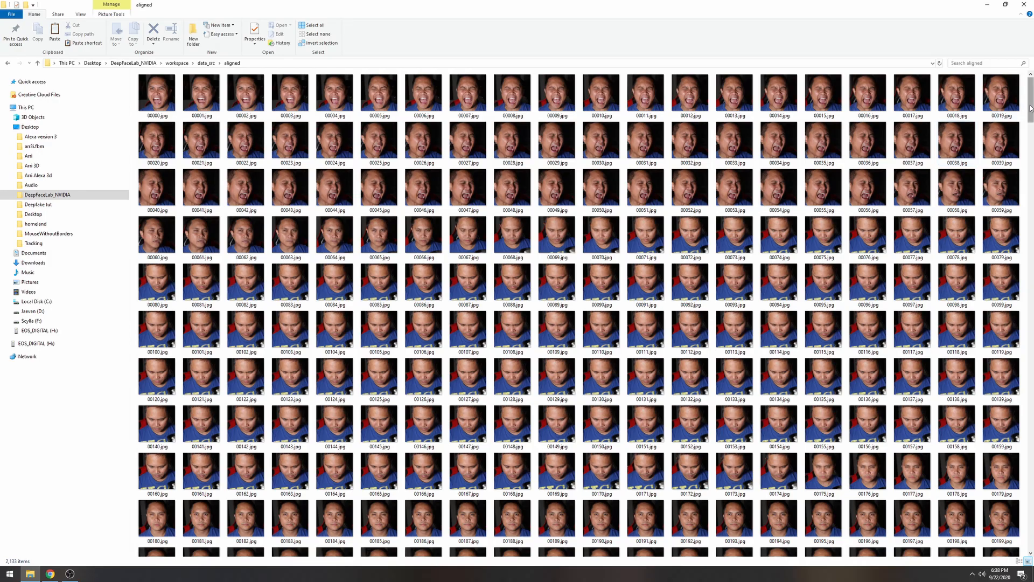
pyautogui.moveTo(1030, 108)
pyautogui.mouseDown()
pyautogui.moveTo(1030, 210)
pyautogui.moveTo(1030, 97)
pyautogui.mouseUp()
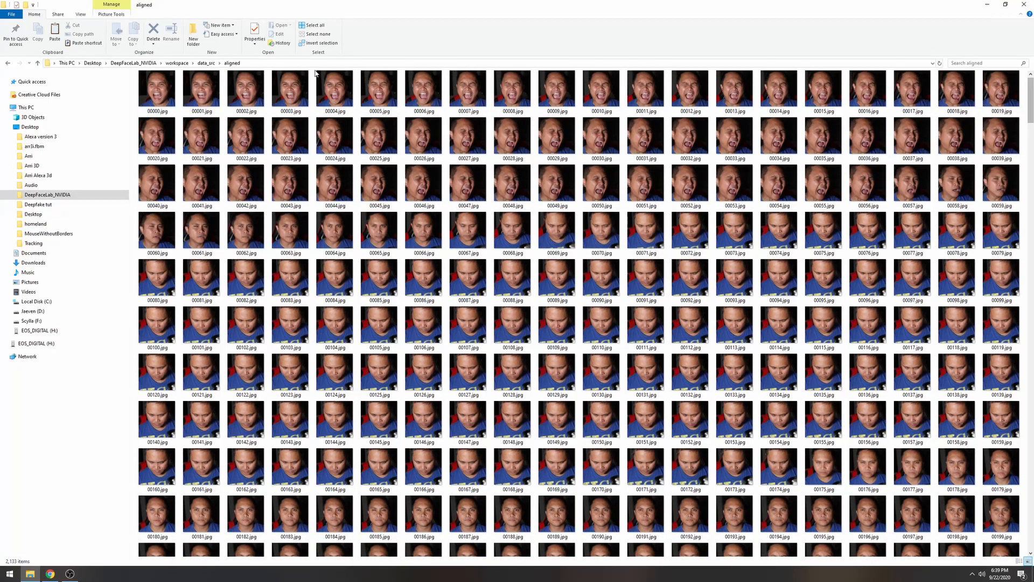
# - Run 4.1) data_src view aligned result.bat, look through the whole aligned source faceset, and close the viewer
pyautogui.click(134, 64)
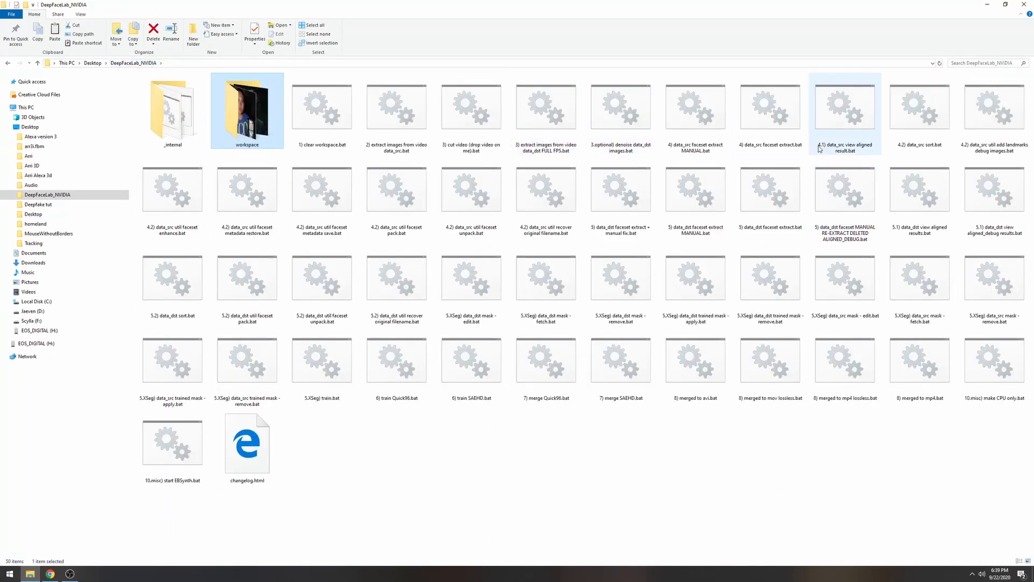
pyautogui.click(849, 133)
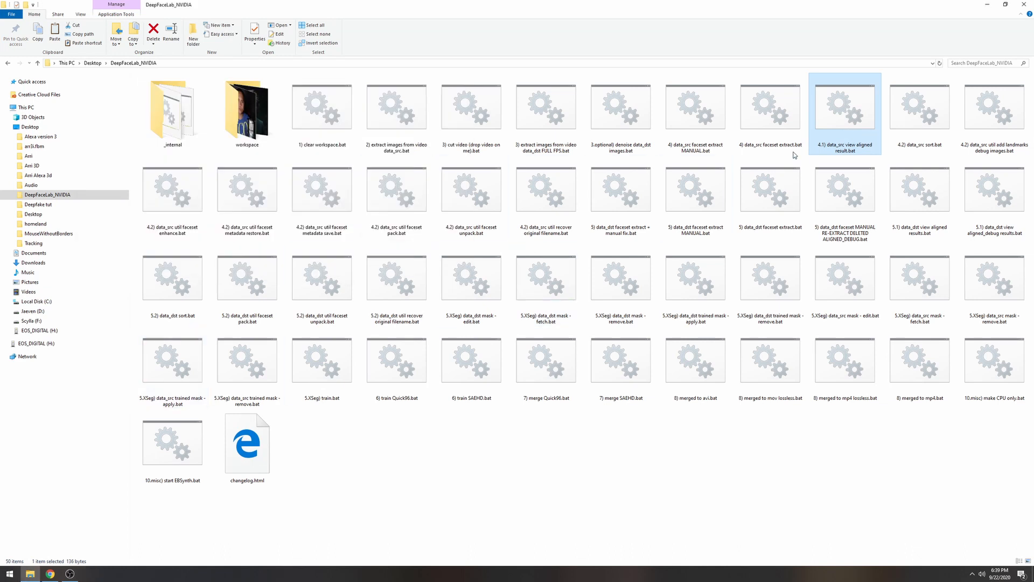
pyautogui.doubleClick(842, 120)
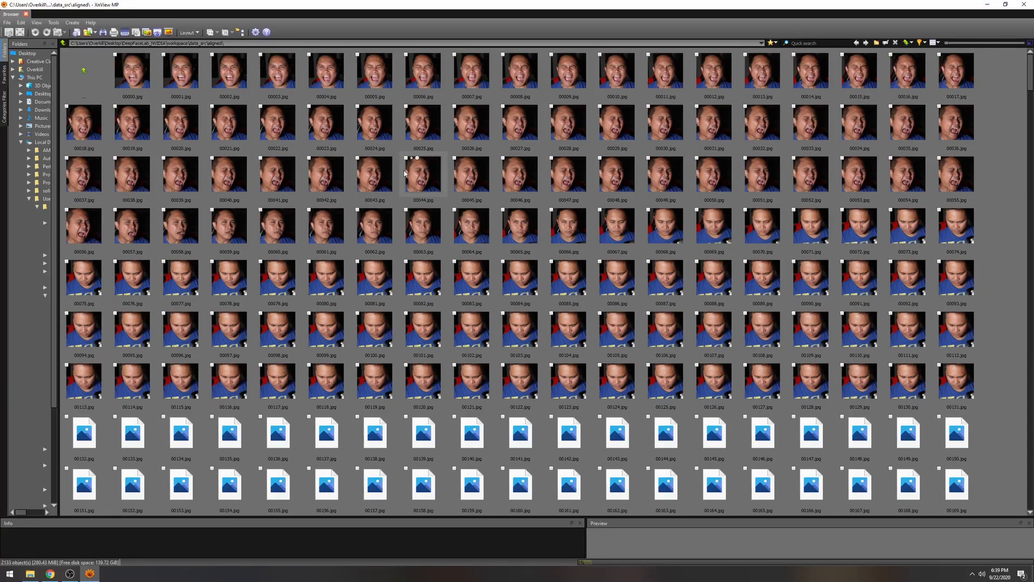
pyautogui.scroll(-3, 1030, 99)
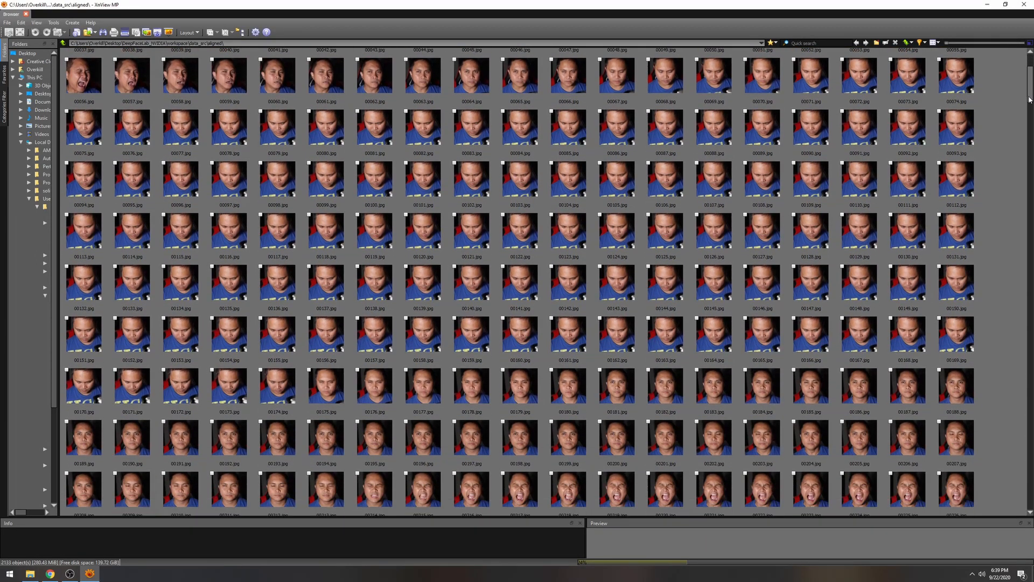
pyautogui.moveTo(1030, 99); pyautogui.dragTo(1028, 138)
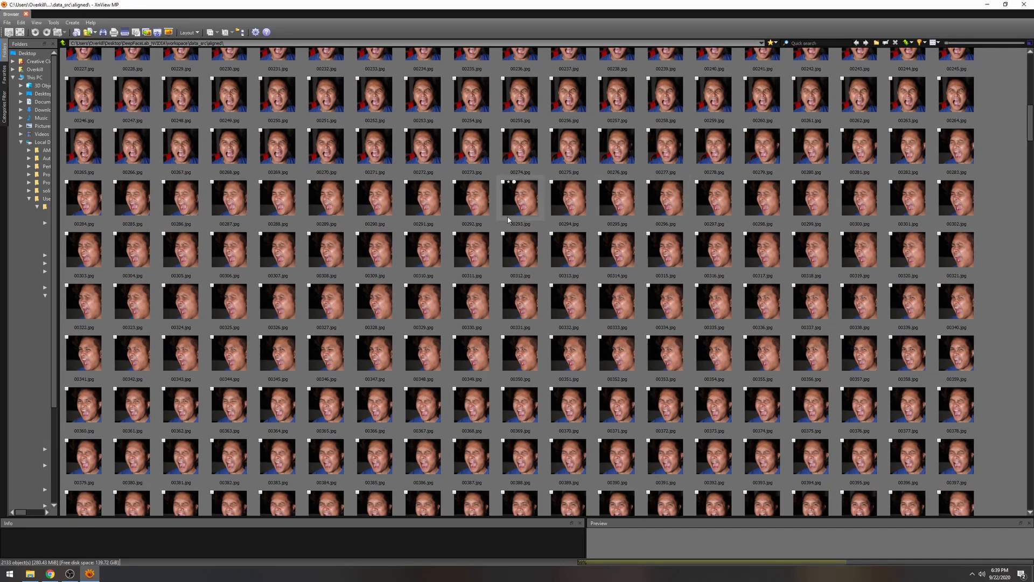
pyautogui.scroll(-1, 557, 312)
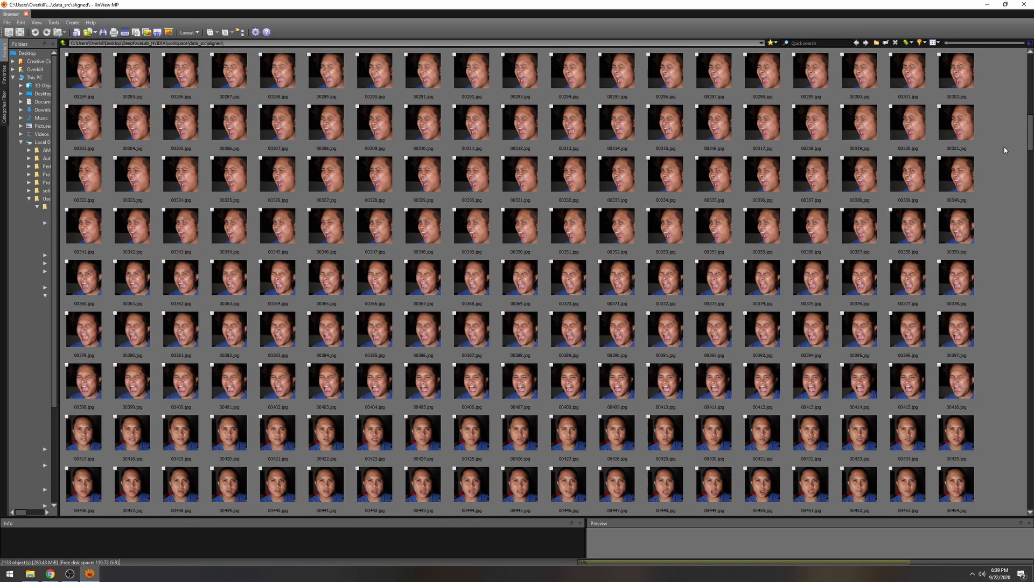
pyautogui.moveTo(1030, 134); pyautogui.dragTo(1029, 221)
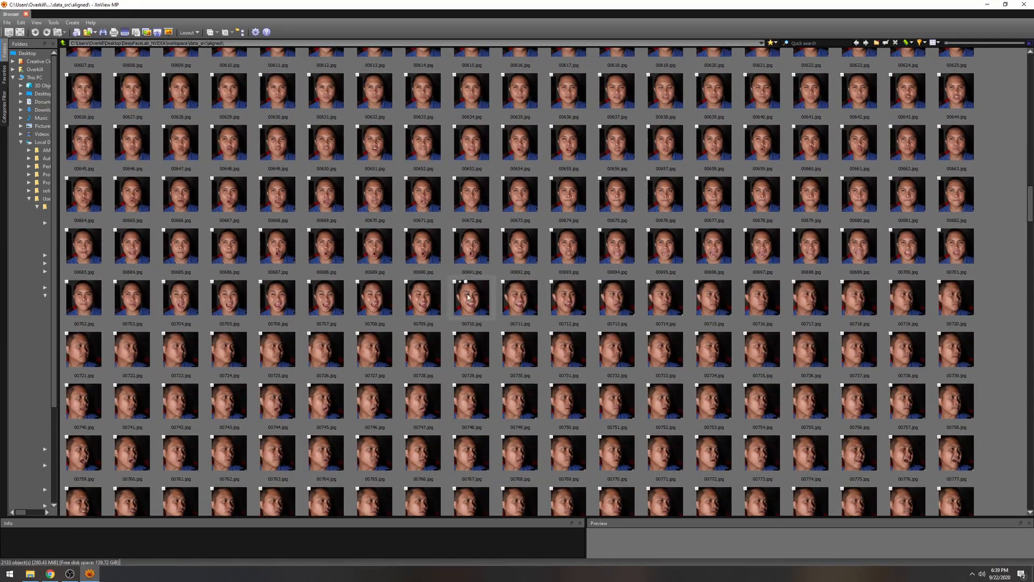
pyautogui.scroll(-5, 462, 289)
pyautogui.scroll(-10, 536, 386)
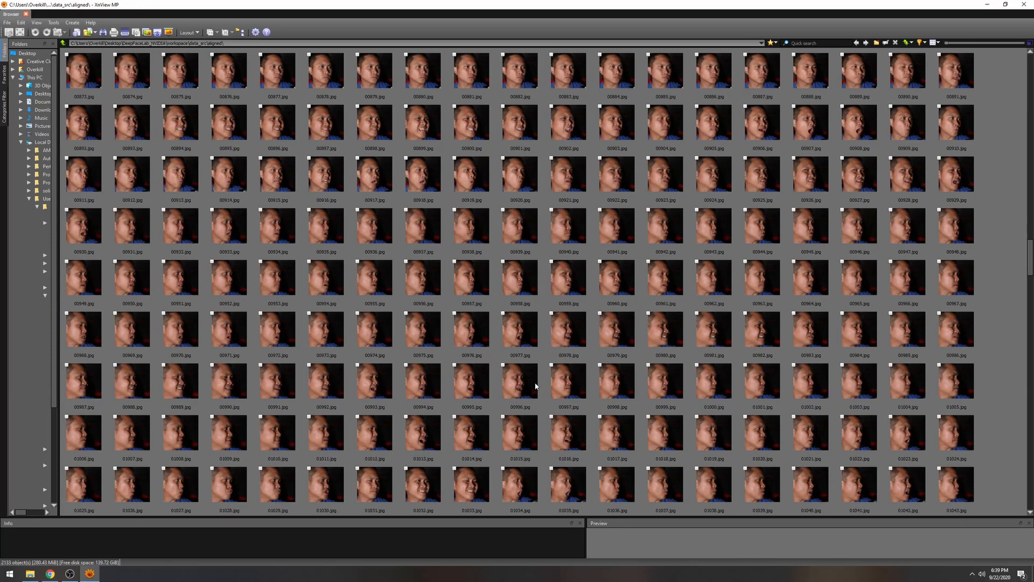
pyautogui.scroll(-7, 536, 386)
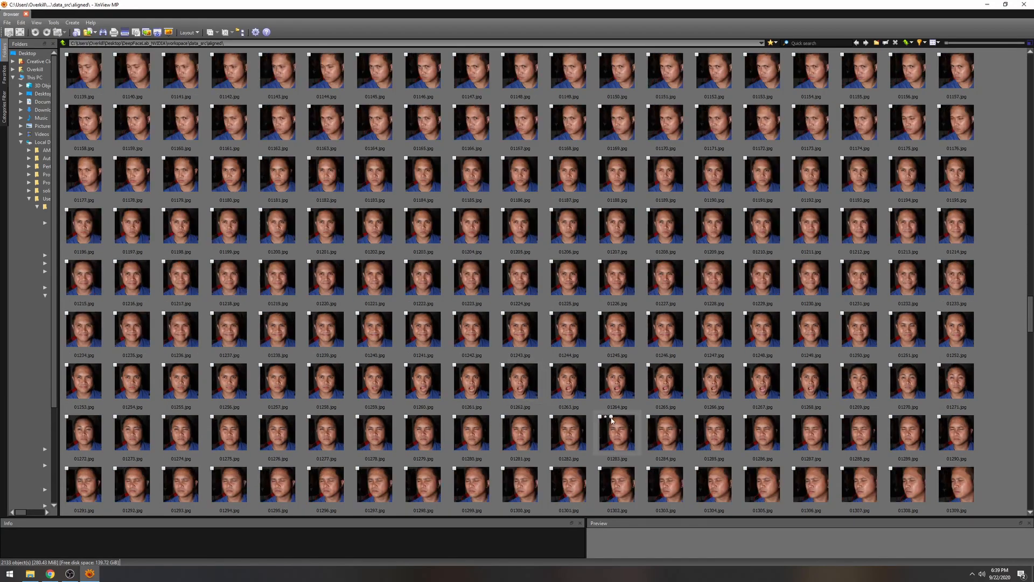
pyautogui.scroll(-11, 518, 414)
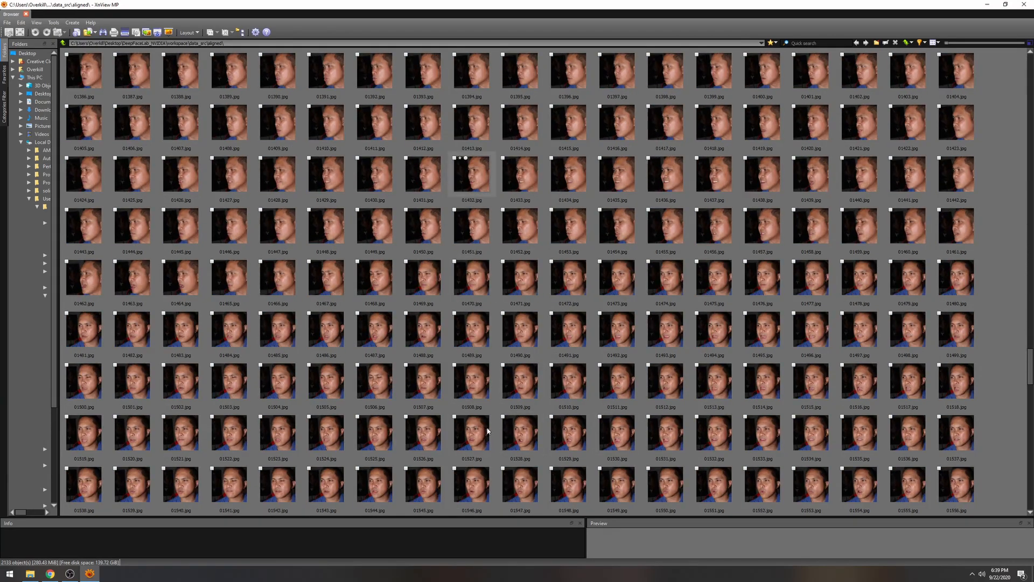
pyautogui.scroll(-6, 505, 432)
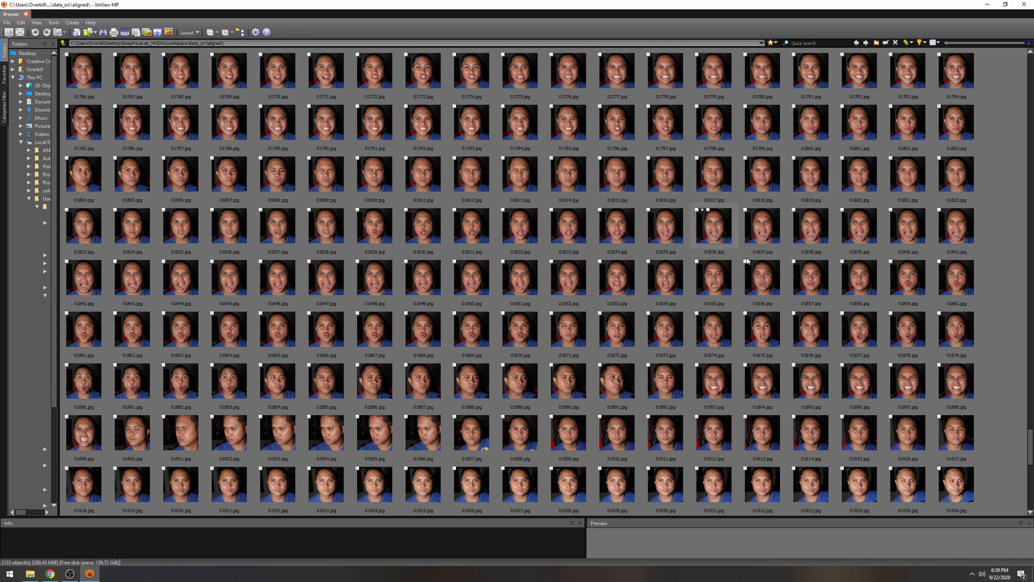
pyautogui.scroll(-2, 910, 426)
pyautogui.scroll(-6, 923, 431)
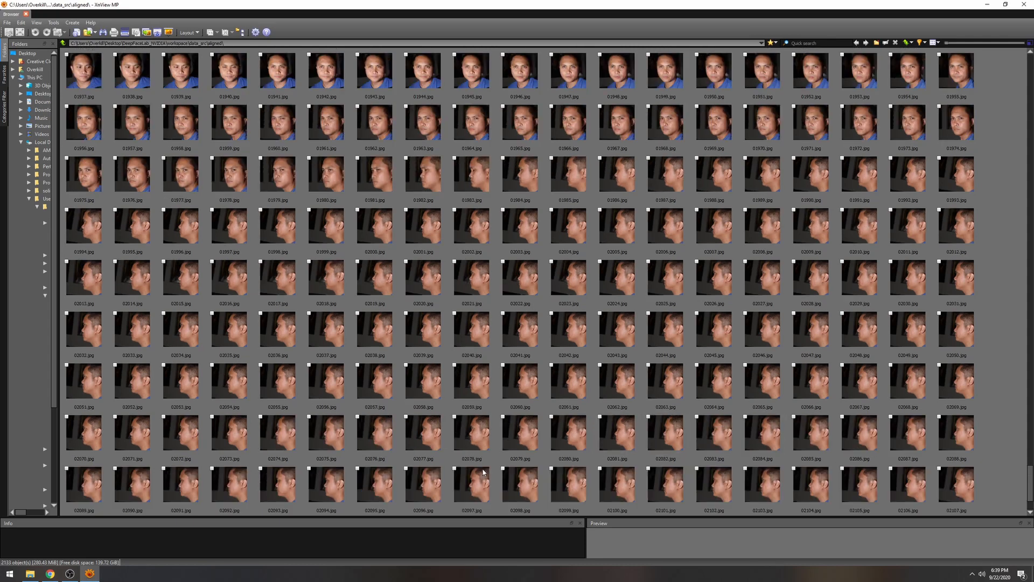
pyautogui.scroll(20, 483, 472)
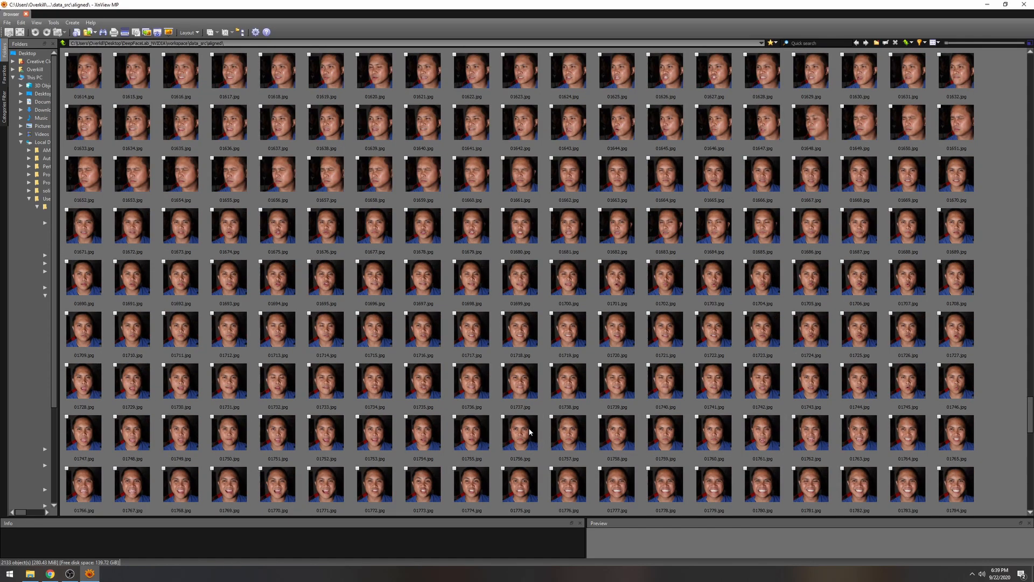
pyautogui.scroll(20, 537, 429)
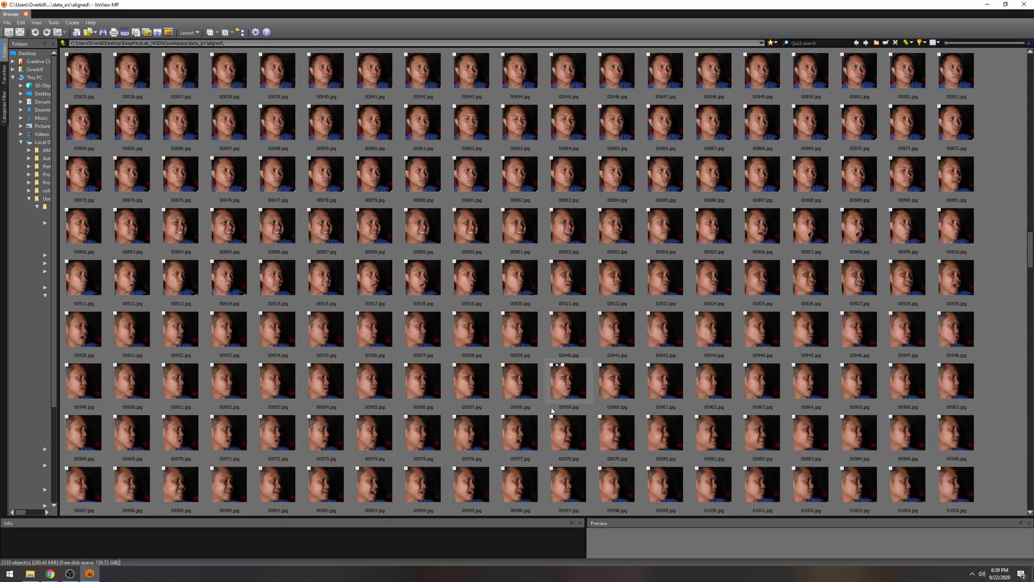
pyautogui.scroll(20, 555, 410)
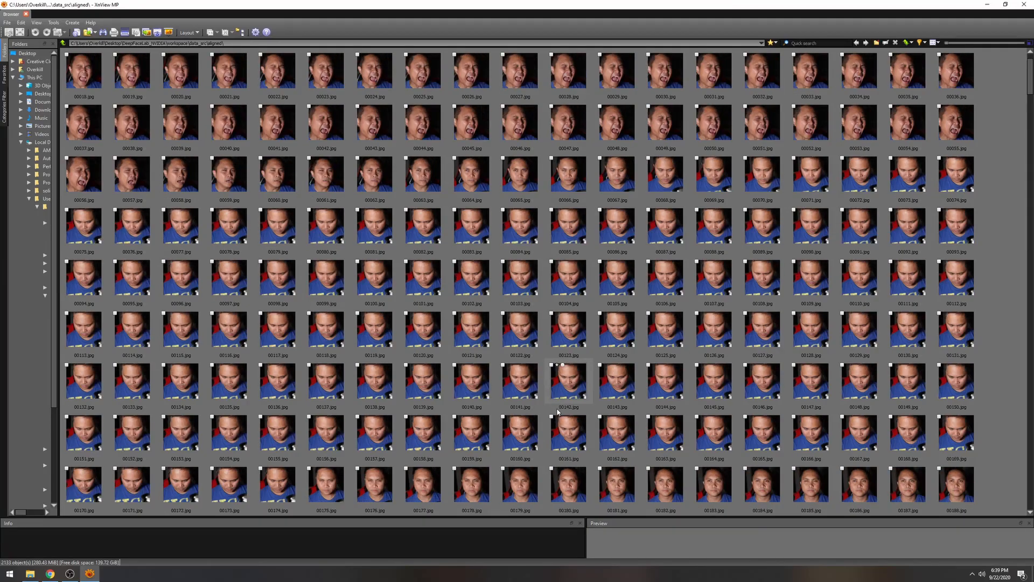
pyautogui.click(1022, 6)
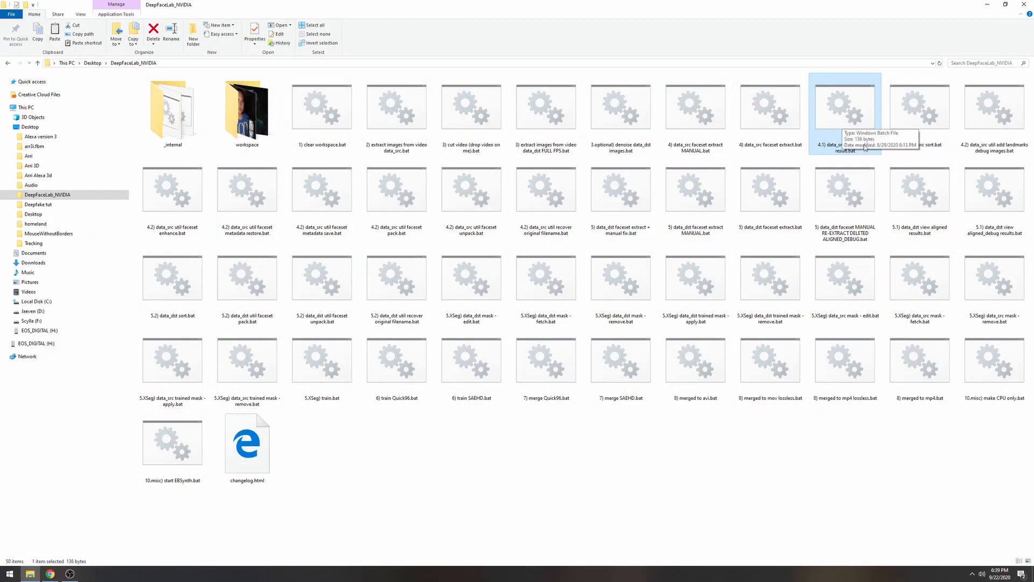
# - Sort the source faceset by histogram similarity (method 4) with 4.2) data_src sort.bat and dismiss the finished console
pyautogui.doubleClick(922, 116)
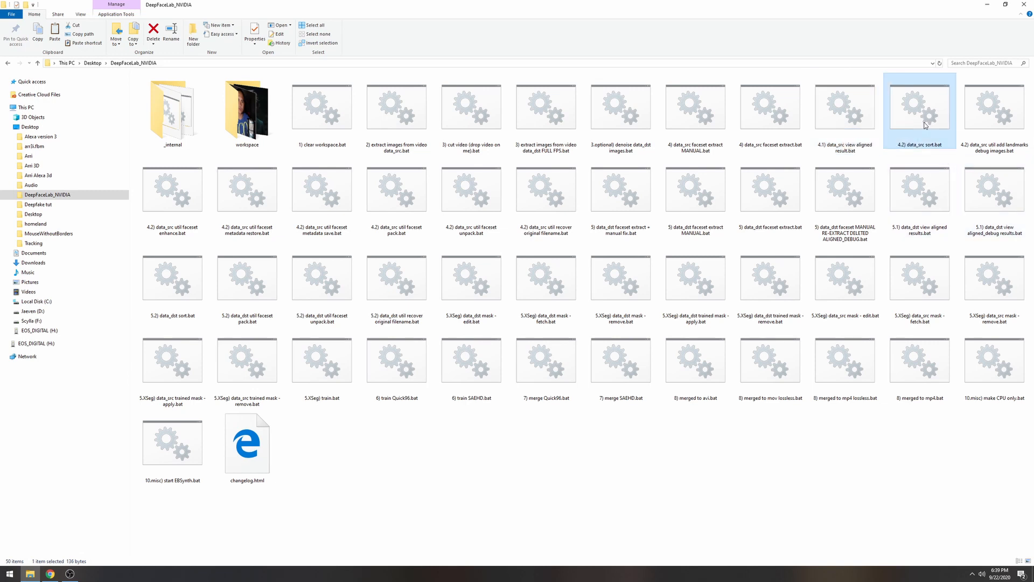
pyautogui.moveTo(431, 110); pyautogui.dragTo(584, 172)
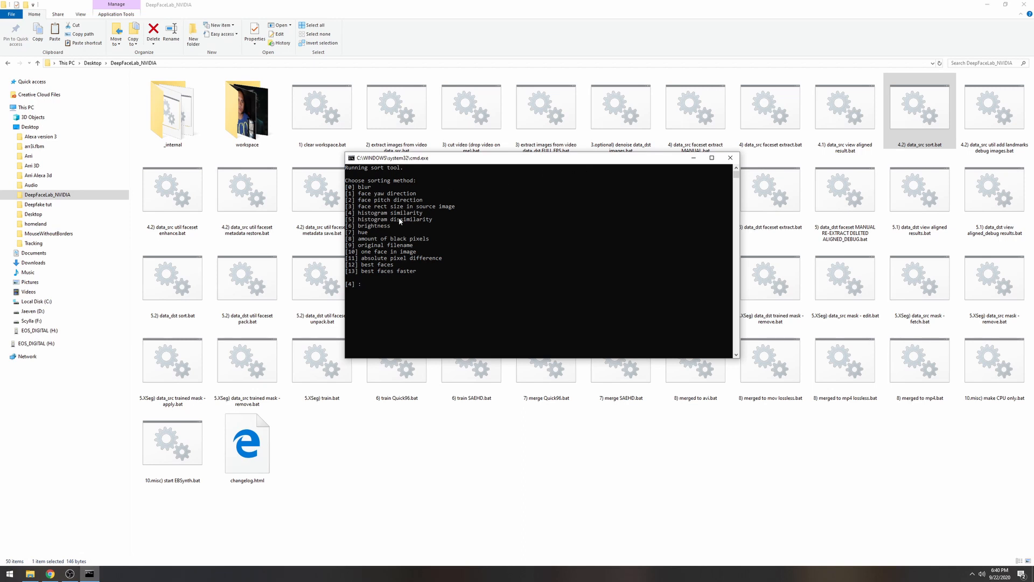
pyautogui.click(367, 284)
pyautogui.press('Escape')
pyautogui.write('4')
pyautogui.press('Return')
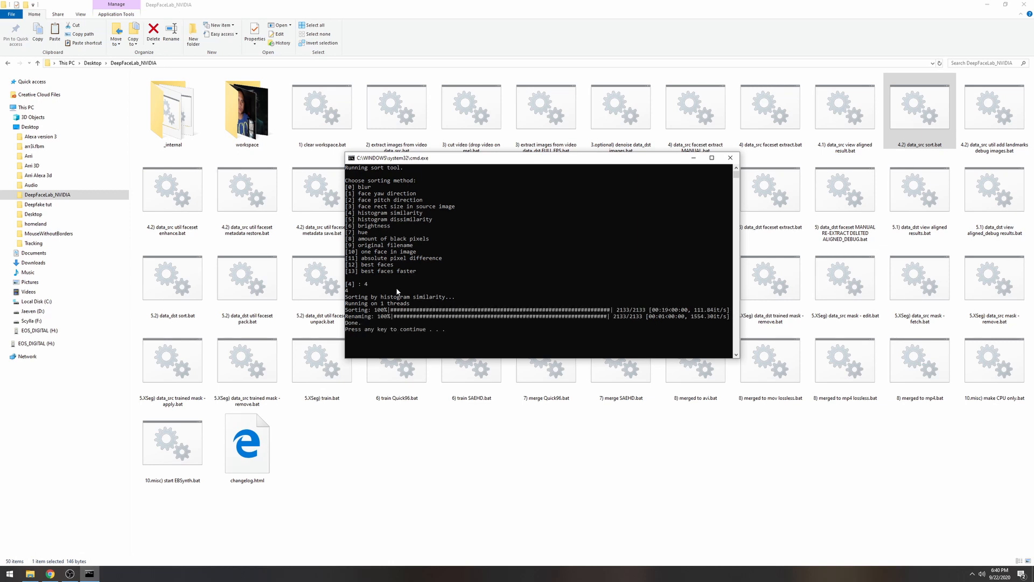
pyautogui.click(414, 290)
pyautogui.press('Return')
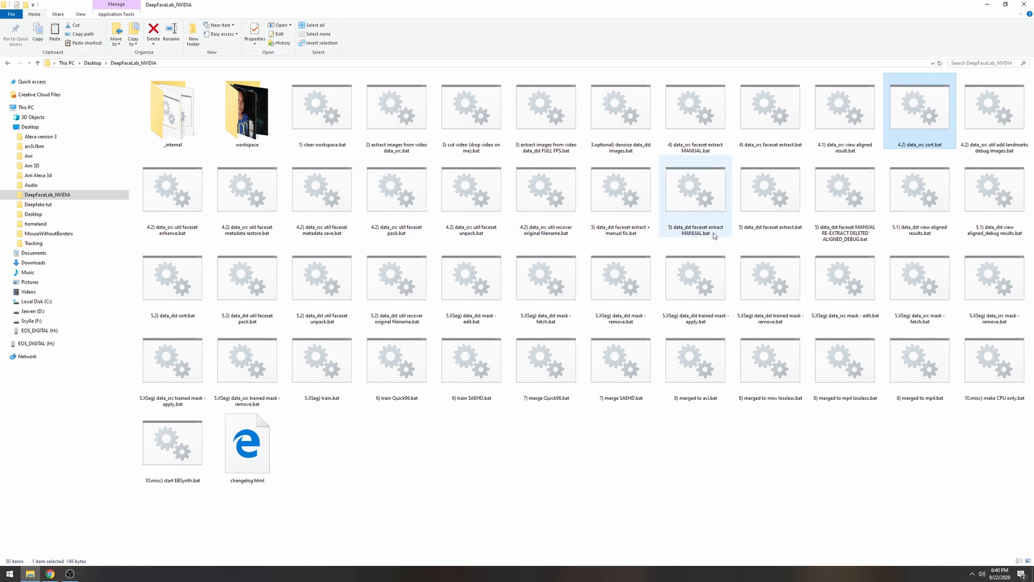
# - Check the aligned subfolder of the workspace's data_dst folder and return to the DeepFaceLab_NVIDIA folder
pyautogui.click(775, 202)
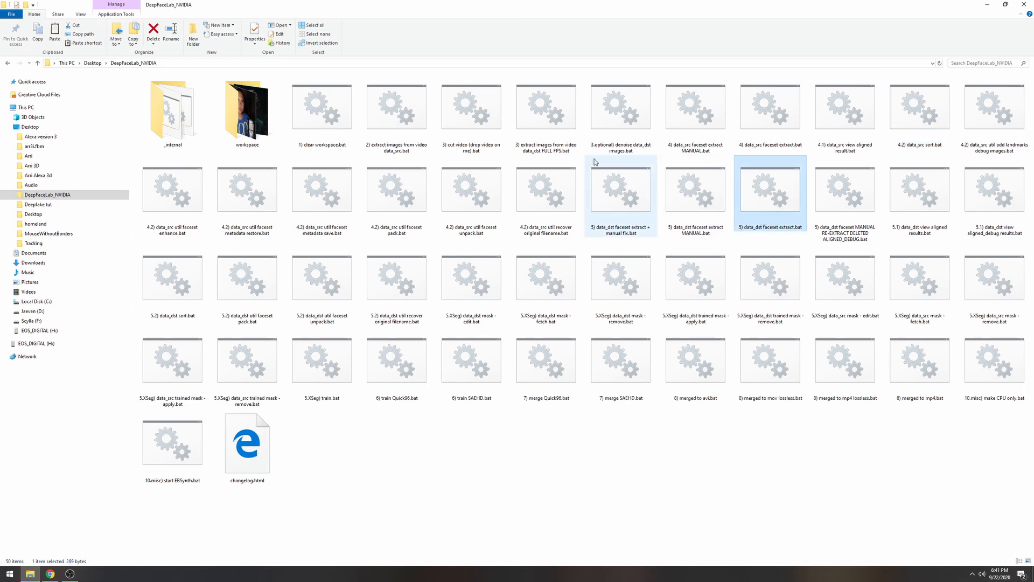
pyautogui.doubleClick(218, 115)
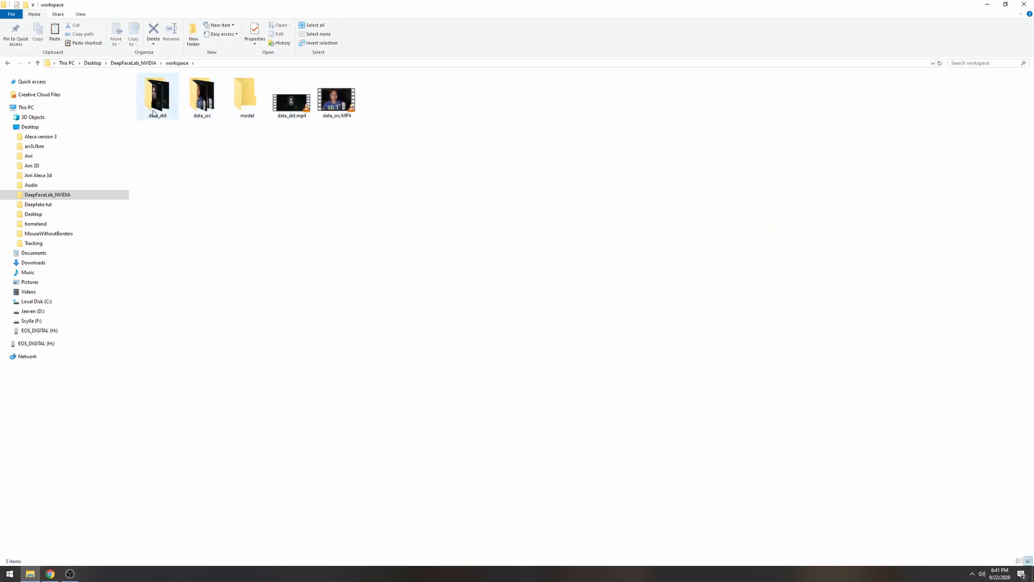
pyautogui.doubleClick(153, 113)
pyautogui.doubleClick(154, 97)
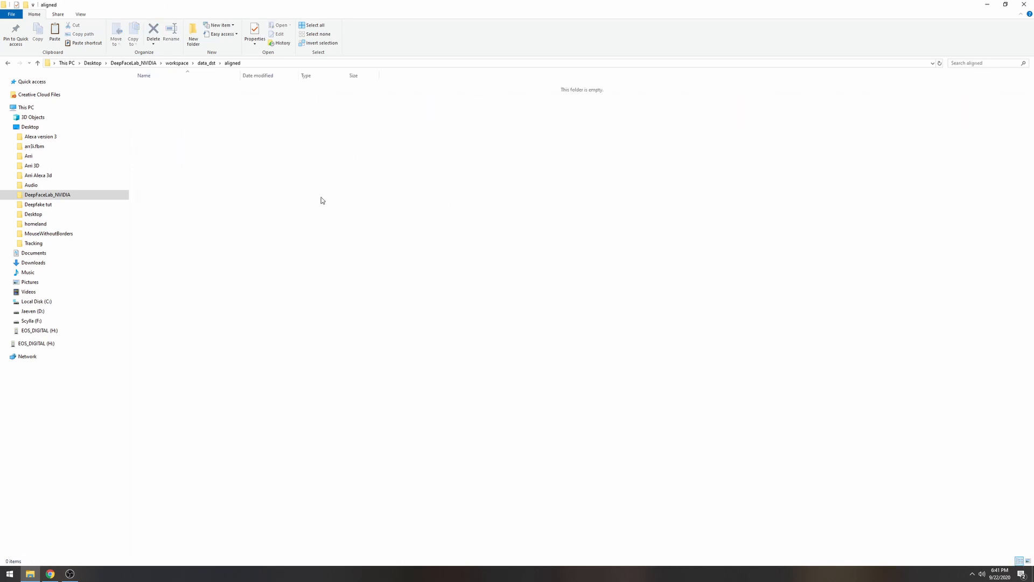
pyautogui.click(133, 63)
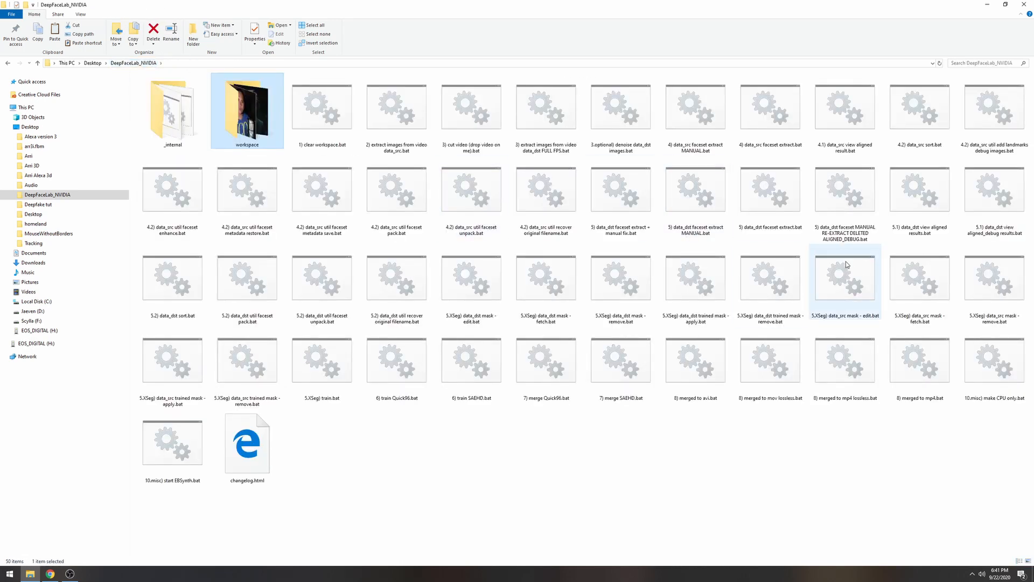
# - Extract the destination faceset with 5) data_dst faceset extract.bat using GPU 0, face type wf, image size 512 and JPEG quality 100, and dismiss the finished console
pyautogui.doubleClick(787, 215)
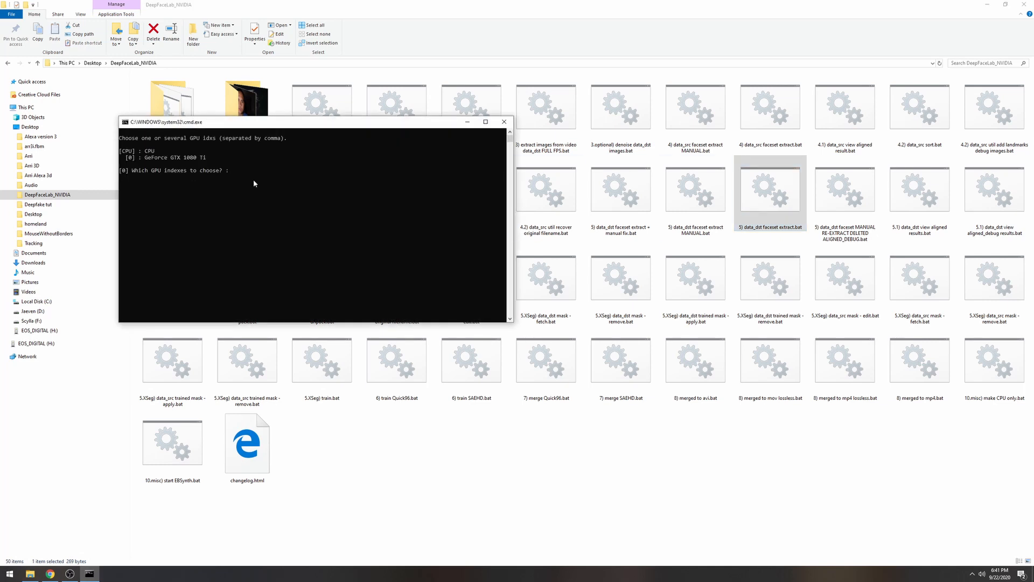
pyautogui.press('Return')
pyautogui.press('Return')
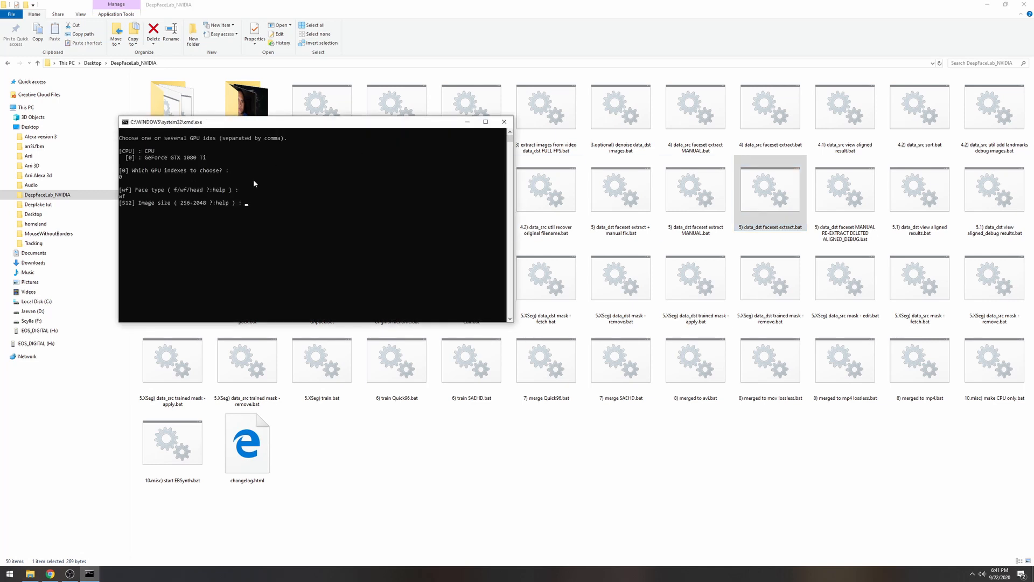
pyautogui.press('Return')
pyautogui.write('100 ?:help ) : 10')
pyautogui.press('Return')
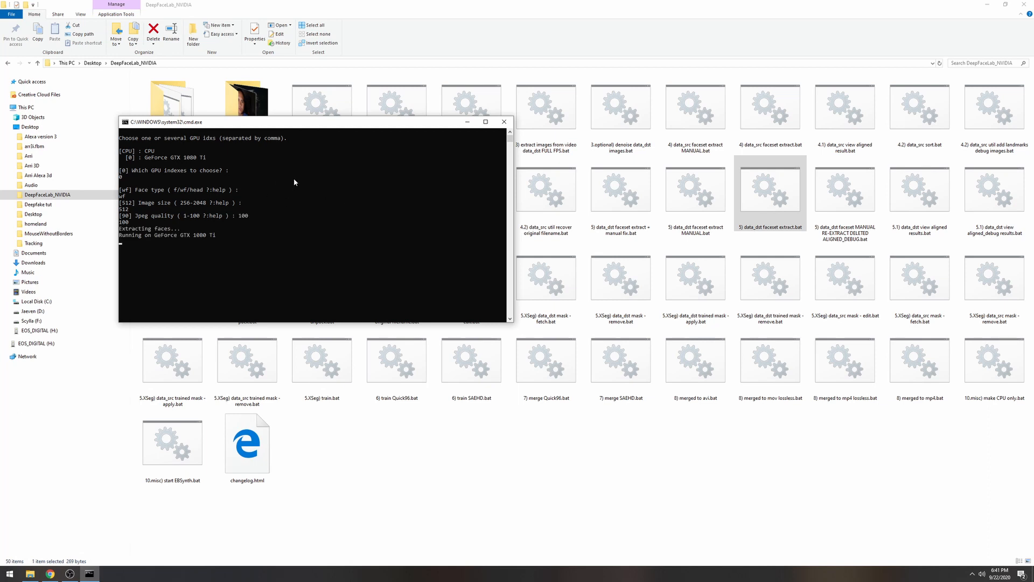
pyautogui.moveTo(302, 122); pyautogui.dragTo(640, 180)
pyautogui.click(610, 301)
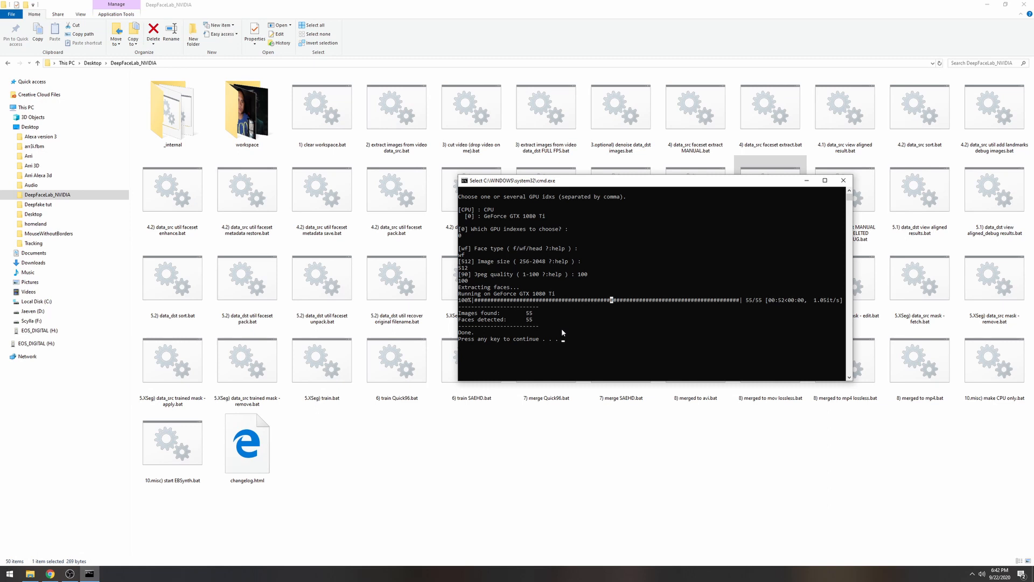
pyautogui.press('Return')
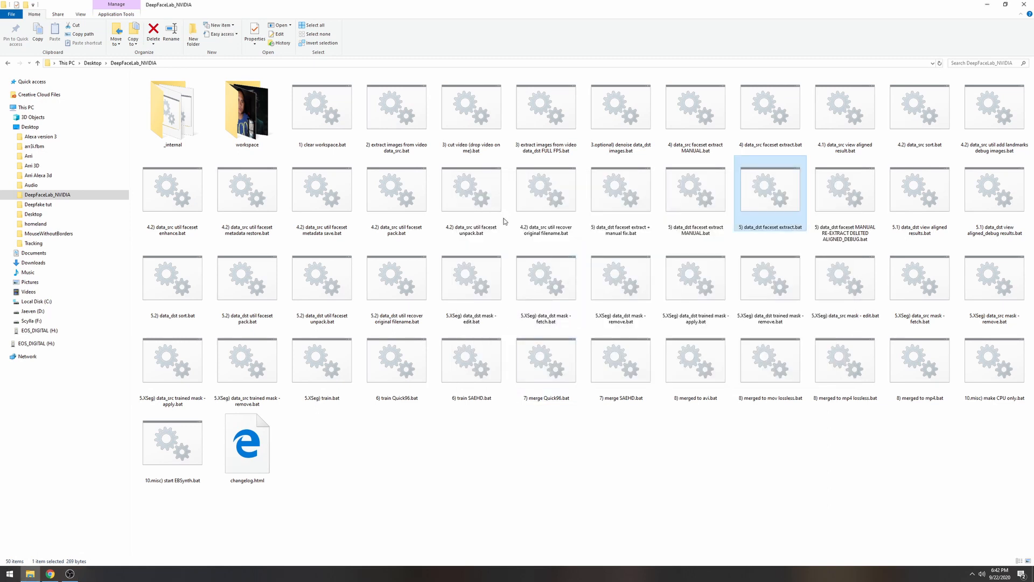
# - Check the extracted destination faces in the aligned subfolder of the workspace's data_dst folder and return to data_dst
pyautogui.doubleClick(247, 123)
pyautogui.doubleClick(152, 100)
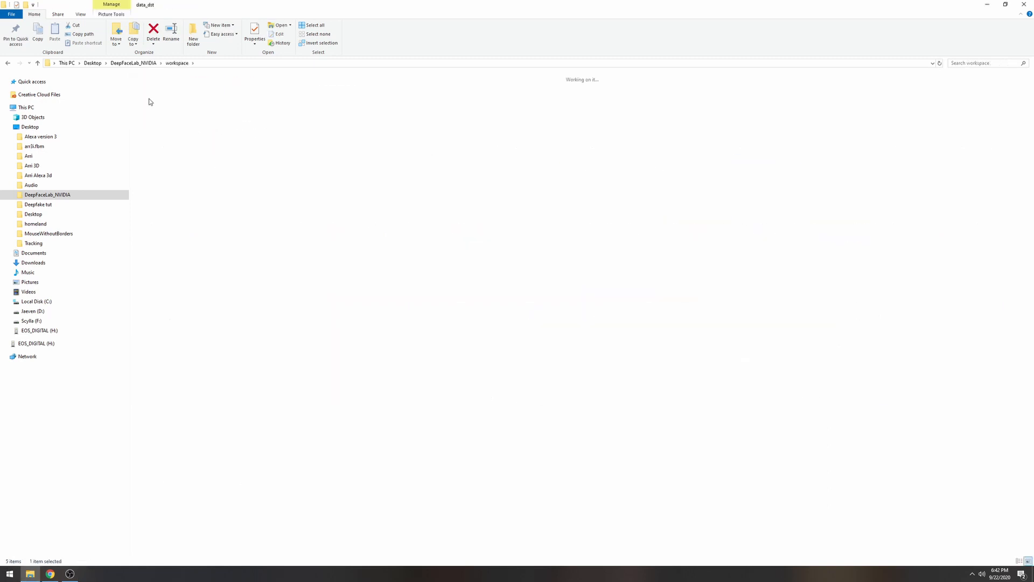
pyautogui.doubleClick(171, 107)
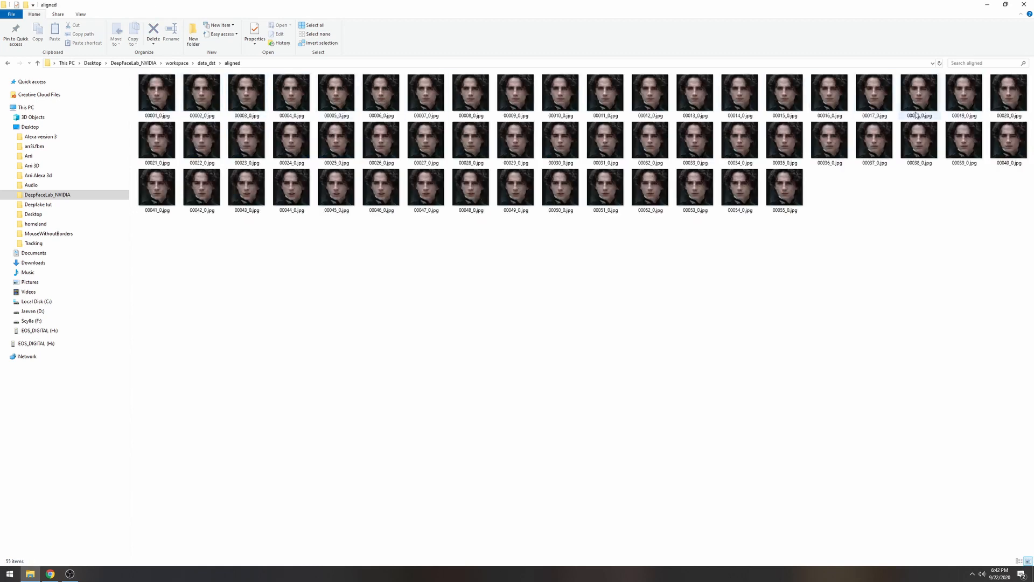
pyautogui.click(8, 63)
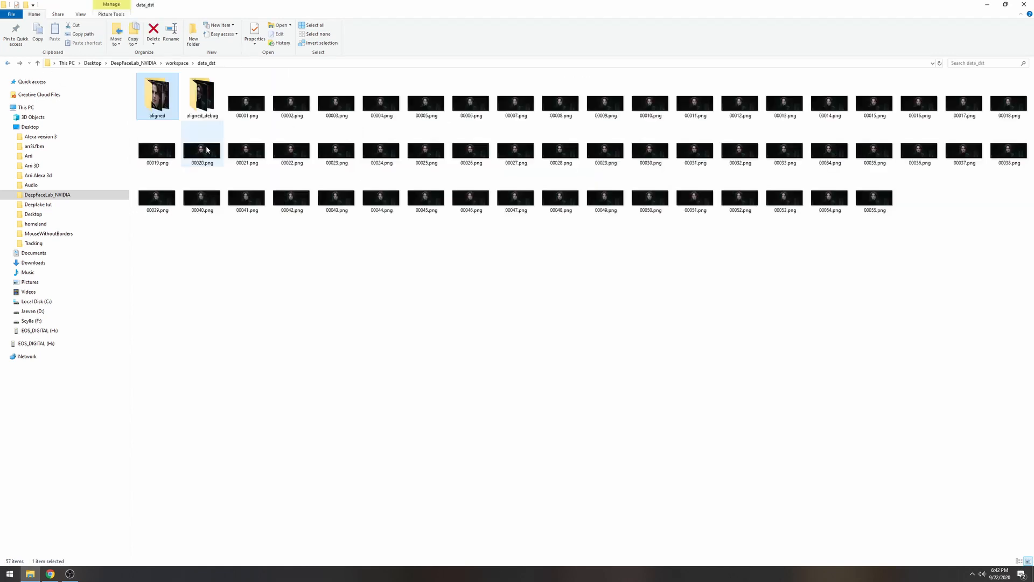
# - Inspect the detected face landmarks on 00001.jpg, 00002.jpg and 00007.jpg in the data_dst aligned_debug folder, closing each image
pyautogui.doubleClick(202, 96)
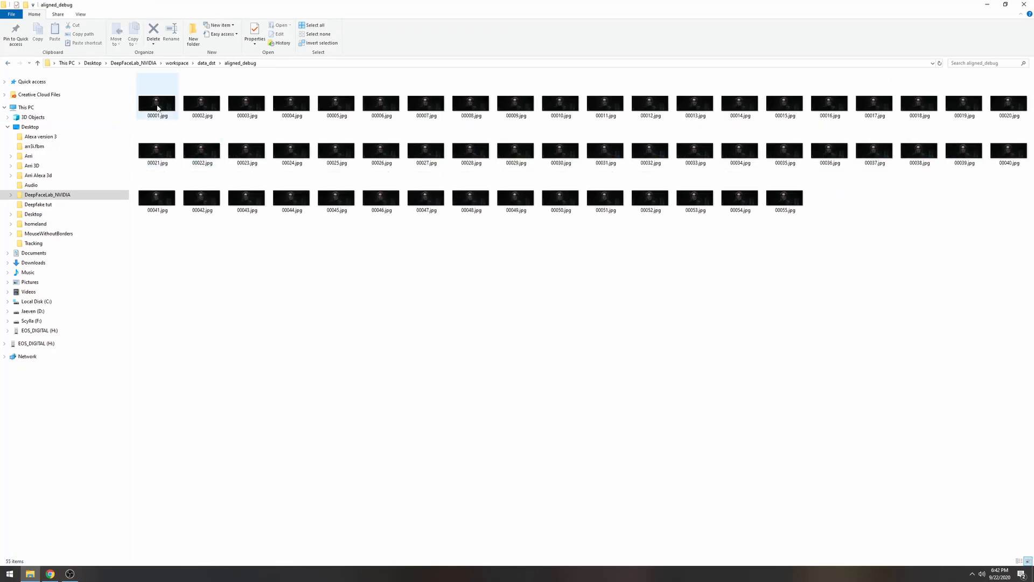
pyautogui.doubleClick(157, 104)
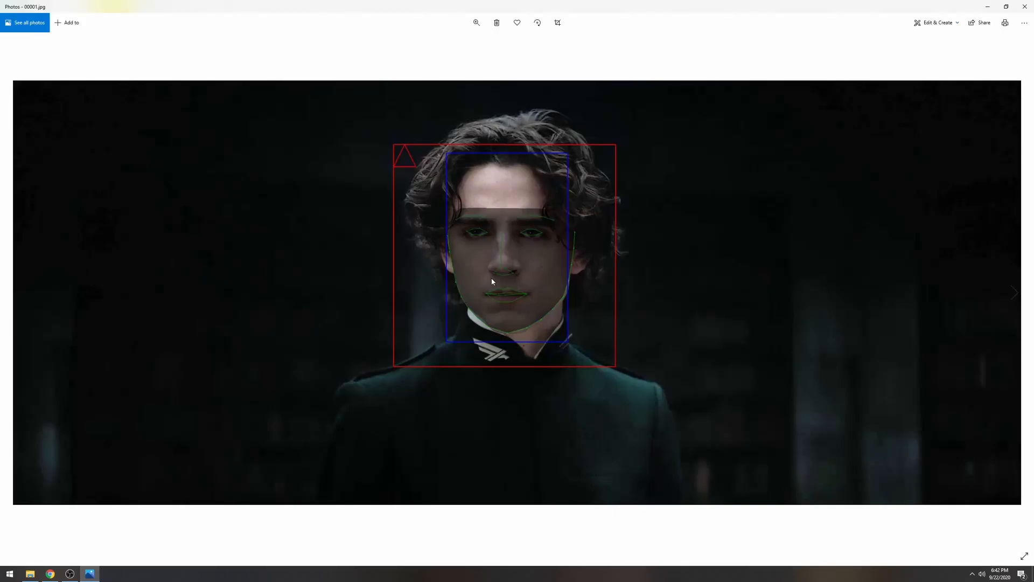
pyautogui.press('Right')
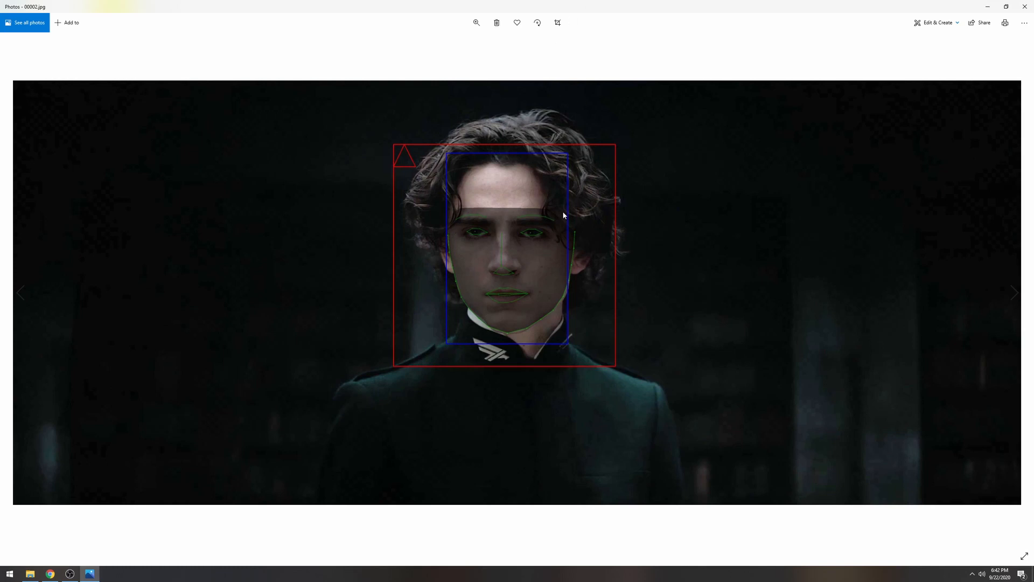
pyautogui.click(1024, 6)
pyautogui.doubleClick(221, 116)
pyautogui.click(1024, 7)
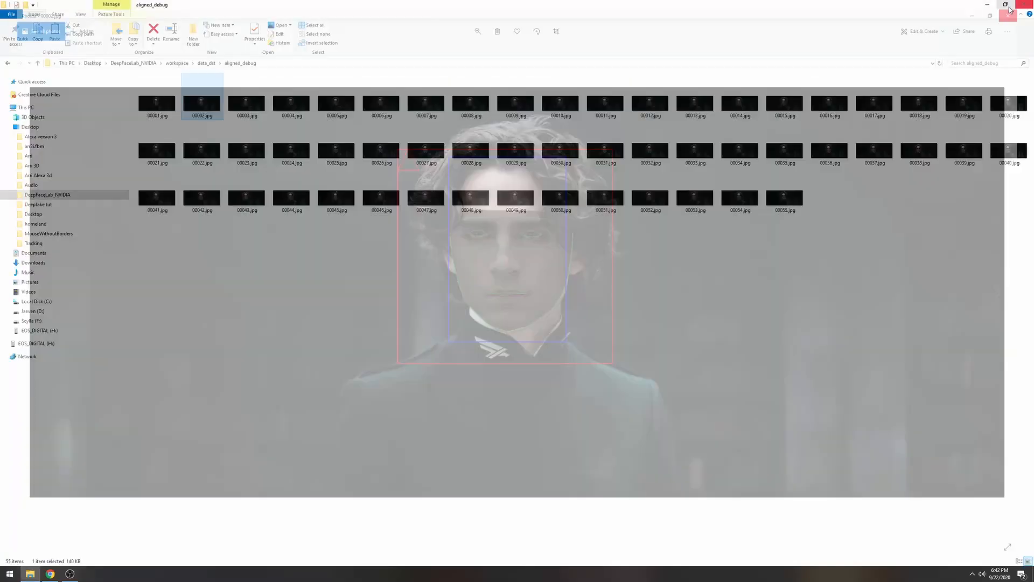
pyautogui.click(435, 113)
pyautogui.doubleClick(435, 113)
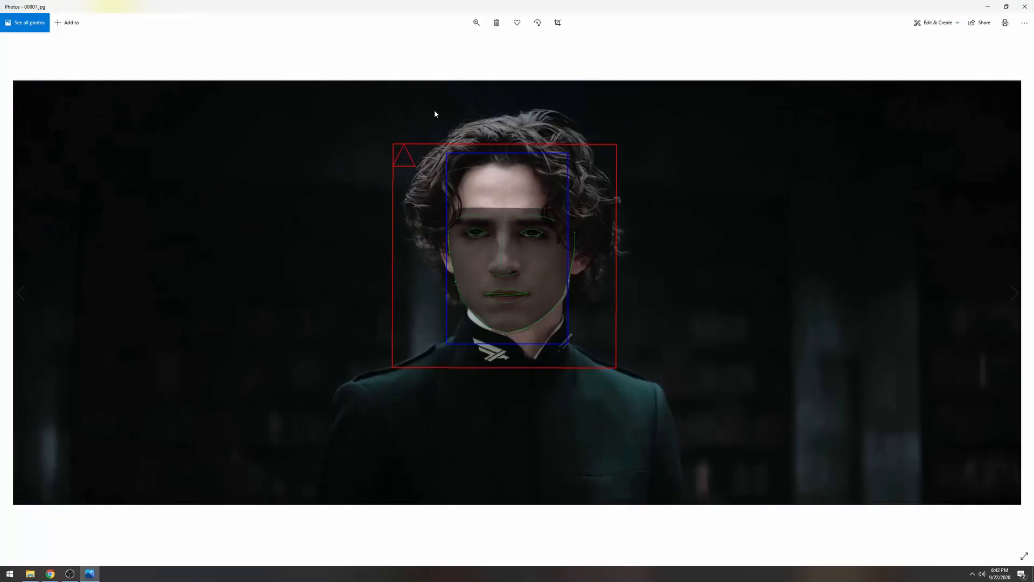
pyautogui.click(1024, 6)
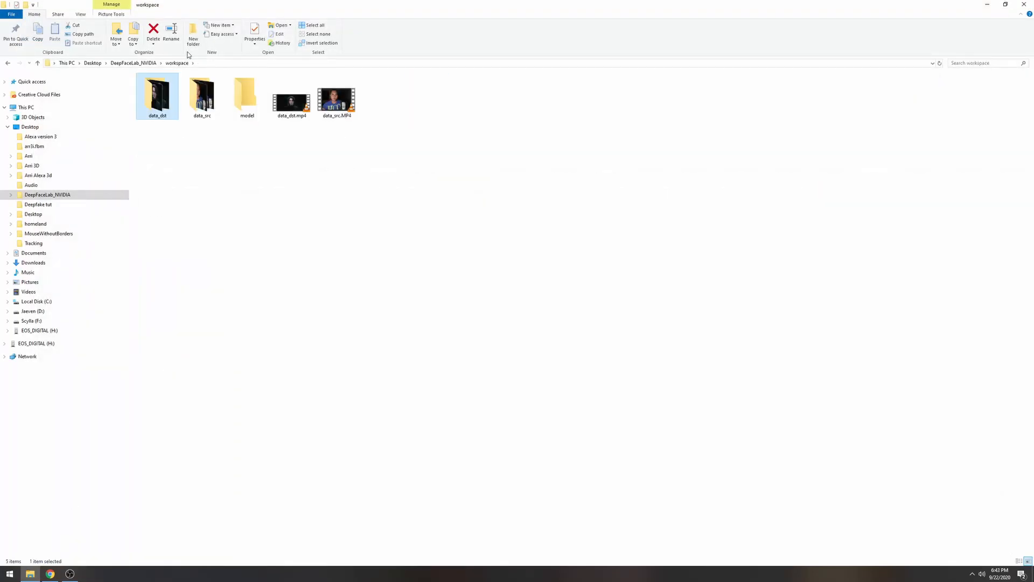
# - Return to the DeepFaceLab_NVIDIA folder, look over the destination faceset with 5.1) data_dst view aligned results.bat, and close the viewer
pyautogui.click(140, 63)
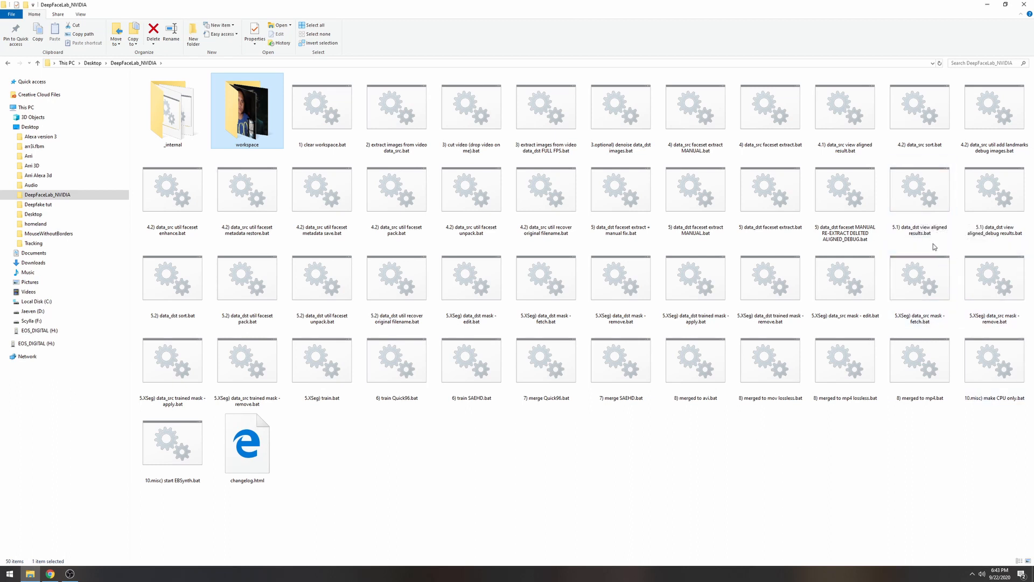
pyautogui.doubleClick(926, 199)
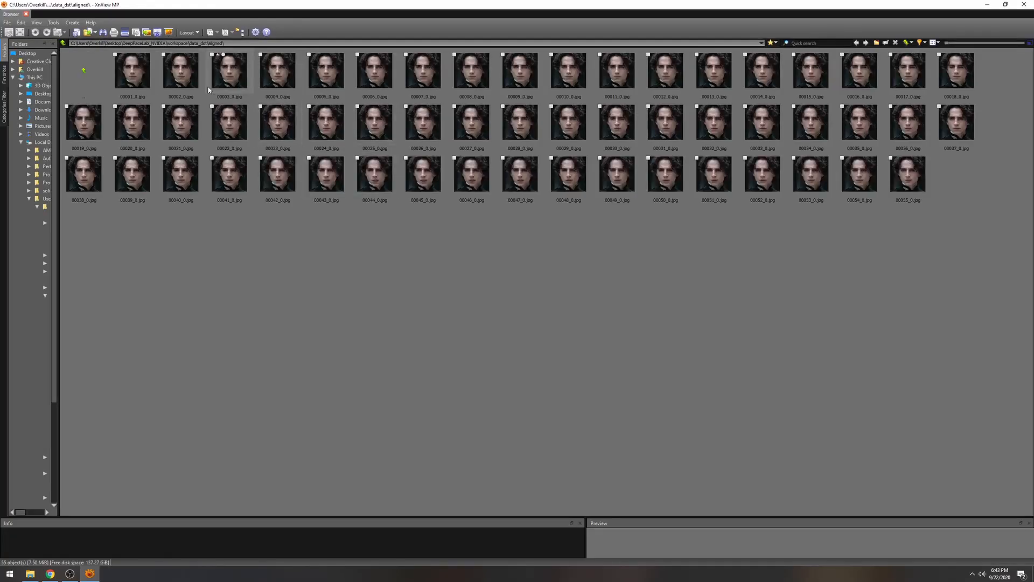
pyautogui.click(1025, 6)
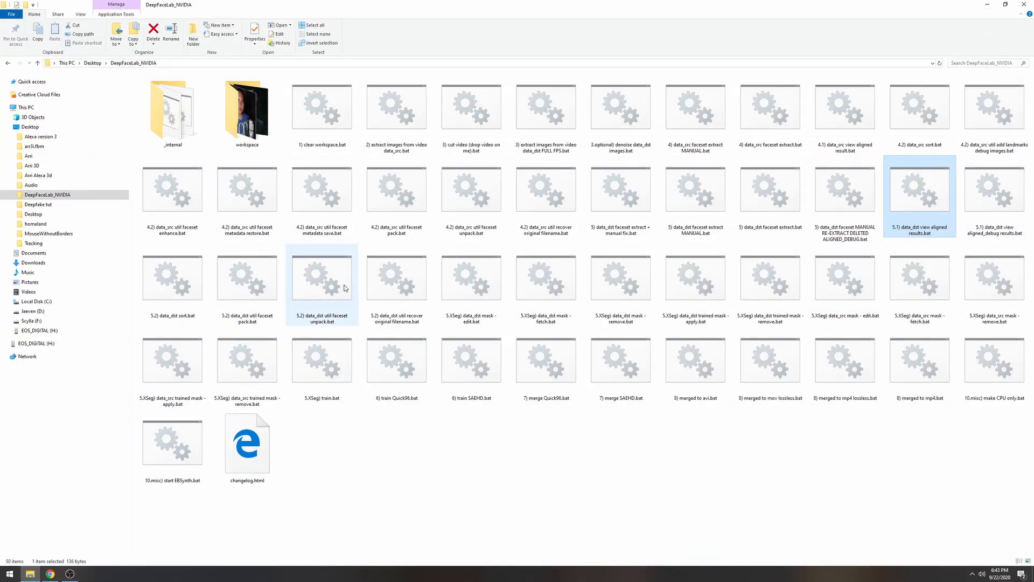
pyautogui.click(175, 294)
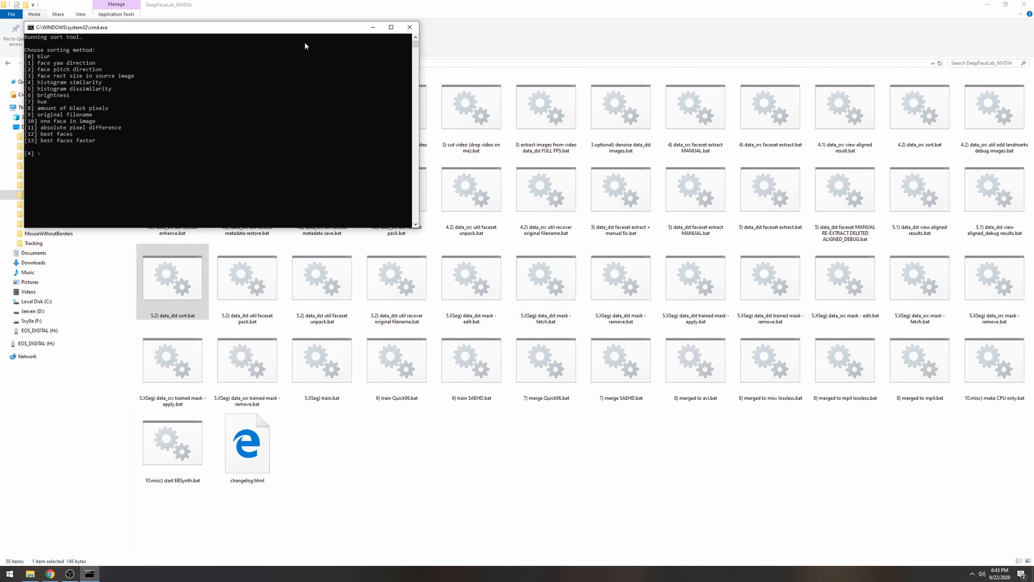
pyautogui.moveTo(291, 31); pyautogui.dragTo(634, 194)
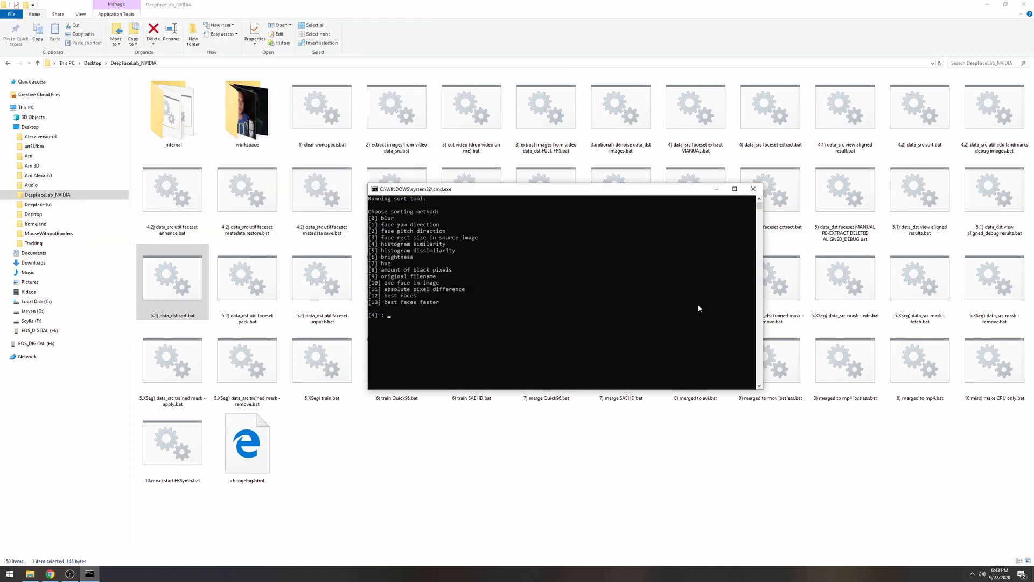
pyautogui.click(753, 189)
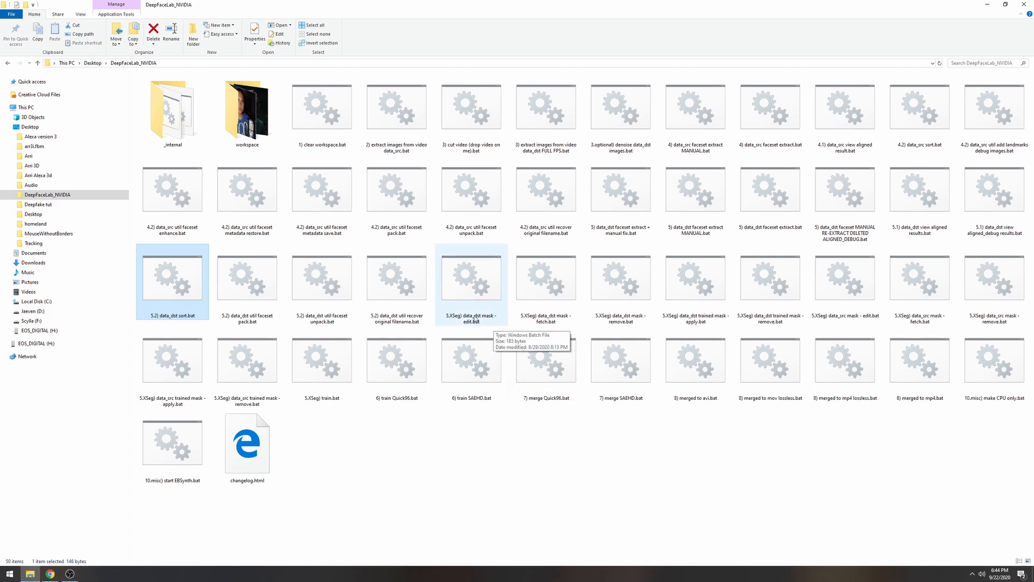
# - Launch the XSeg editor with 5.XSeg) data_dst mask - edit.bat, minimize its console and maximize the editor window
pyautogui.doubleClick(479, 294)
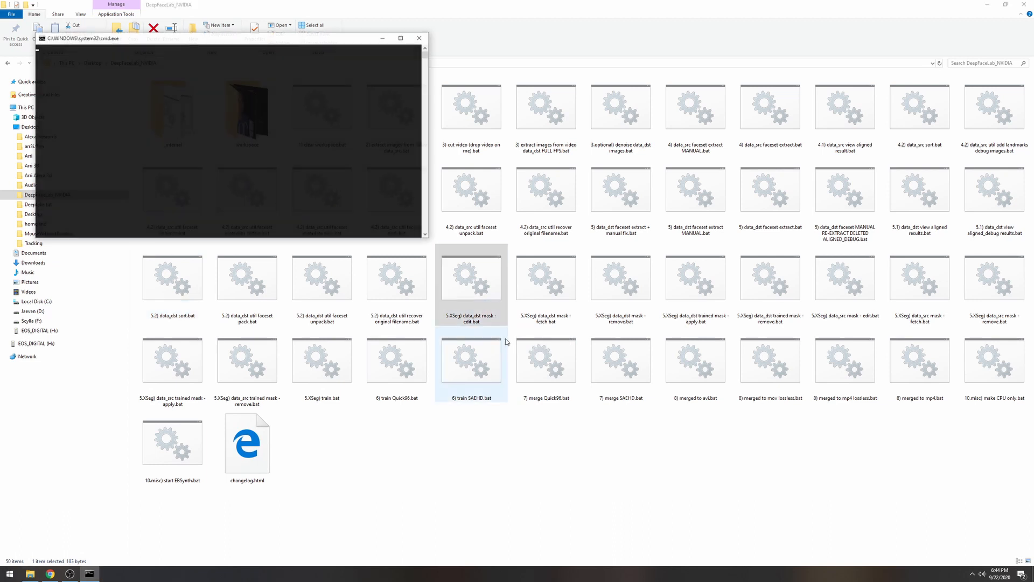
pyautogui.moveTo(322, 37); pyautogui.dragTo(636, 175)
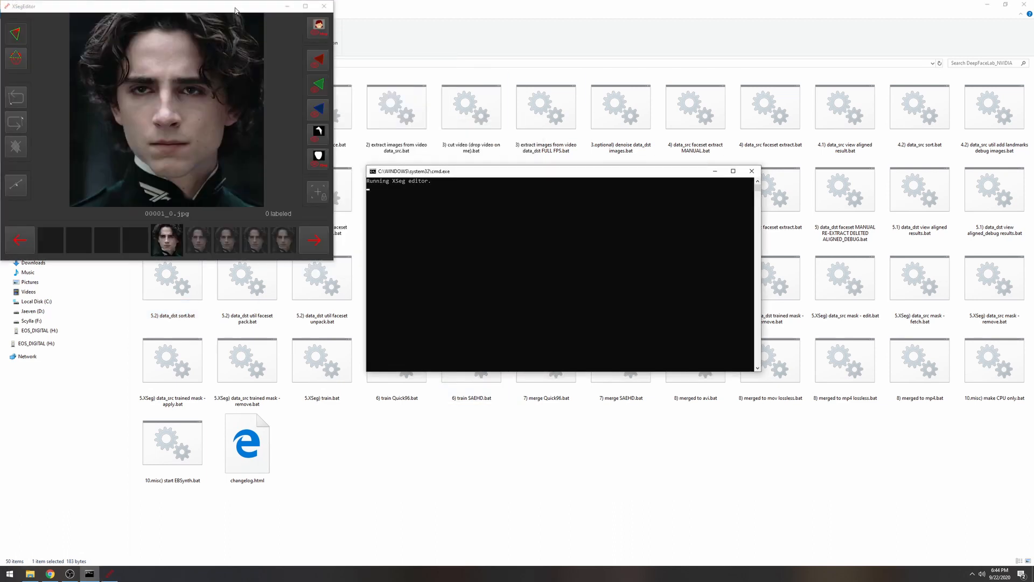
pyautogui.moveTo(236, 11); pyautogui.dragTo(682, 183)
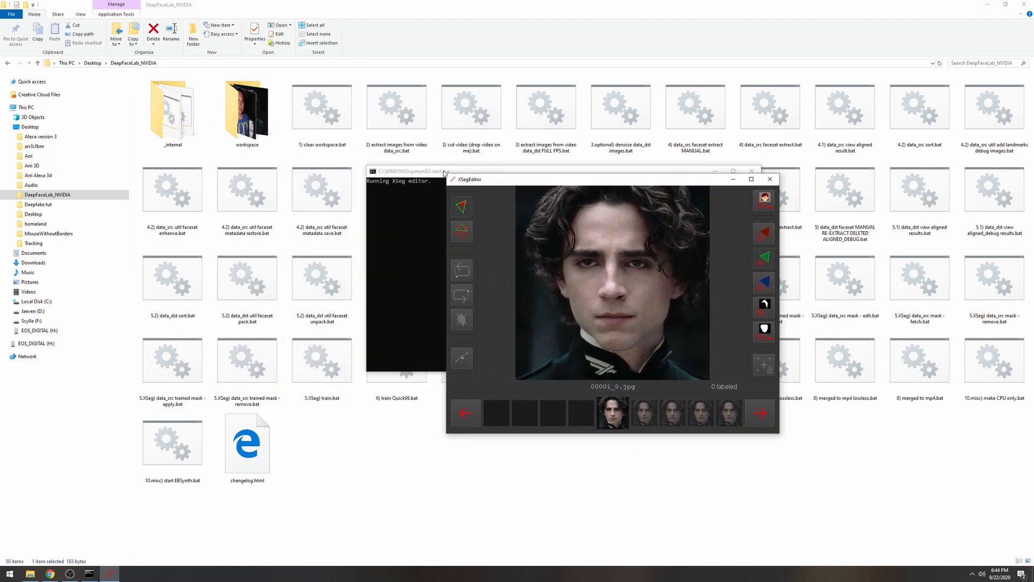
pyautogui.moveTo(444, 172); pyautogui.dragTo(408, 169)
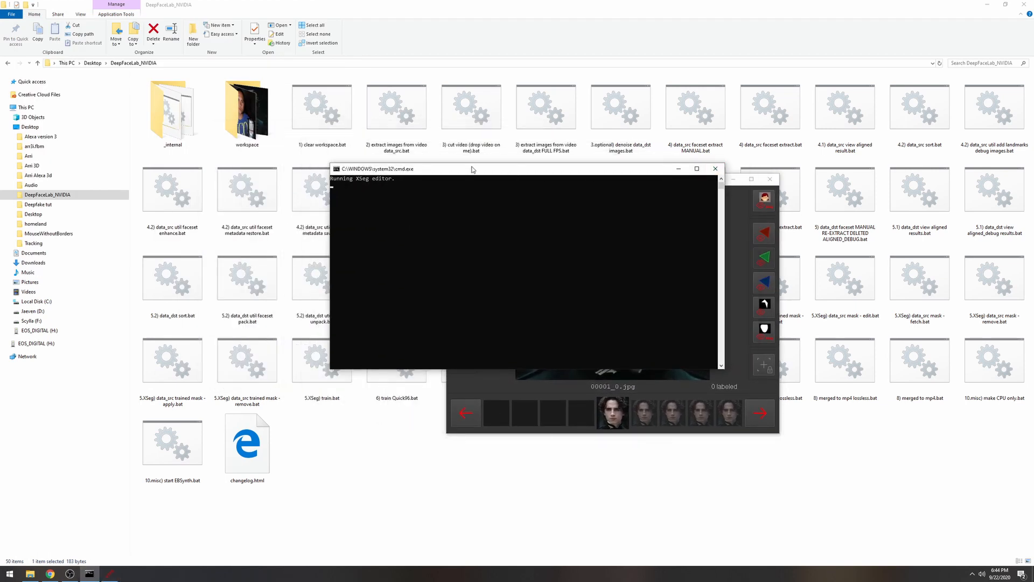
pyautogui.click(677, 169)
pyautogui.click(751, 178)
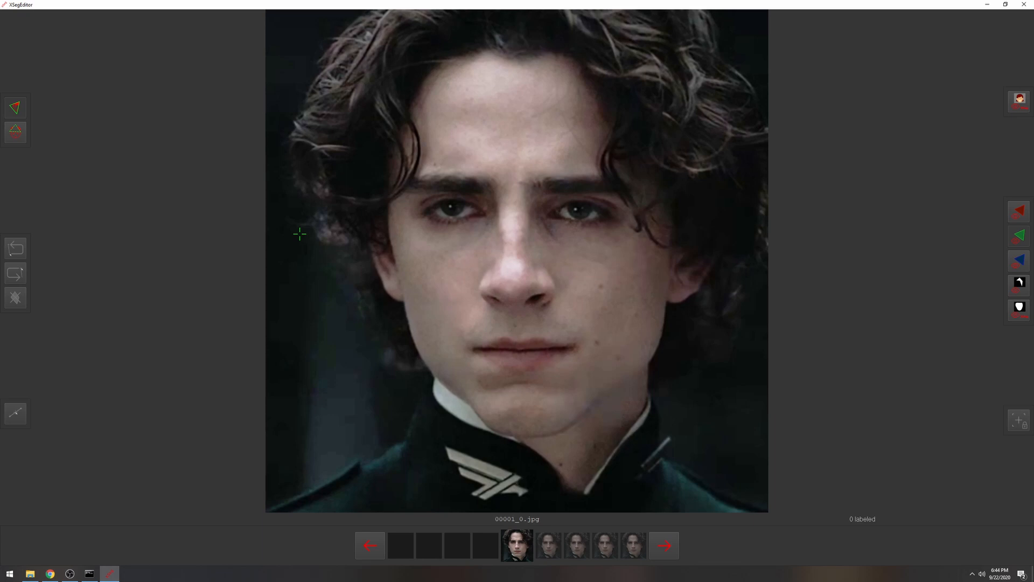
# - Look through the first dozen destination faces in the XSeg editor and return to 00001_0.jpg
pyautogui.press('d')
pyautogui.press('d')
pyautogui.press('d')
pyautogui.press('d')
pyautogui.press('d')
pyautogui.press('d')
pyautogui.press('d')
pyautogui.press('d')
pyautogui.press('d')
pyautogui.press('d')
pyautogui.press('d')
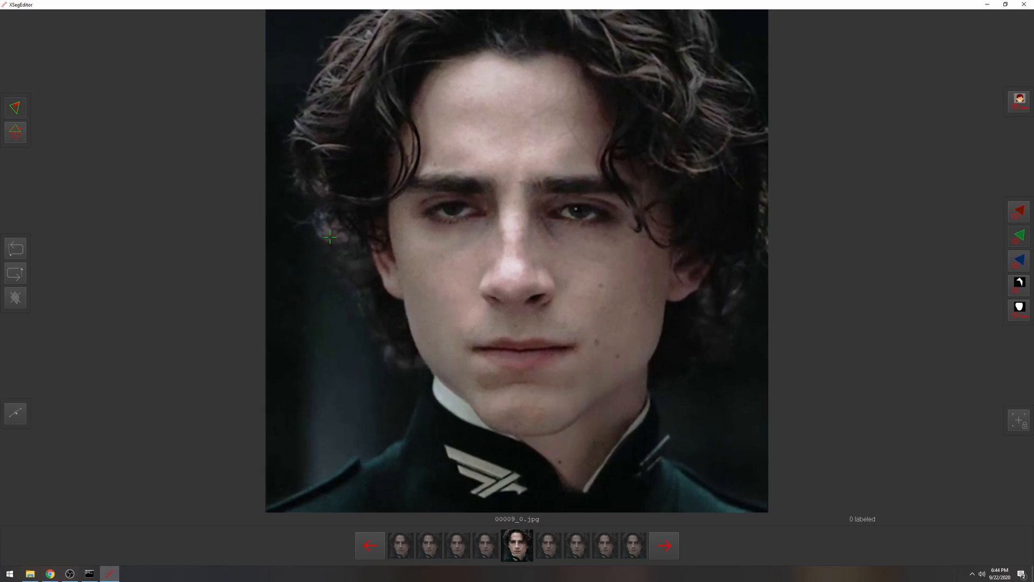
pyautogui.press('a')
pyautogui.press('a')
pyautogui.press('a')
pyautogui.press('a')
pyautogui.press('a')
pyautogui.press('a')
pyautogui.press('a')
pyautogui.press('a')
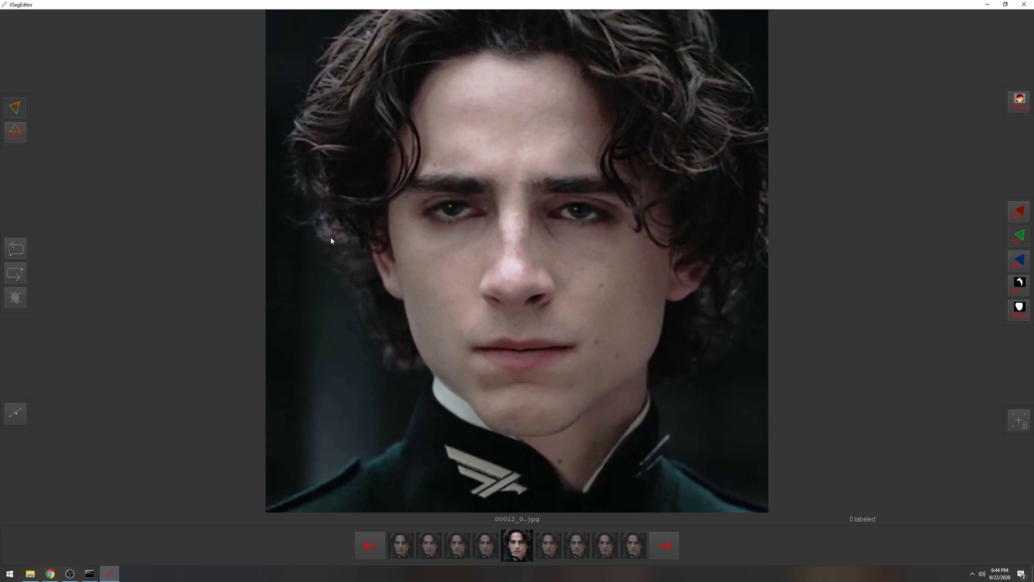
pyautogui.press('a')
pyautogui.press('a')
pyautogui.press('a')
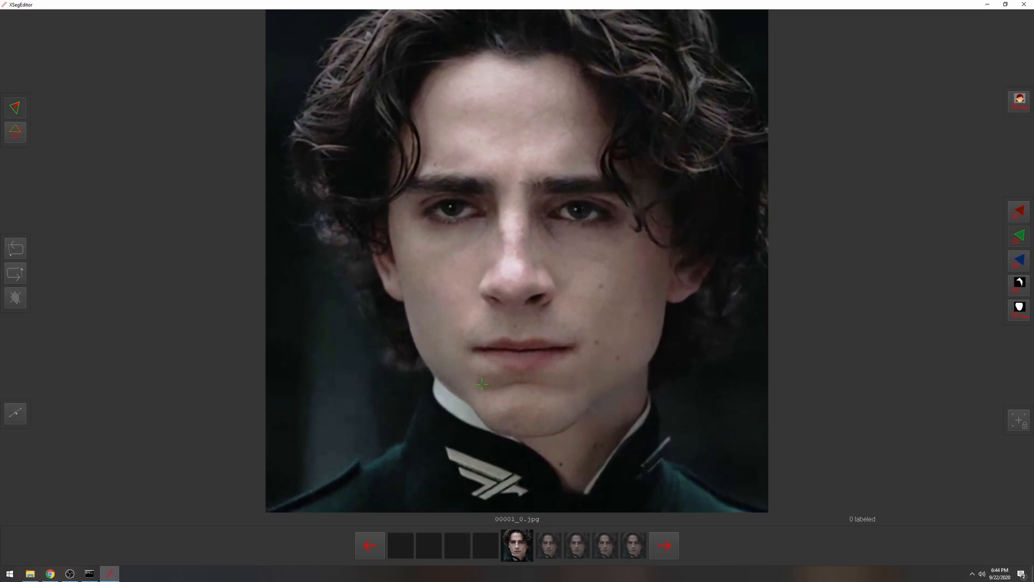
# - Outline the face in 00001_0.jpg with a closed mask polygon along the jaw, hairline and chin, leaving out ears and neck, and go to 00002_0.jpg
pyautogui.click(476, 409)
pyautogui.click(447, 388)
pyautogui.click(426, 362)
pyautogui.click(411, 337)
pyautogui.click(403, 298)
pyautogui.click(393, 248)
pyautogui.click(388, 202)
pyautogui.click(393, 156)
pyautogui.click(415, 103)
pyautogui.click(435, 71)
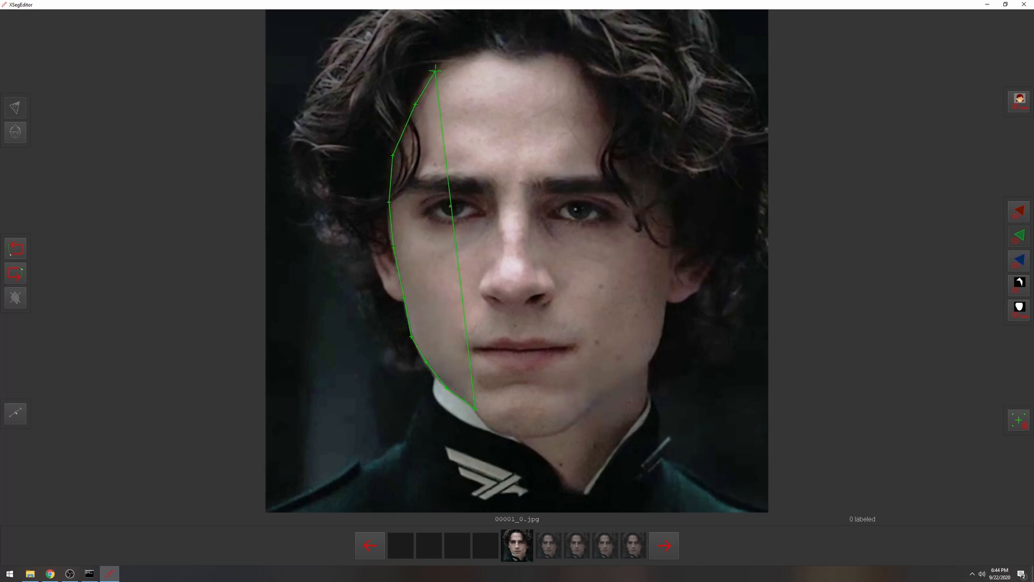
pyautogui.click(460, 57)
pyautogui.click(483, 54)
pyautogui.click(491, 49)
pyautogui.click(503, 62)
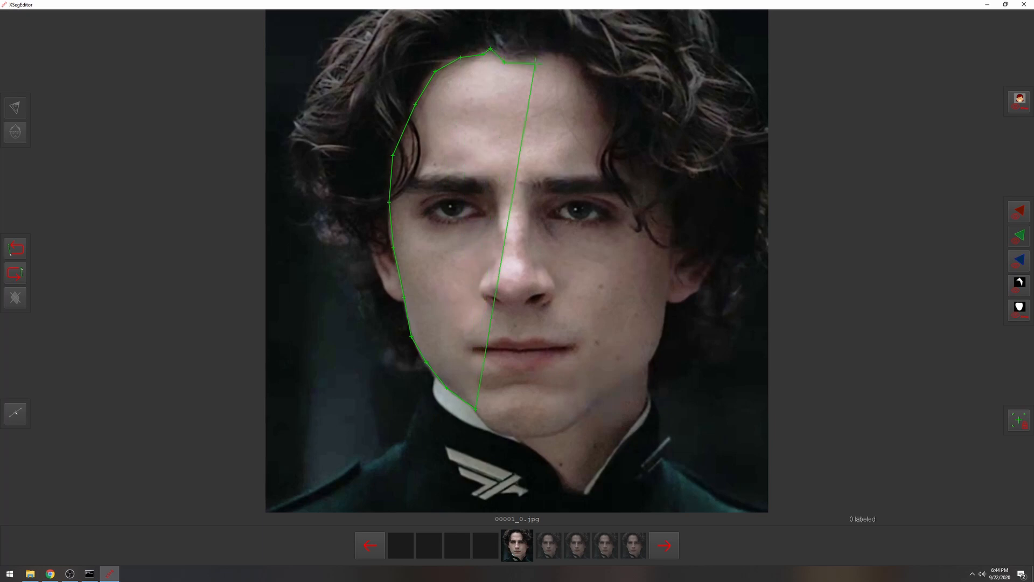
pyautogui.click(540, 58)
pyautogui.click(556, 52)
pyautogui.click(588, 86)
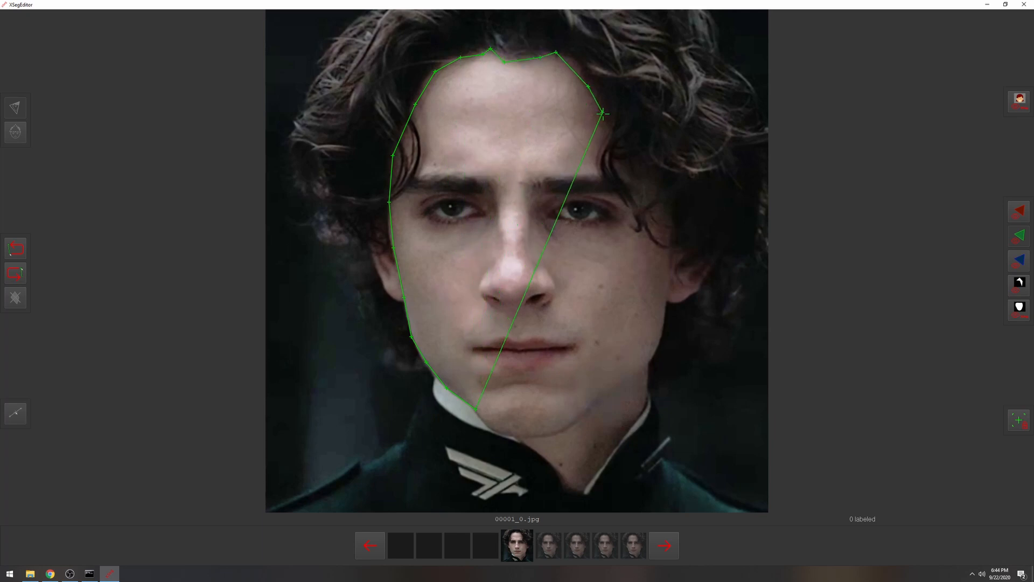
pyautogui.click(602, 112)
pyautogui.click(610, 130)
pyautogui.click(633, 174)
pyautogui.click(672, 211)
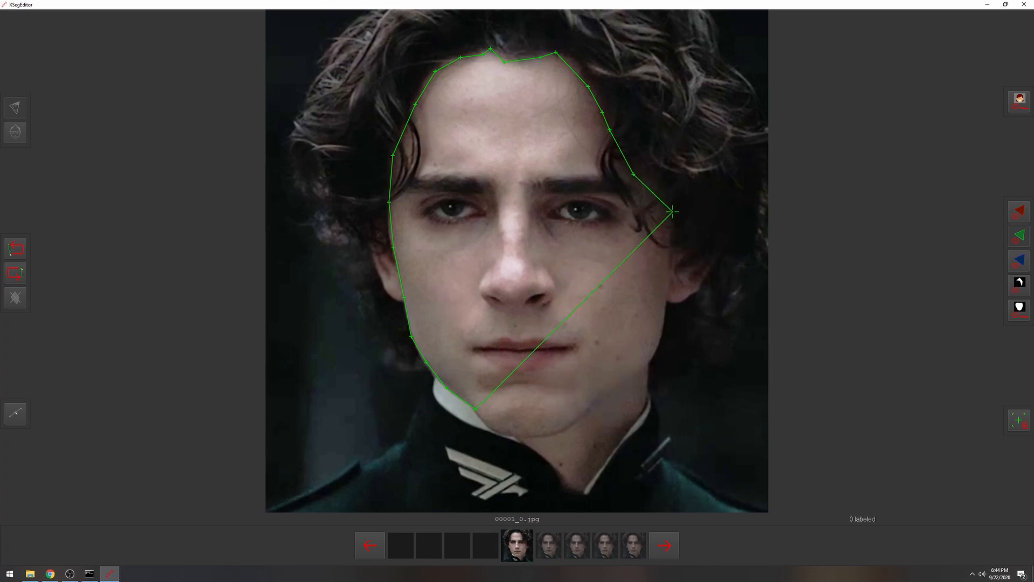
pyautogui.click(664, 304)
pyautogui.click(656, 351)
pyautogui.click(649, 365)
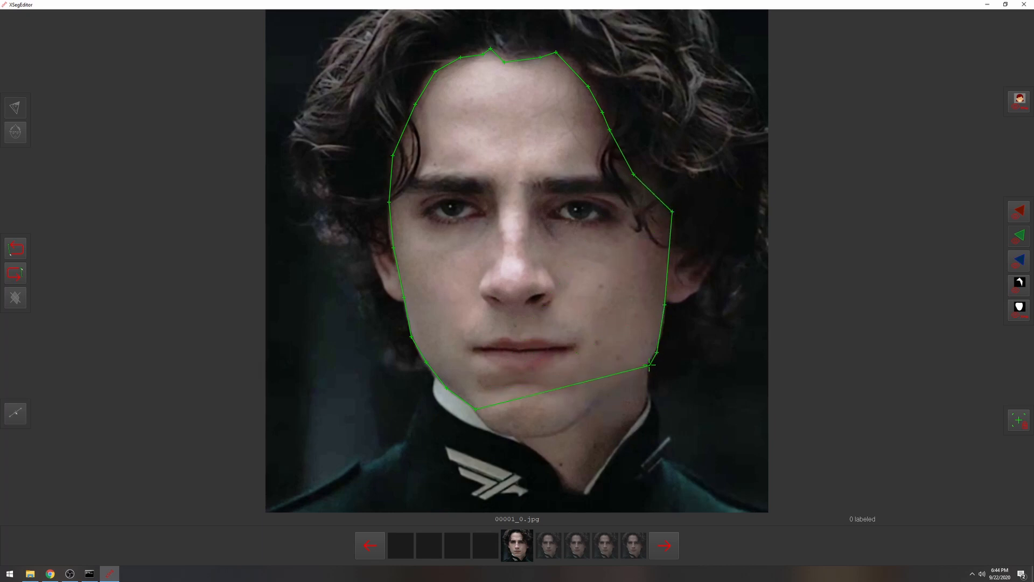
pyautogui.click(593, 403)
pyautogui.click(578, 422)
pyautogui.click(551, 440)
pyautogui.click(500, 434)
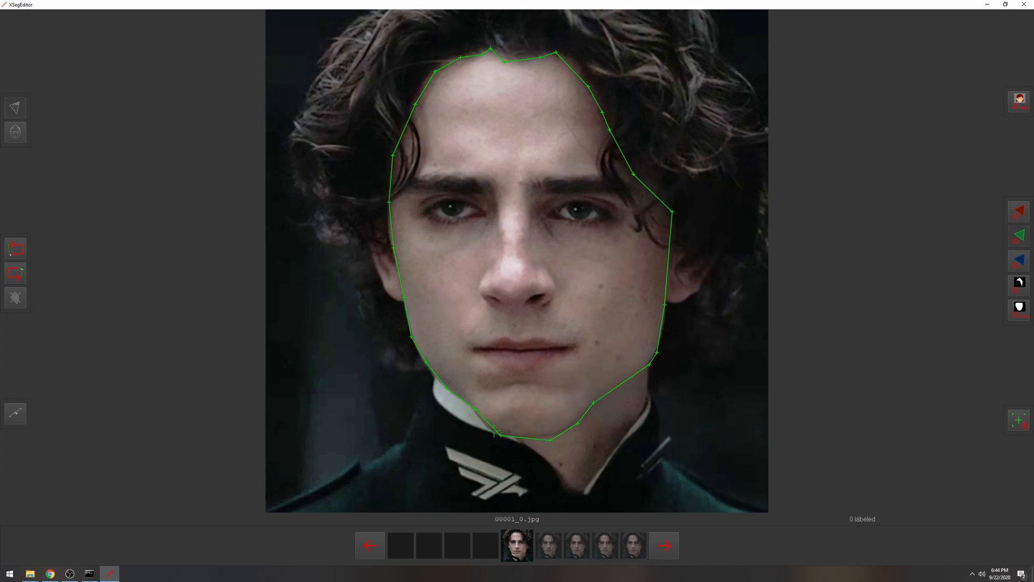
pyautogui.click(475, 409)
pyautogui.moveTo(549, 443); pyautogui.dragTo(550, 437)
pyautogui.press('d')
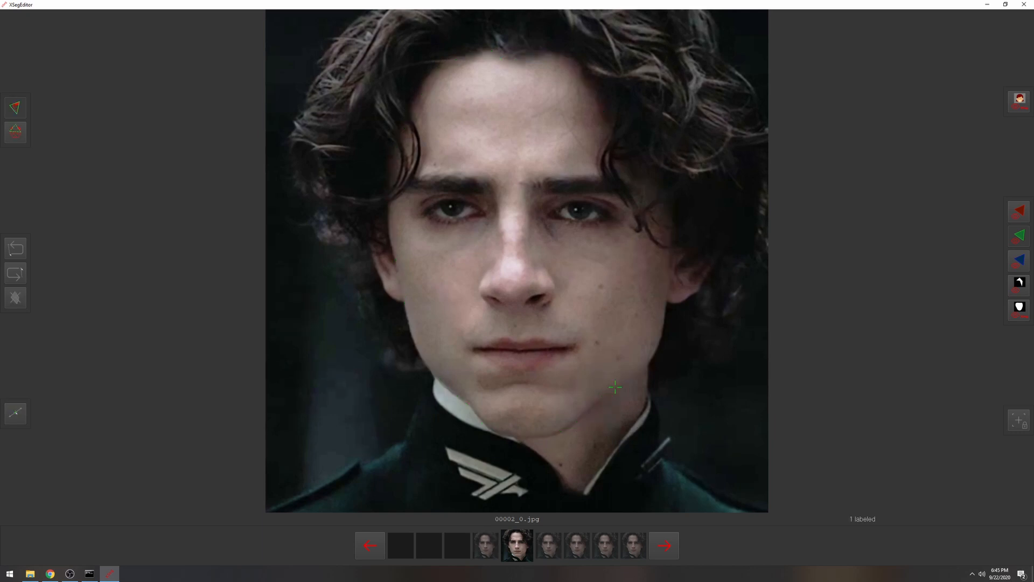
# - Go through the destination faces from 00002_0.jpg ahead to 00018_0.jpg, the frame with lowered eyes
pyautogui.press('d')
pyautogui.press('d')
pyautogui.press('d')
pyautogui.press('d')
pyautogui.press('d')
pyautogui.press('d')
pyautogui.press('d')
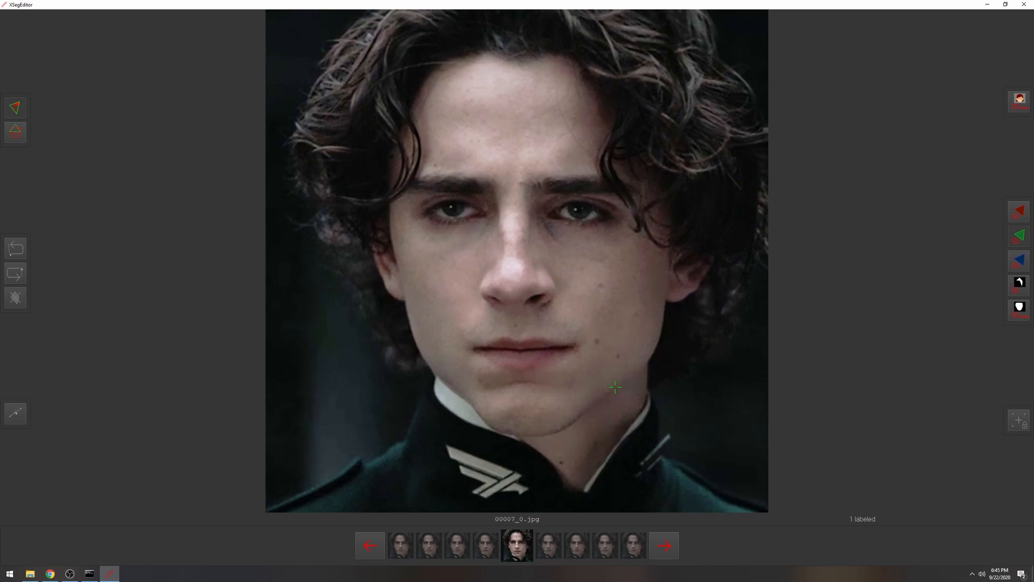
pyautogui.press('d')
pyautogui.press('d')
pyautogui.press('d')
pyautogui.press('d')
pyautogui.press('d')
pyautogui.press('d')
pyautogui.press('d')
pyautogui.press('d')
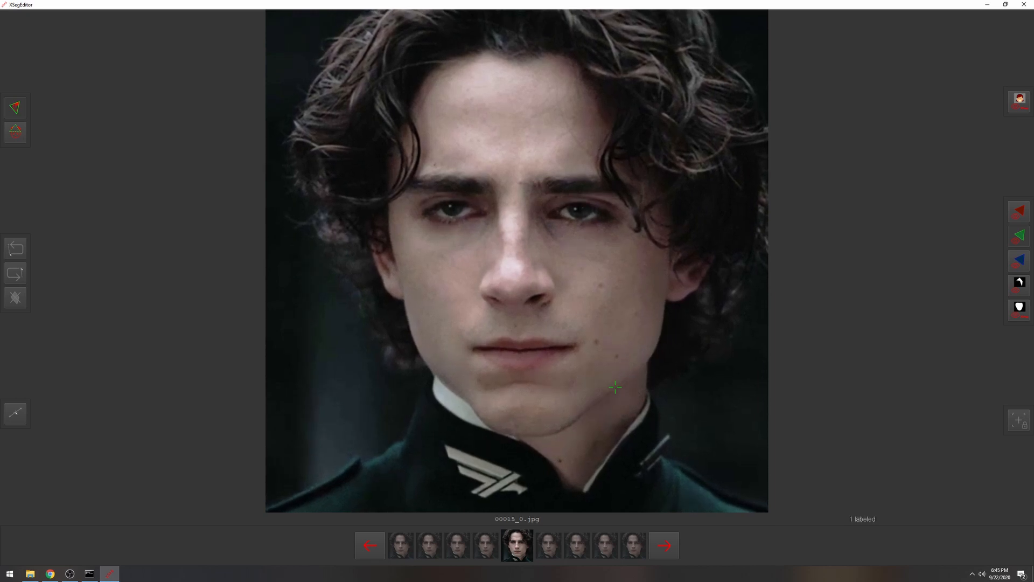
pyautogui.press('d')
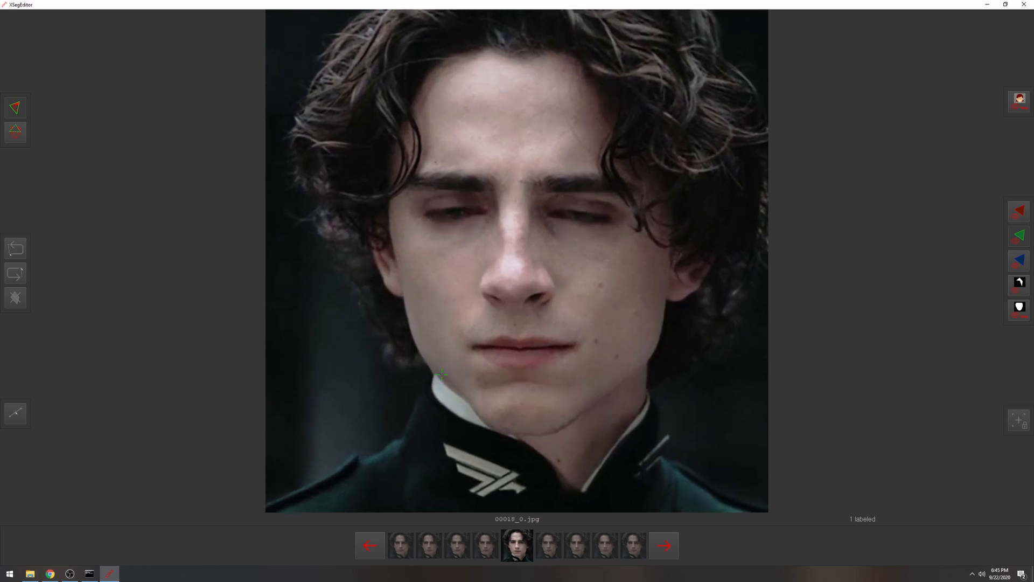
# - Outline the face in 00018_0.jpg with a closed mask polygon along jaw, cheeks, hairline and chin, leaving out ears and neck
pyautogui.click(465, 399)
pyautogui.click(413, 340)
pyautogui.click(406, 307)
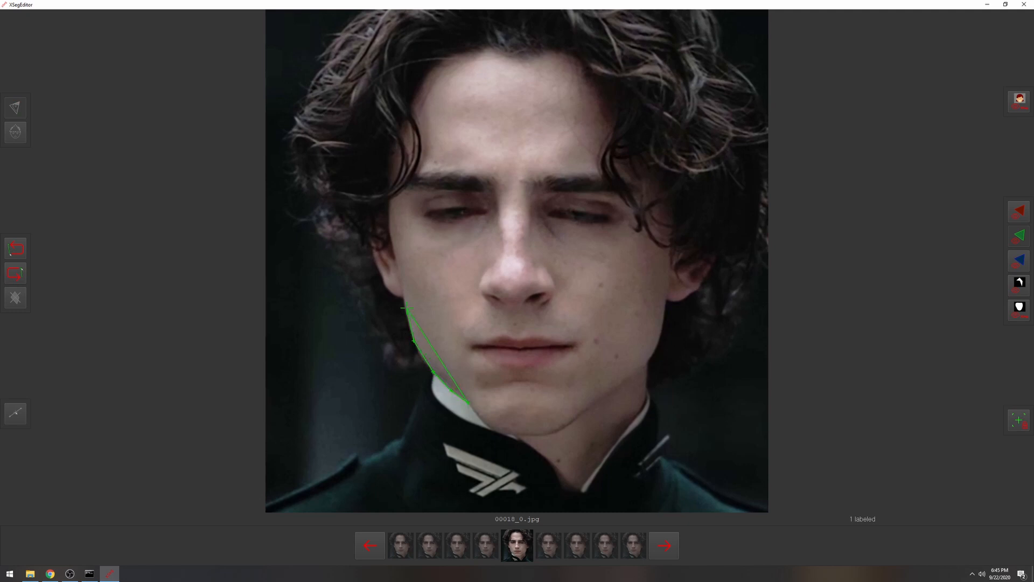
pyautogui.click(393, 241)
pyautogui.click(389, 217)
pyautogui.click(392, 170)
pyautogui.click(399, 138)
pyautogui.click(419, 91)
pyautogui.click(433, 69)
pyautogui.click(455, 55)
pyautogui.click(485, 49)
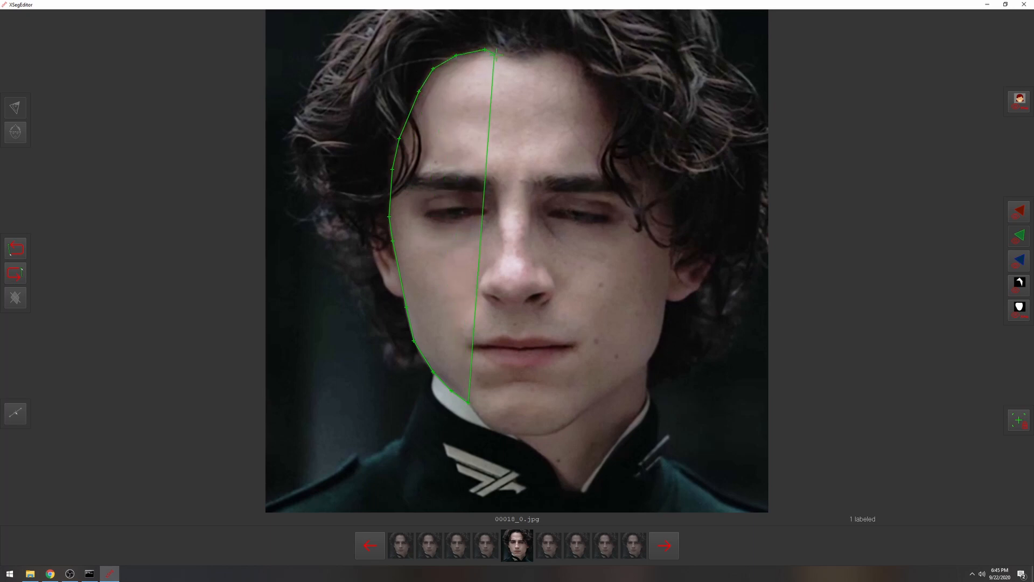
pyautogui.click(512, 60)
pyautogui.click(521, 67)
pyautogui.click(545, 54)
pyautogui.click(561, 54)
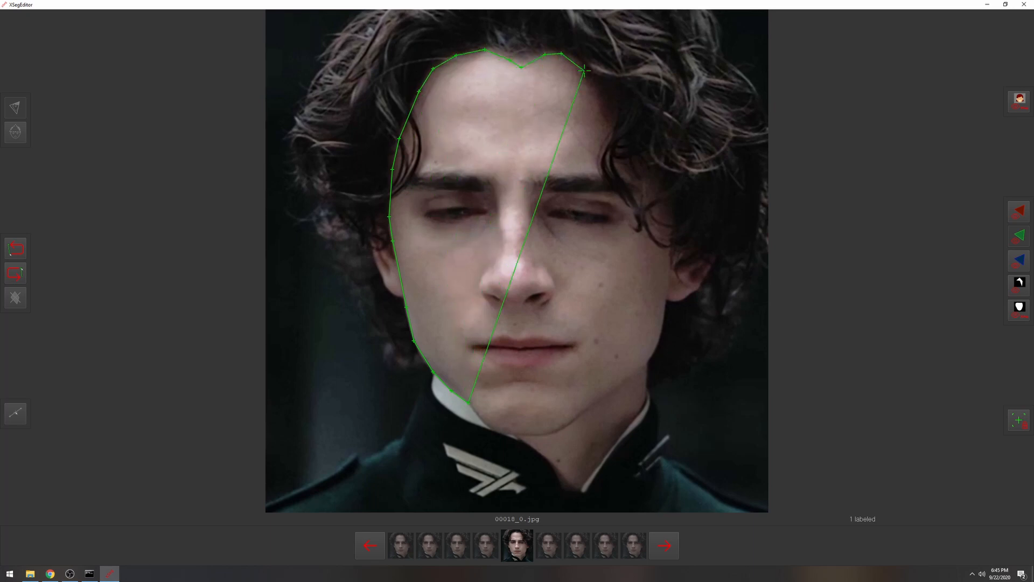
pyautogui.click(585, 72)
pyautogui.click(600, 114)
pyautogui.click(621, 136)
pyautogui.click(668, 193)
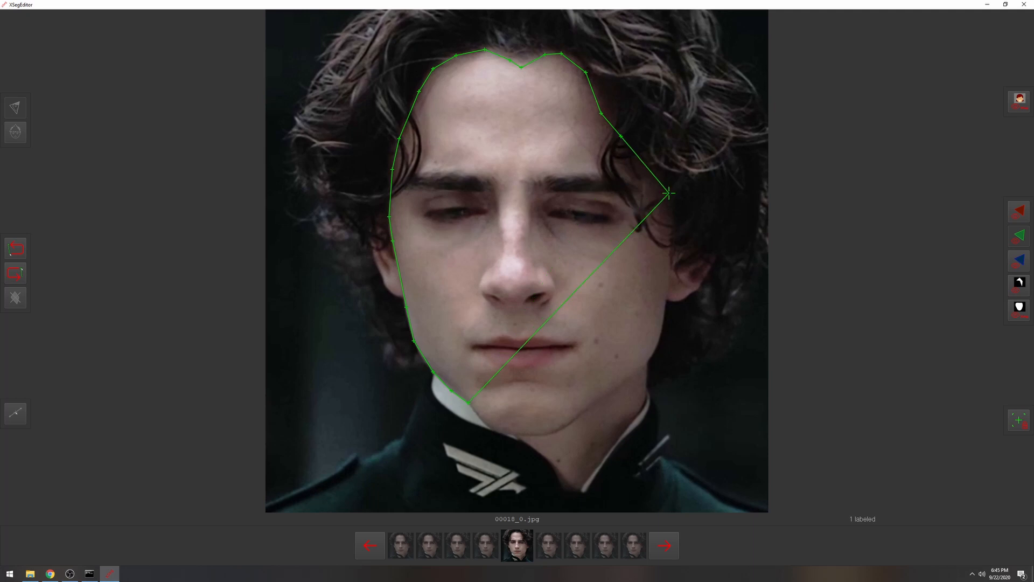
pyautogui.click(671, 251)
pyautogui.click(667, 303)
pyautogui.click(659, 345)
pyautogui.click(645, 368)
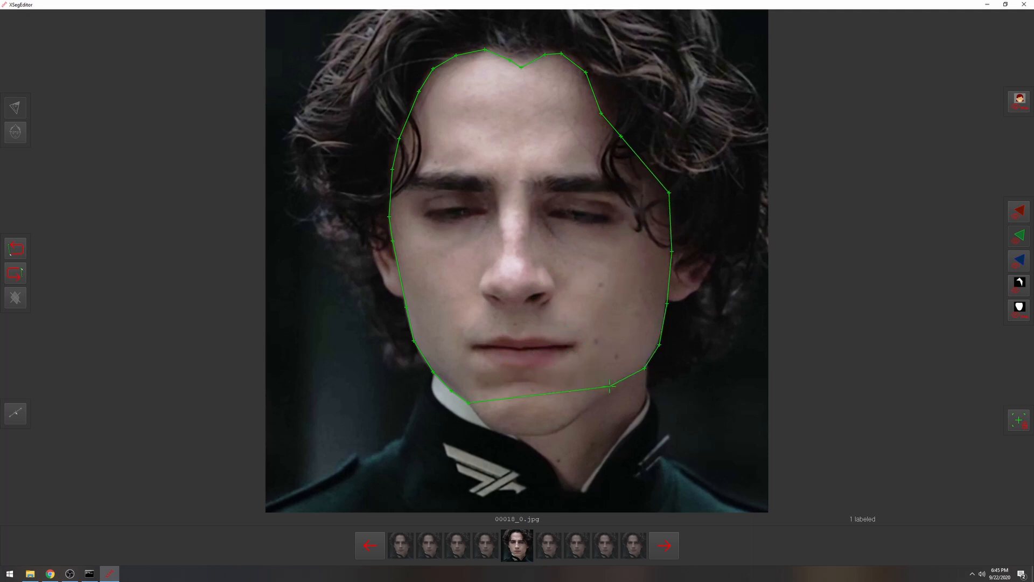
pyautogui.click(612, 393)
pyautogui.click(579, 419)
pyautogui.click(548, 436)
pyautogui.click(528, 437)
pyautogui.click(471, 408)
pyautogui.moveTo(549, 438); pyautogui.dragTo(582, 419)
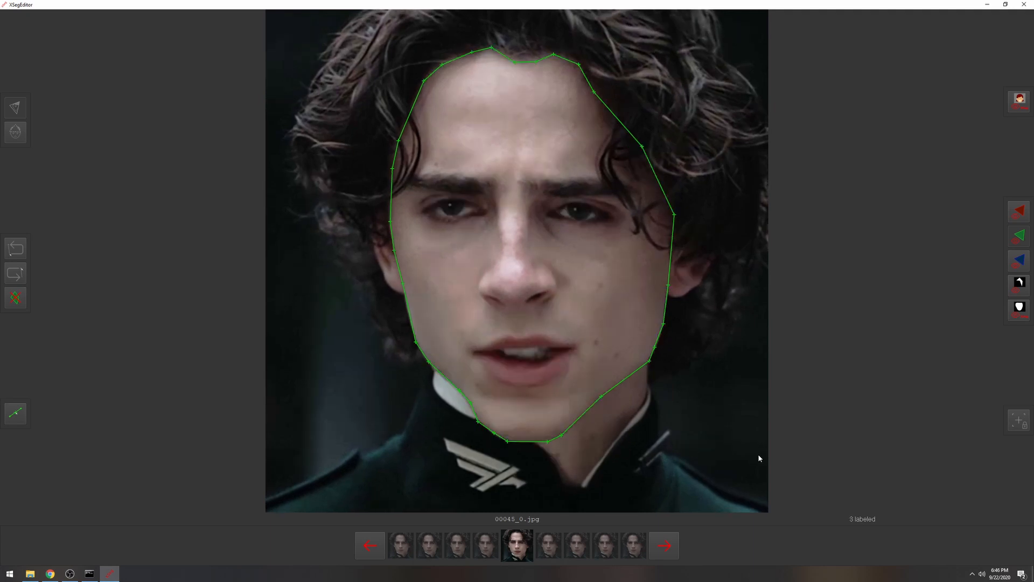
# - Look through the destination faces ahead to 00051_0.jpg, then back to 00002_0.jpg and on to 00014_0.jpg
pyautogui.press('d')
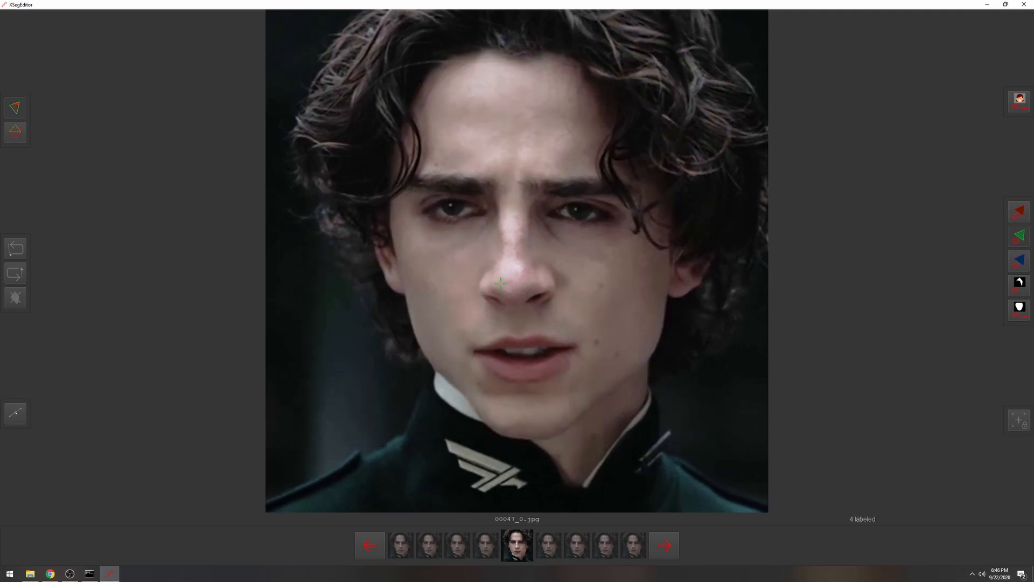
pyautogui.press('d')
pyautogui.press('d')
pyautogui.press('d')
pyautogui.press('d')
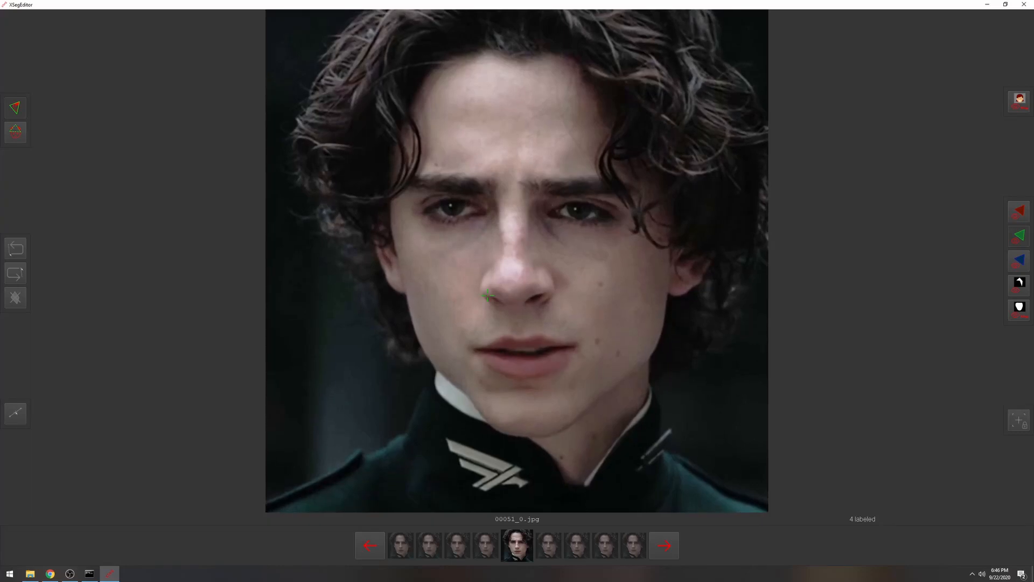
pyautogui.press('a')
pyautogui.press('a')
pyautogui.press('a')
pyautogui.press('a')
pyautogui.press('a')
pyautogui.press('a')
pyautogui.press('a')
pyautogui.press('a')
pyautogui.press('a')
pyautogui.press('a')
pyautogui.press('a')
pyautogui.press('a')
pyautogui.press('a')
pyautogui.press('a')
pyautogui.press('a')
pyautogui.press('a')
pyautogui.press('a')
pyautogui.press('a')
pyautogui.press('a')
pyautogui.press('a')
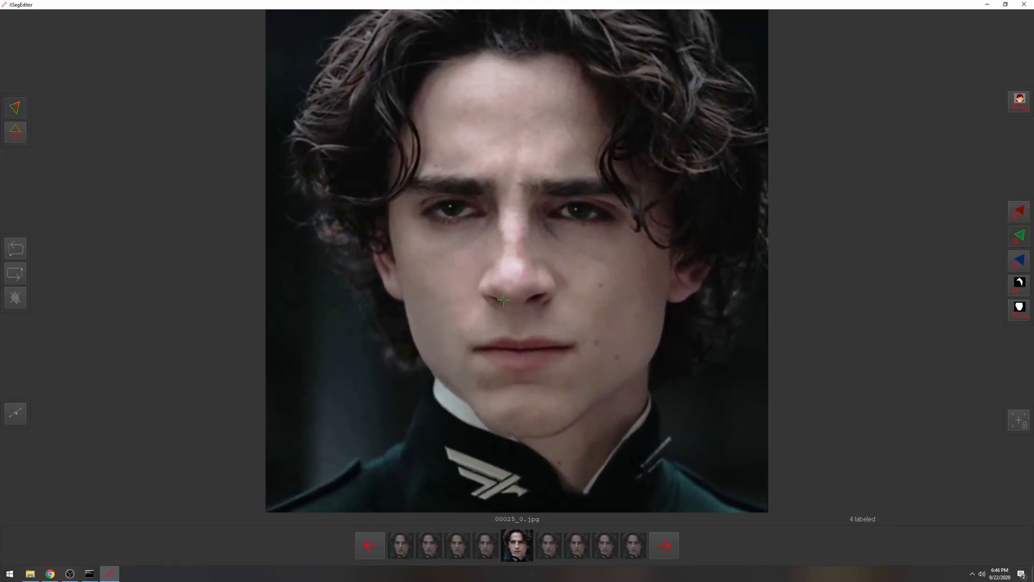
pyautogui.press('a')
pyautogui.press('a')
pyautogui.press('a')
pyautogui.press('a')
pyautogui.press('a')
pyautogui.press('a')
pyautogui.press('a')
pyautogui.press('a')
pyautogui.press('a')
pyautogui.press('a')
pyautogui.press('a')
pyautogui.press('a')
pyautogui.press('a')
pyautogui.press('a')
pyautogui.press('a')
pyautogui.press('a')
pyautogui.press('a')
pyautogui.press('a')
pyautogui.press('a')
pyautogui.press('a')
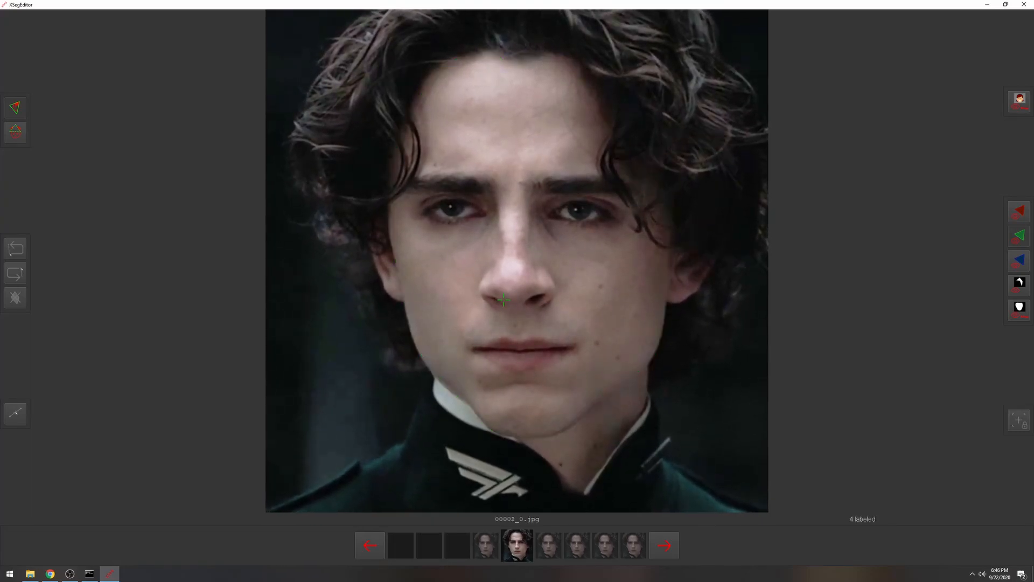
pyautogui.press('d')
pyautogui.press('d')
pyautogui.press('d')
pyautogui.press('d')
pyautogui.press('d')
pyautogui.press('d')
pyautogui.press('d')
pyautogui.press('d')
pyautogui.press('d')
pyautogui.press('d')
pyautogui.press('d')
pyautogui.press('d')
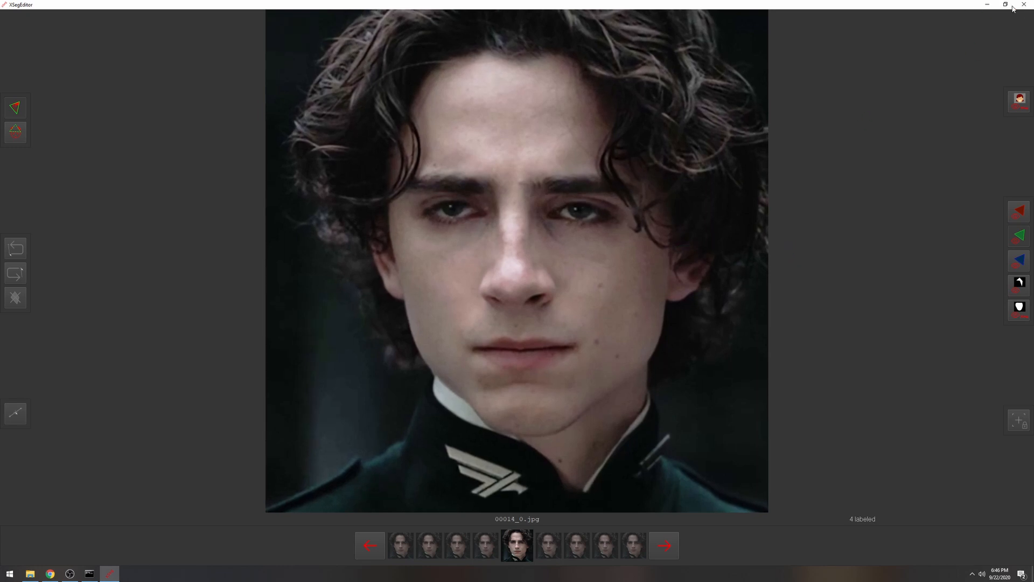
# - Close the destination mask editor and launch the source one with 5.XSeg) data_src mask - edit.bat
pyautogui.click(1030, 6)
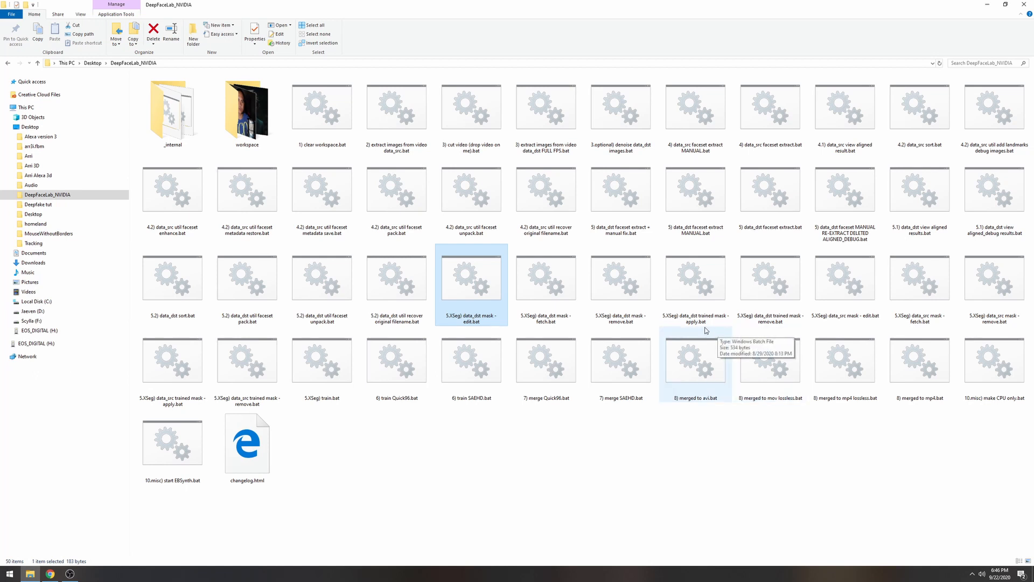
pyautogui.click(846, 283)
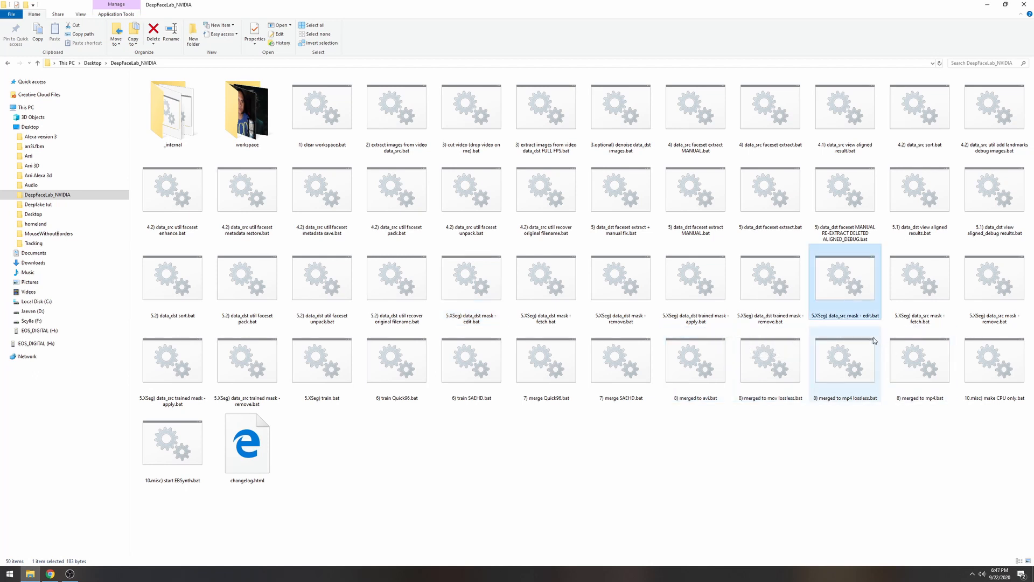
pyautogui.doubleClick(849, 286)
pyautogui.moveTo(364, 76); pyautogui.dragTo(604, 149)
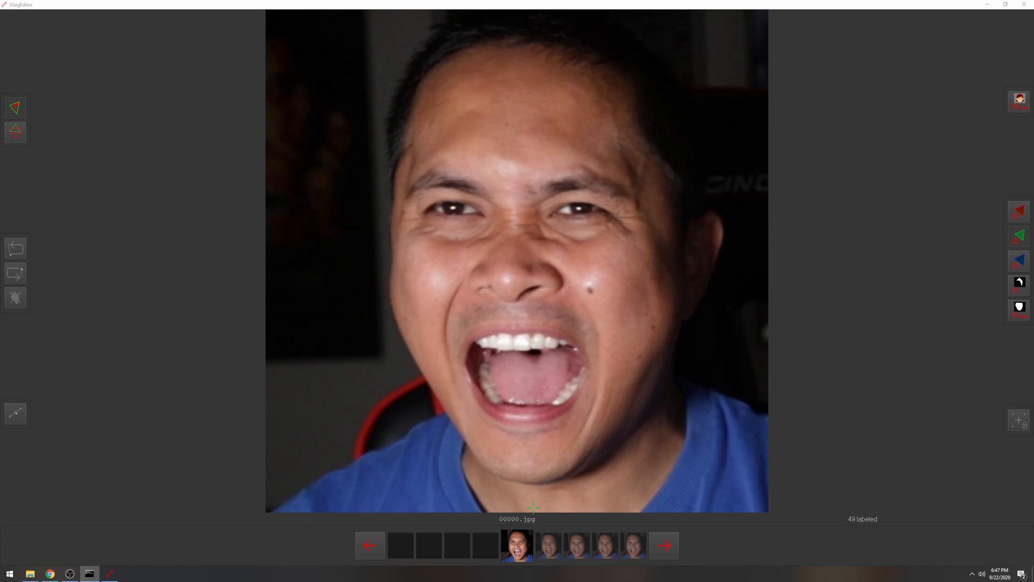
# - Outline the open-mouthed source face in 00000.jpg with a closed mask polygon along jaw, hairline and chin, leaving out the ear and neck
pyautogui.click(474, 453)
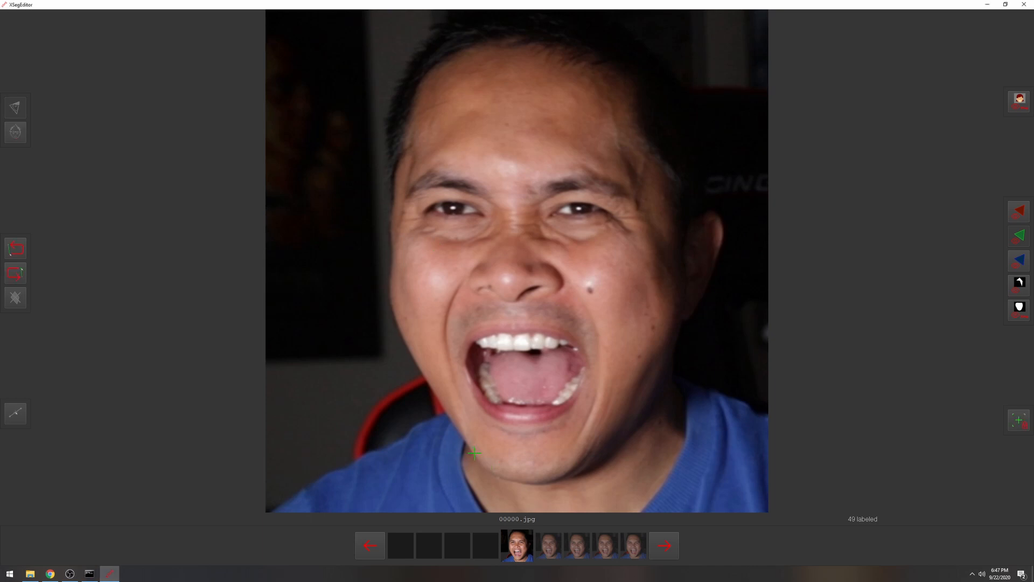
pyautogui.click(416, 360)
pyautogui.click(402, 161)
pyautogui.click(422, 84)
pyautogui.click(461, 63)
pyautogui.click(498, 47)
pyautogui.click(554, 61)
pyautogui.click(608, 78)
pyautogui.click(652, 133)
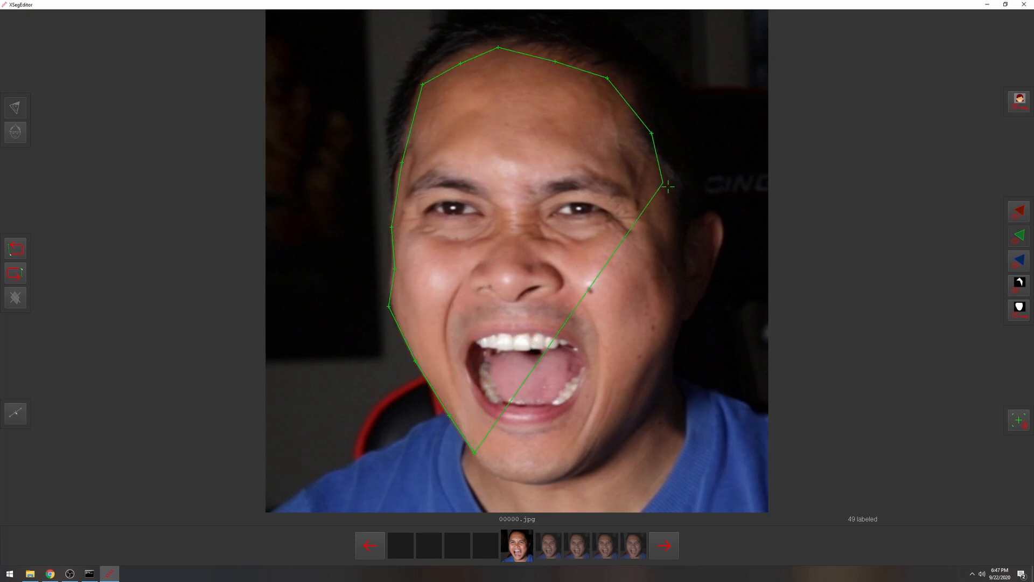
pyautogui.click(678, 188)
pyautogui.click(690, 250)
pyautogui.click(681, 329)
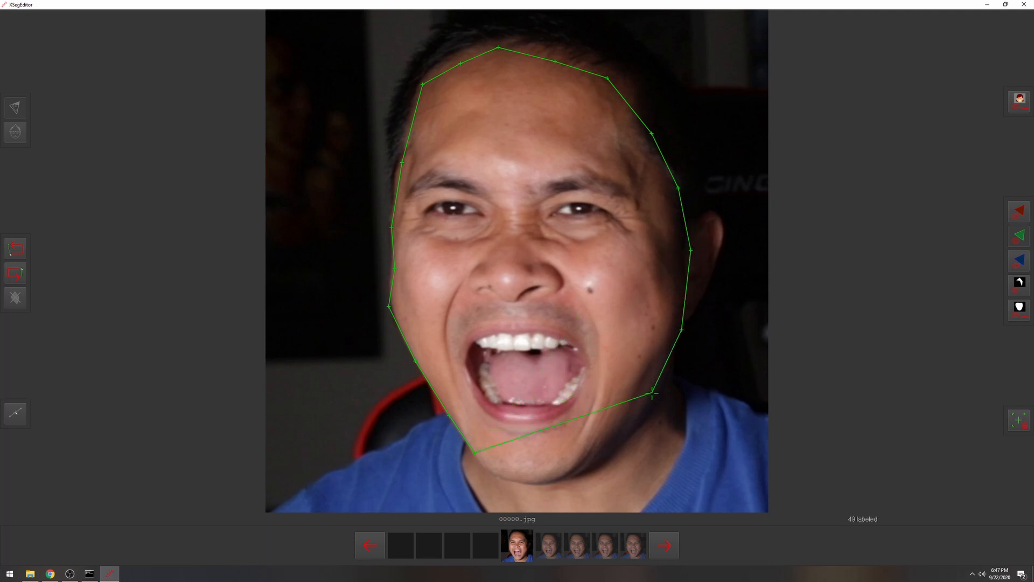
pyautogui.click(655, 400)
pyautogui.click(601, 461)
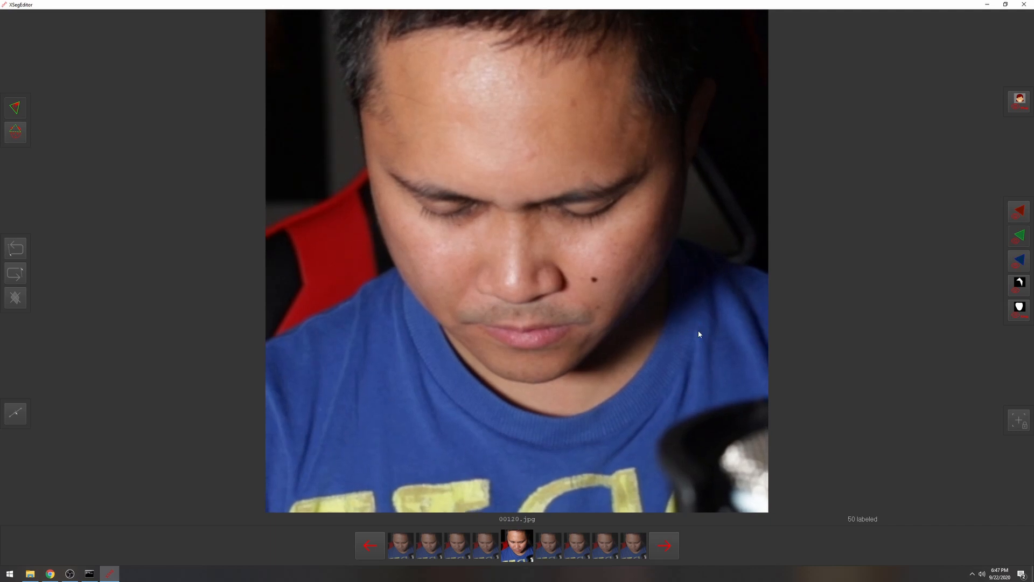
# - Look back and forth through the source faces around 00140.jpg for differing expressions to mask
pyautogui.press('d')
pyautogui.press('d')
pyautogui.press('d')
pyautogui.press('d')
pyautogui.press('d')
pyautogui.press('d')
pyautogui.press('d')
pyautogui.press('d')
pyautogui.press('d')
pyautogui.press('d')
pyautogui.press('d')
pyautogui.press('d')
pyautogui.press('d')
pyautogui.press('d')
pyautogui.press('d')
pyautogui.press('d')
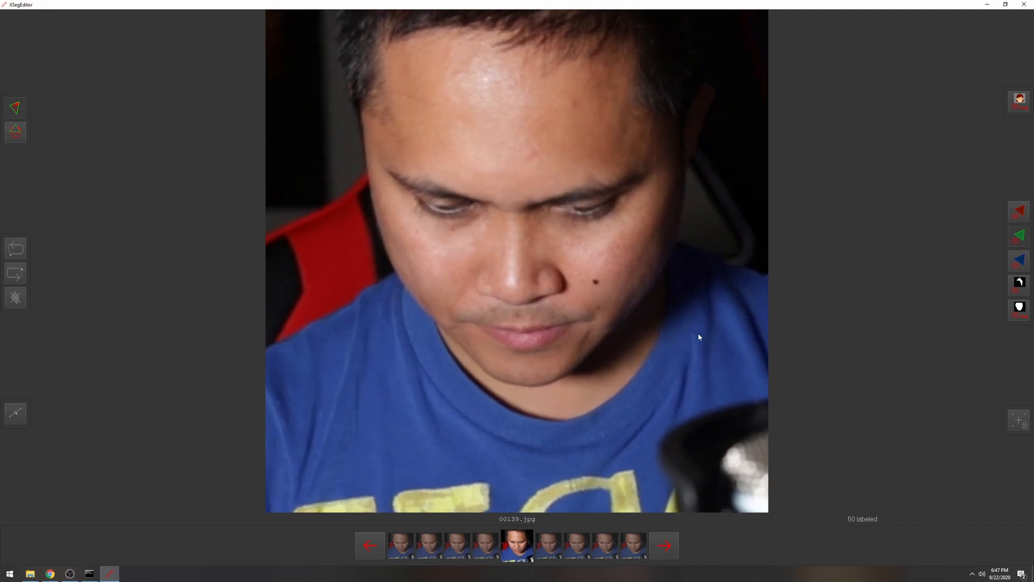
pyautogui.press('a')
pyautogui.press('a')
pyautogui.press('a')
pyautogui.press('a')
pyautogui.press('a')
pyautogui.press('a')
pyautogui.press('a')
pyautogui.press('a')
pyautogui.press('a')
pyautogui.press('a')
pyautogui.press('a')
pyautogui.press('a')
pyautogui.press('a')
pyautogui.press('a')
pyautogui.press('a')
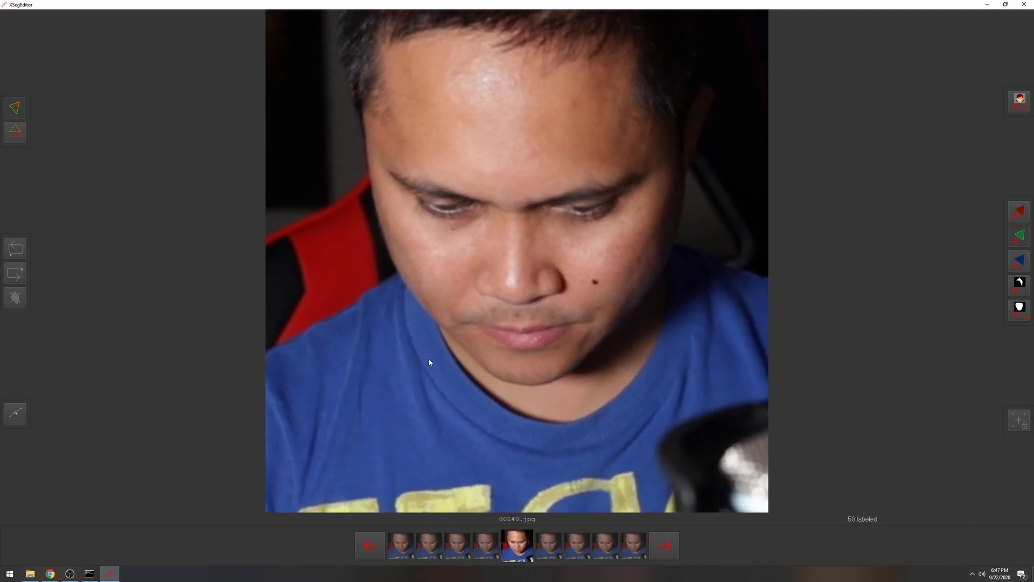
# - Look back through the source faces from 00140.jpg to the open-mouthed expression in 00045.jpg
pyautogui.press('a')
pyautogui.press('a')
pyautogui.press('a')
pyautogui.press('a')
pyautogui.press('a')
pyautogui.press('a')
pyautogui.press('a')
pyautogui.press('a')
pyautogui.press('a')
pyautogui.press('a')
pyautogui.press('a')
pyautogui.press('a')
pyautogui.press('a')
pyautogui.press('a')
pyautogui.press('a')
pyautogui.press('a')
pyautogui.press('a')
pyautogui.press('a')
pyautogui.press('a')
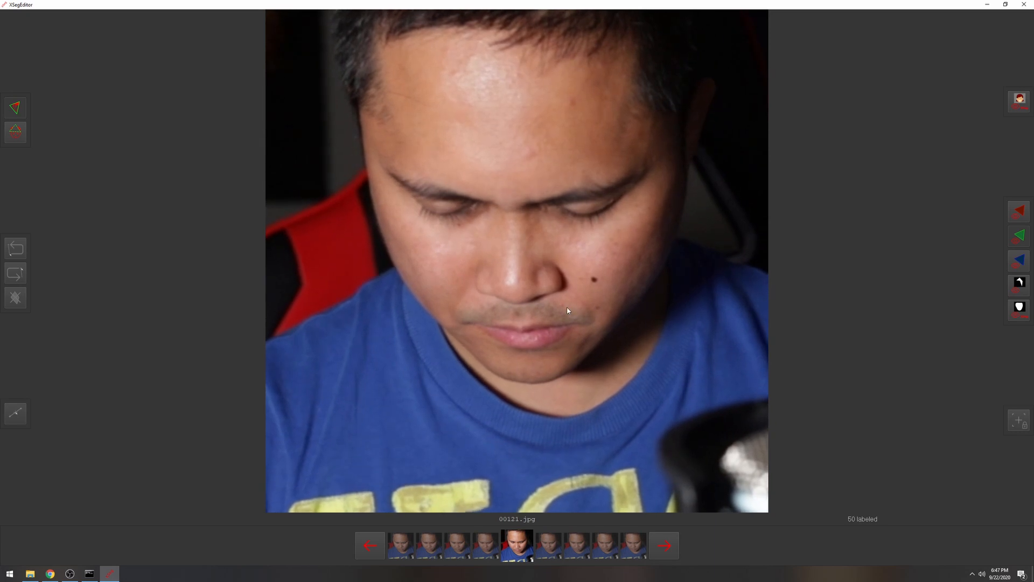
pyautogui.press('a')
pyautogui.press('a')
pyautogui.press('a')
pyautogui.press('a')
pyautogui.press('a')
pyautogui.press('a')
pyautogui.press('a')
pyautogui.press('a')
pyautogui.press('a')
pyautogui.press('a')
pyautogui.press('a')
pyautogui.press('a')
pyautogui.press('a')
pyautogui.press('a')
pyautogui.press('a')
pyautogui.press('a')
pyautogui.press('a')
pyautogui.press('a')
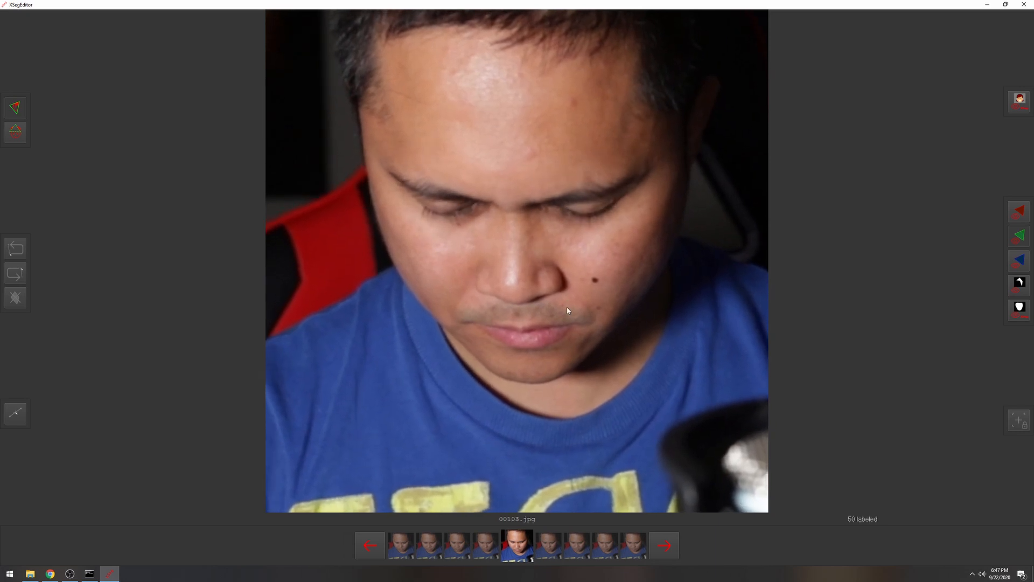
pyautogui.press('a')
pyautogui.press('a')
pyautogui.press('a')
pyautogui.press('a')
pyautogui.press('a')
pyautogui.press('a')
pyautogui.press('a')
pyautogui.press('a')
pyautogui.press('a')
pyautogui.press('a')
pyautogui.press('a')
pyautogui.press('a')
pyautogui.press('a')
pyautogui.press('a')
pyautogui.press('a')
pyautogui.press('a')
pyautogui.press('a')
pyautogui.press('a')
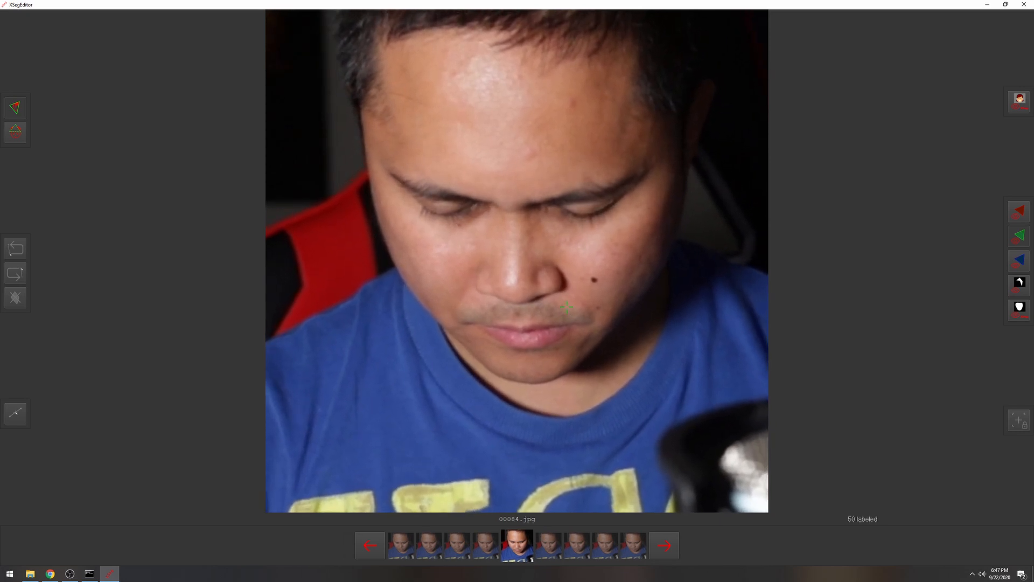
pyautogui.press('a')
pyautogui.press('a')
pyautogui.press('a')
pyautogui.press('a')
pyautogui.press('a')
pyautogui.press('a')
pyautogui.press('a')
pyautogui.press('a')
pyautogui.press('a')
pyautogui.press('a')
pyautogui.press('a')
pyautogui.press('a')
pyautogui.press('a')
pyautogui.press('a')
pyautogui.press('a')
pyautogui.press('a')
pyautogui.press('a')
pyautogui.press('a')
pyautogui.press('a')
pyautogui.press('a')
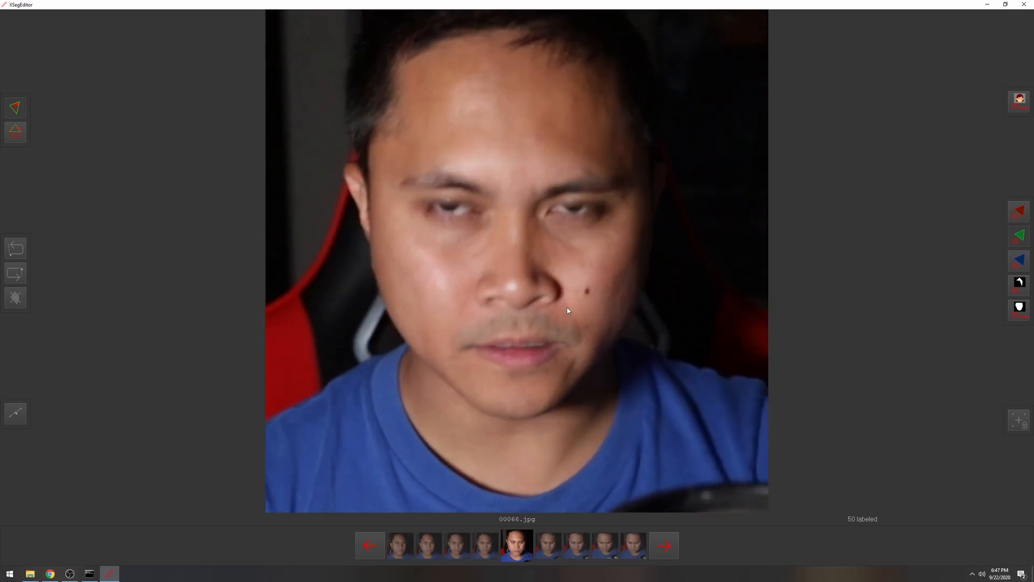
pyautogui.press('a')
pyautogui.press('a')
pyautogui.press('a')
pyautogui.press('a')
pyautogui.press('a')
pyautogui.press('a')
pyautogui.press('a')
pyautogui.press('a')
pyautogui.press('a')
pyautogui.press('a')
pyautogui.press('a')
pyautogui.press('a')
pyautogui.press('a')
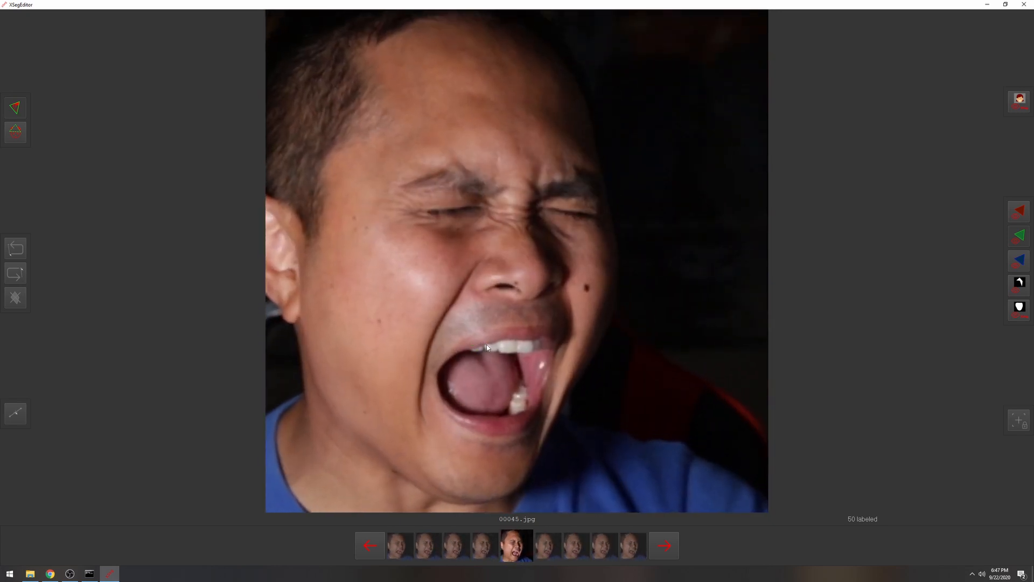
# - Close the source mask editor and run 5.XSeg) train.bat on GPU 0 with face type wf and batch size 4
pyautogui.click(1025, 5)
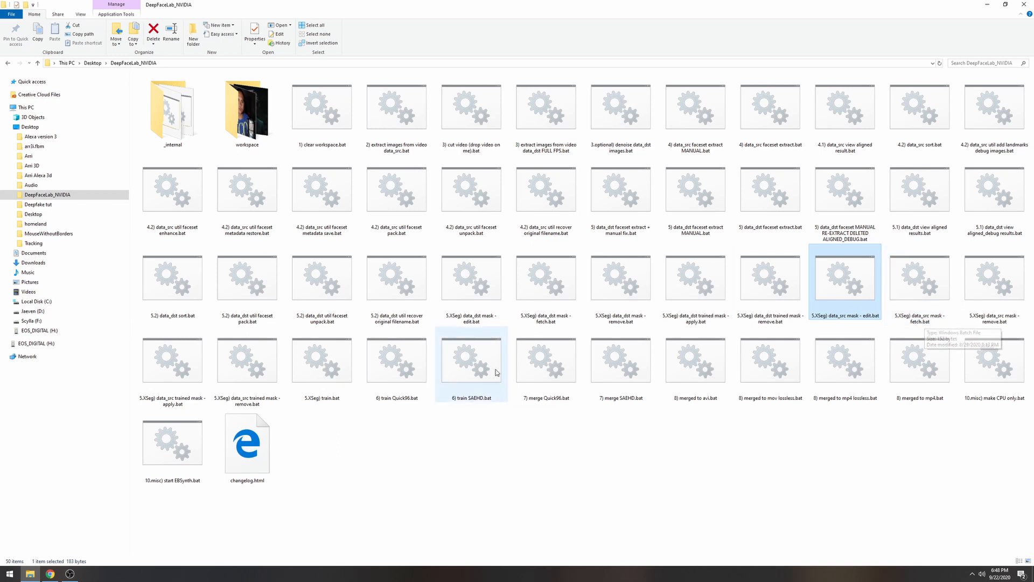
pyautogui.click(336, 376)
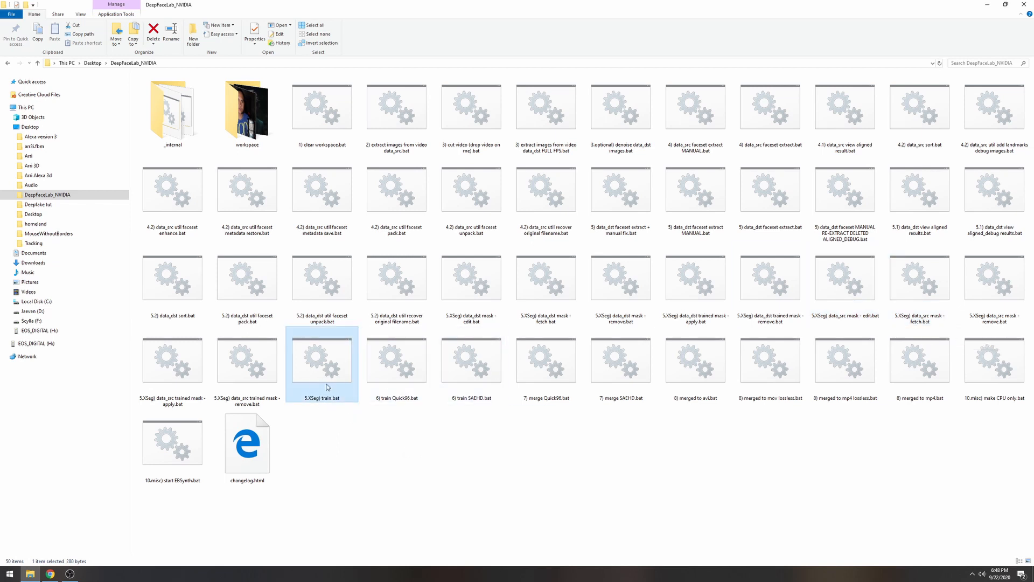
pyautogui.doubleClick(317, 366)
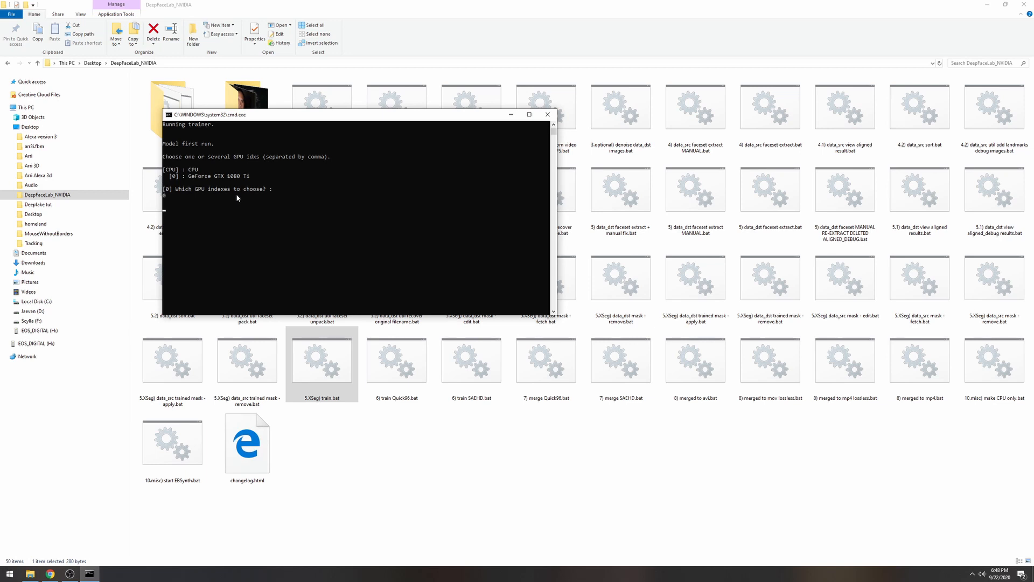
pyautogui.press('Return')
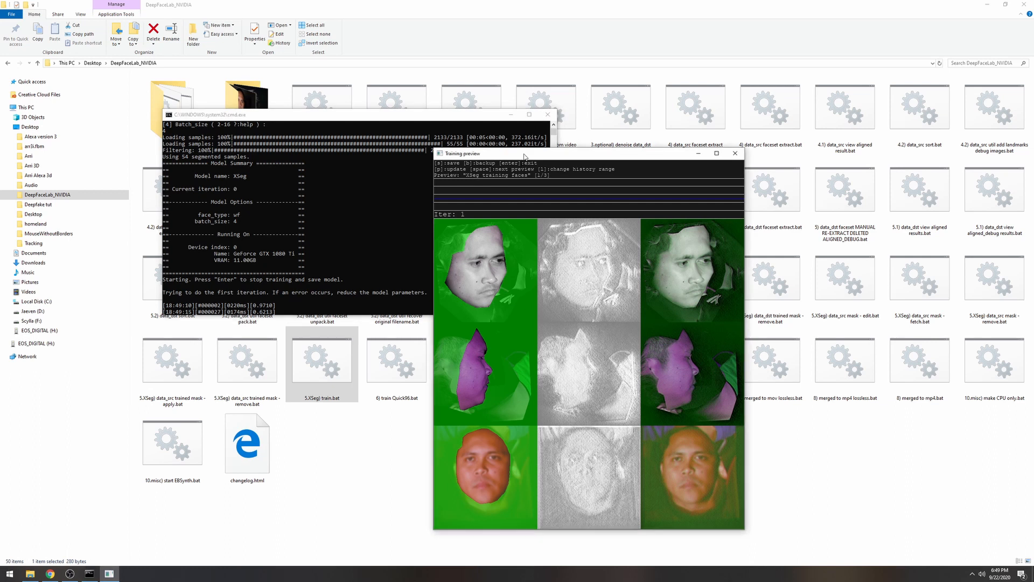
# - Arrange the training preview and the console window side by side so that neither covers the other
pyautogui.moveTo(453, 153); pyautogui.dragTo(537, 149)
pyautogui.moveTo(486, 118); pyautogui.dragTo(427, 152)
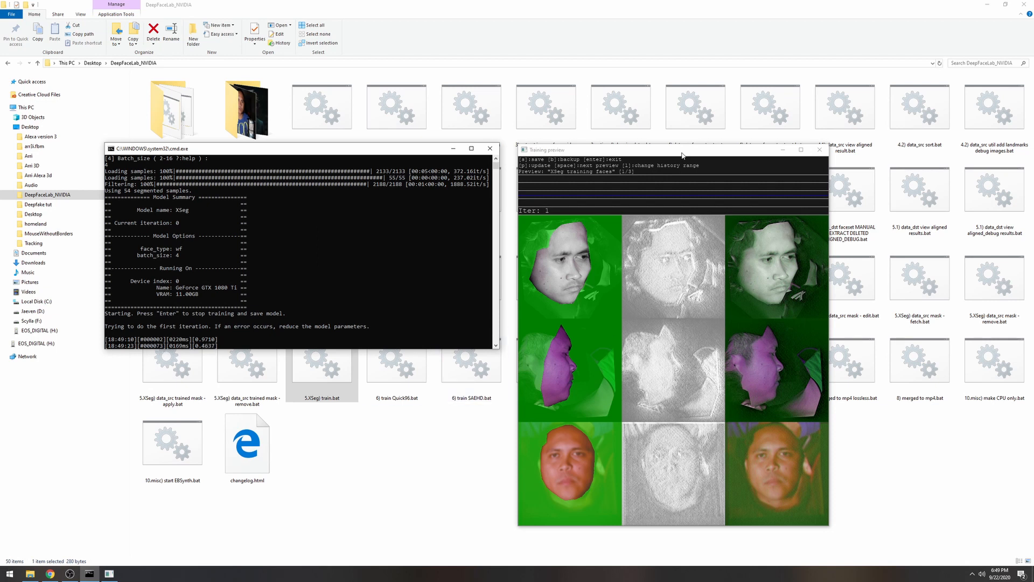
pyautogui.click(512, 240)
pyautogui.moveTo(568, 149); pyautogui.dragTo(580, 123)
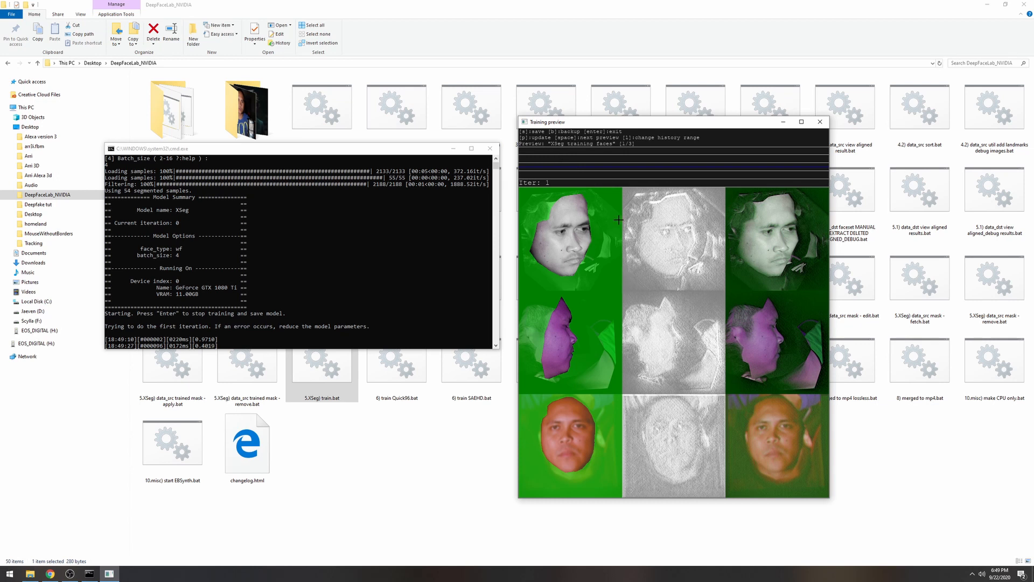
# - Update the XSeg training preview twice to check the masks, and stop the training with the model saved
pyautogui.press('p')
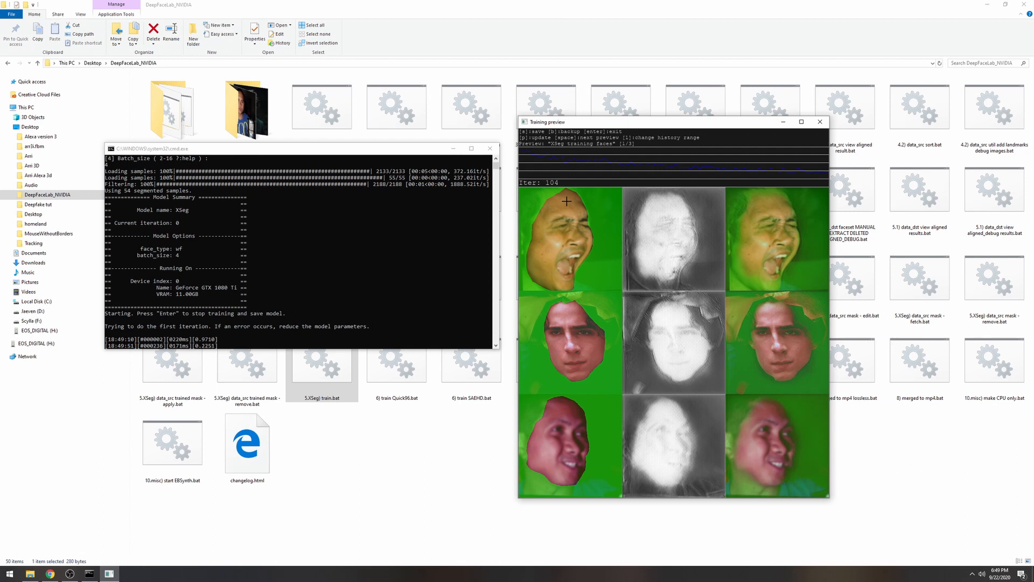
pyautogui.press('p')
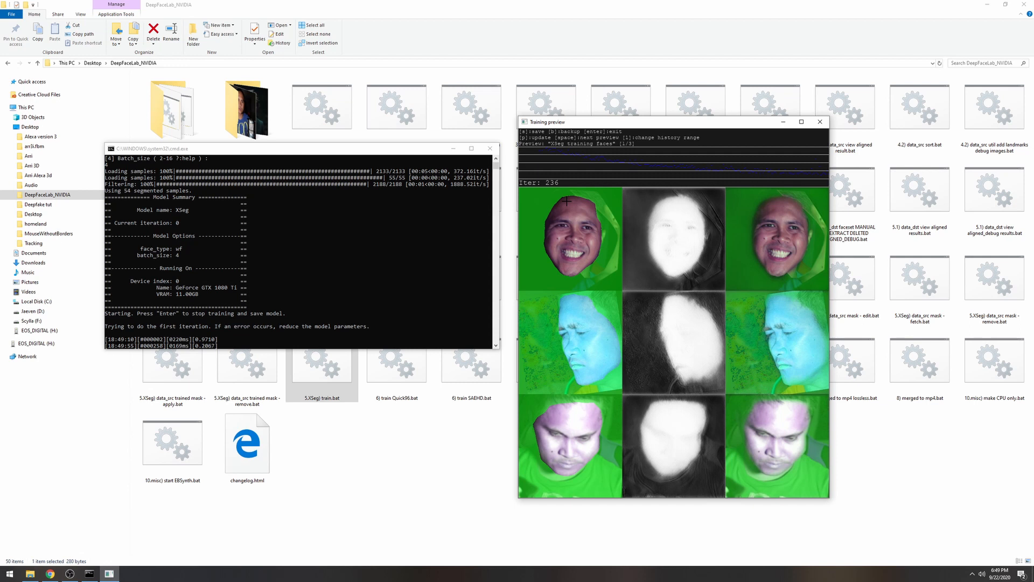
pyautogui.press('Return')
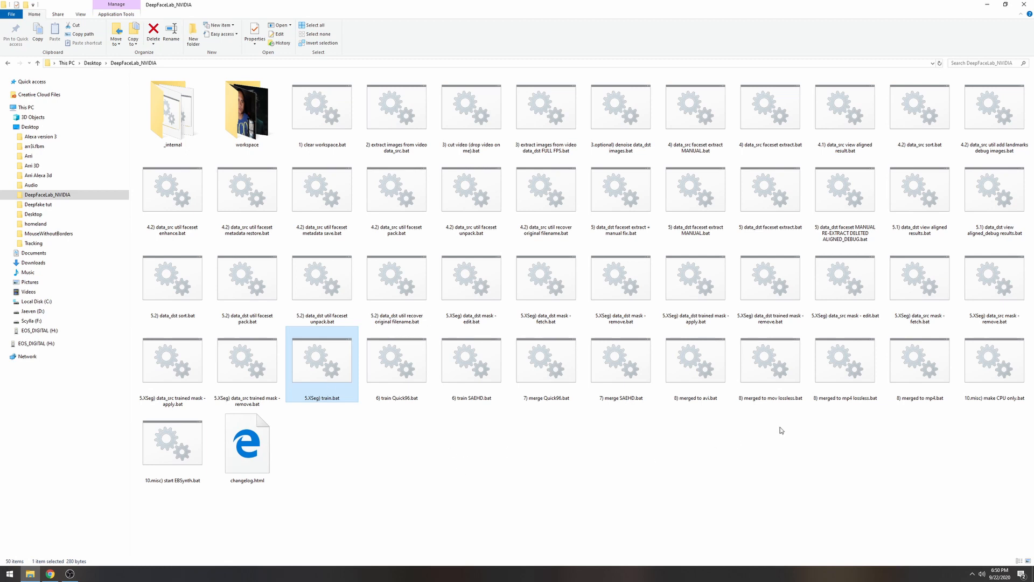
# - Apply the trained XSeg masks to the destination and source faces with the data_dst and data_src trained mask - apply.bat scripts
pyautogui.doubleClick(699, 302)
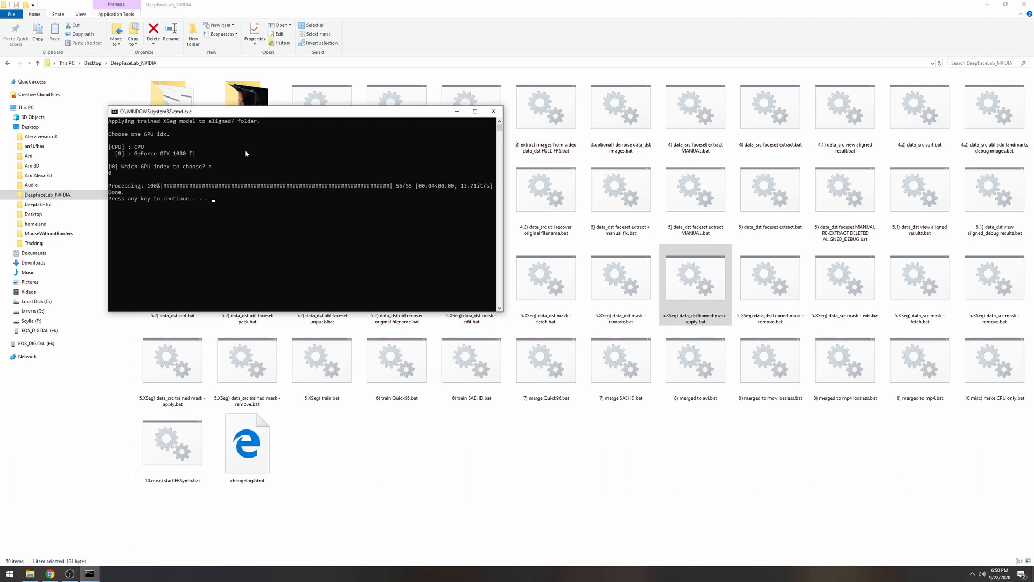
pyautogui.press('Return')
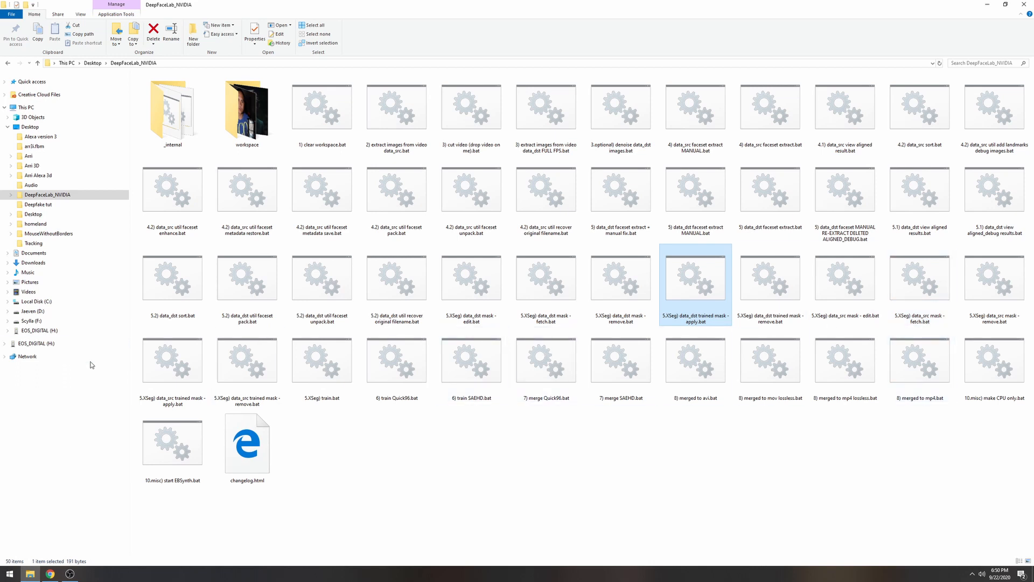
pyautogui.doubleClick(186, 377)
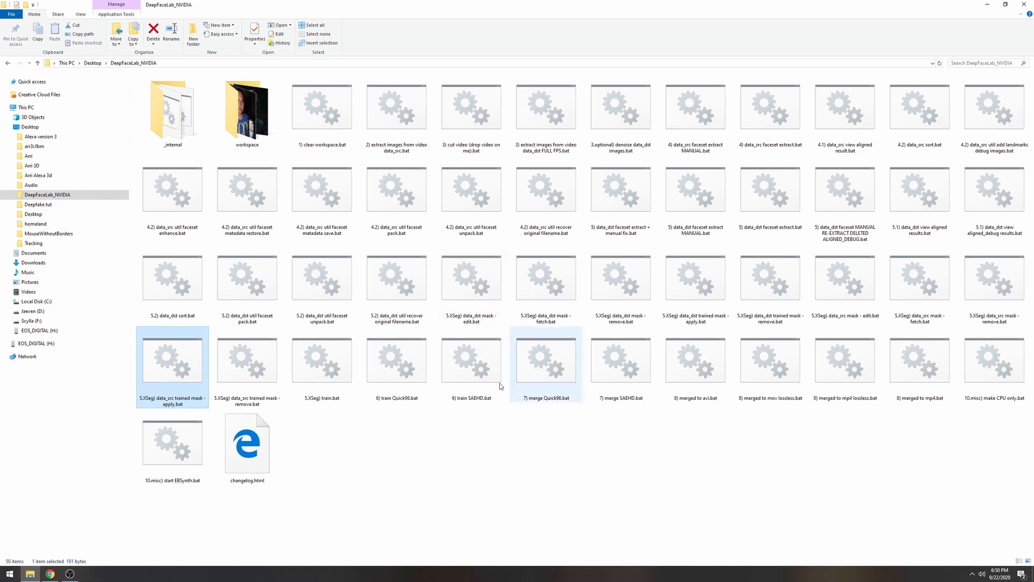
# - Reopen the destination faces with 5.XSeg) data_dst mask - edit.bat and show the applied XSeg mask as an overlay
pyautogui.doubleClick(482, 308)
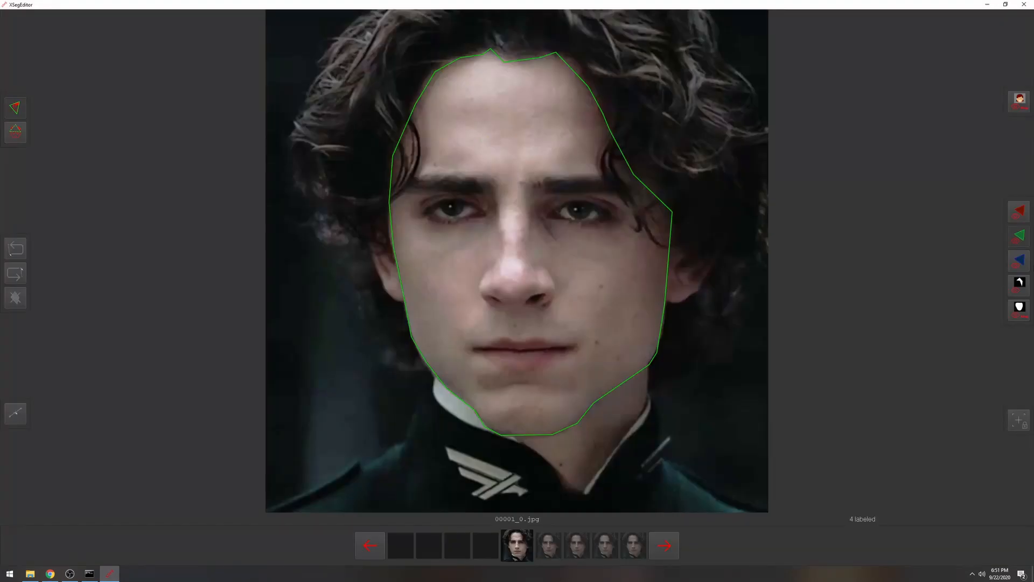
pyautogui.click(1019, 308)
# - Examine the applied masks across the destination faces up to 00050_0.jpg for holes, stray spots and rough edges
pyautogui.press('d')
pyautogui.press('d')
pyautogui.press('d')
pyautogui.press('d')
pyautogui.press('d')
pyautogui.press('d')
pyautogui.press('d')
pyautogui.press('d')
pyautogui.press('d')
pyautogui.press('d')
pyautogui.press('d')
pyautogui.press('d')
pyautogui.press('d')
pyautogui.press('d')
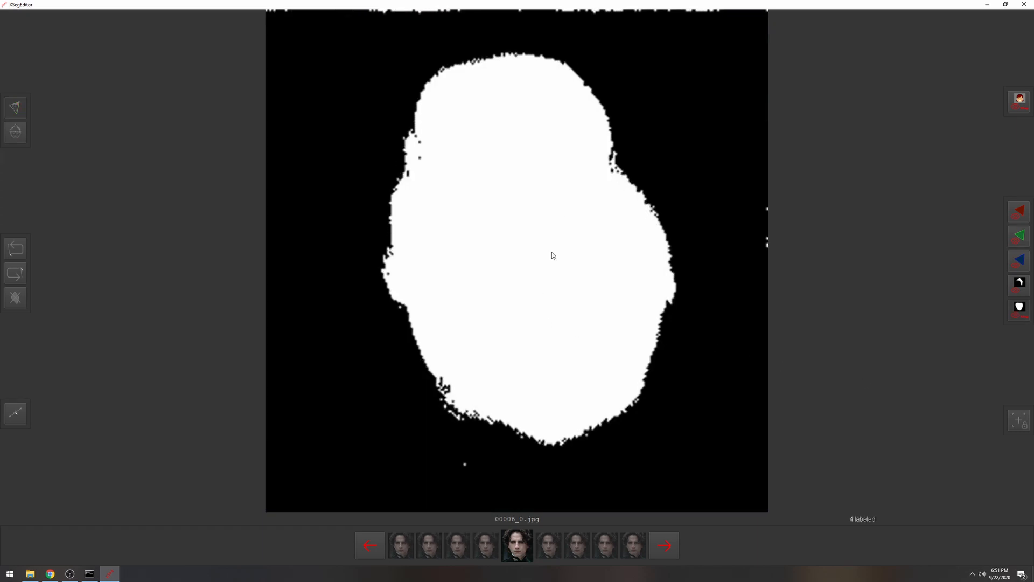
pyautogui.press('d')
pyautogui.press('d')
pyautogui.press('d')
pyautogui.press('d')
pyautogui.press('d')
pyautogui.press('d')
pyautogui.press('d')
pyautogui.press('d')
pyautogui.press('d')
pyautogui.press('d')
pyautogui.press('d')
pyautogui.press('d')
pyautogui.press('d')
pyautogui.press('d')
pyautogui.press('d')
pyautogui.press('d')
pyautogui.press('d')
pyautogui.press('d')
pyautogui.press('d')
pyautogui.press('d')
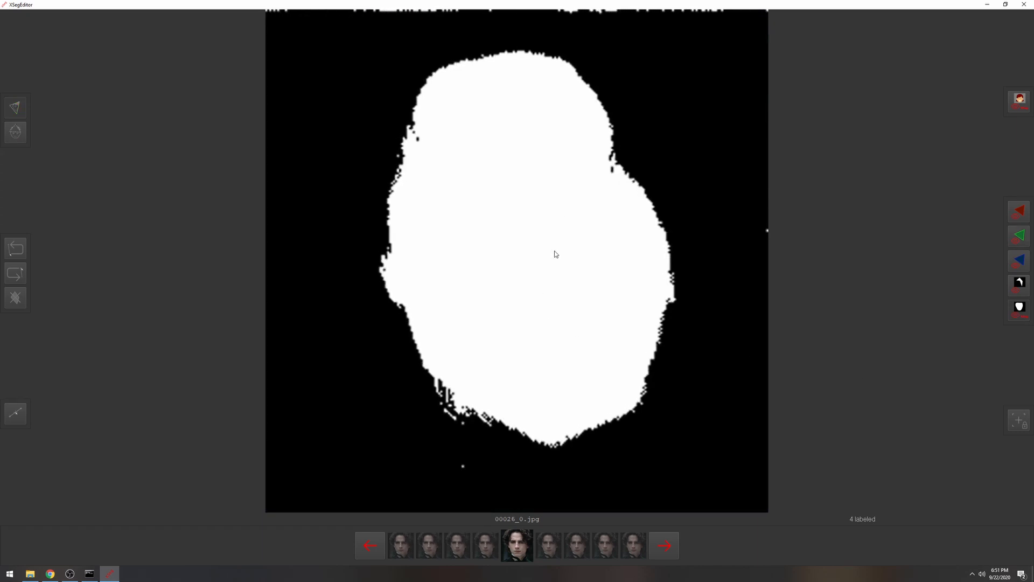
pyautogui.press('d')
pyautogui.press('d')
pyautogui.press('d')
pyautogui.press('d')
pyautogui.press('d')
pyautogui.press('d')
pyautogui.press('d')
pyautogui.press('d')
pyautogui.press('d')
pyautogui.press('d')
pyautogui.press('d')
pyautogui.press('d')
pyautogui.press('d')
pyautogui.press('d')
pyautogui.press('d')
pyautogui.press('d')
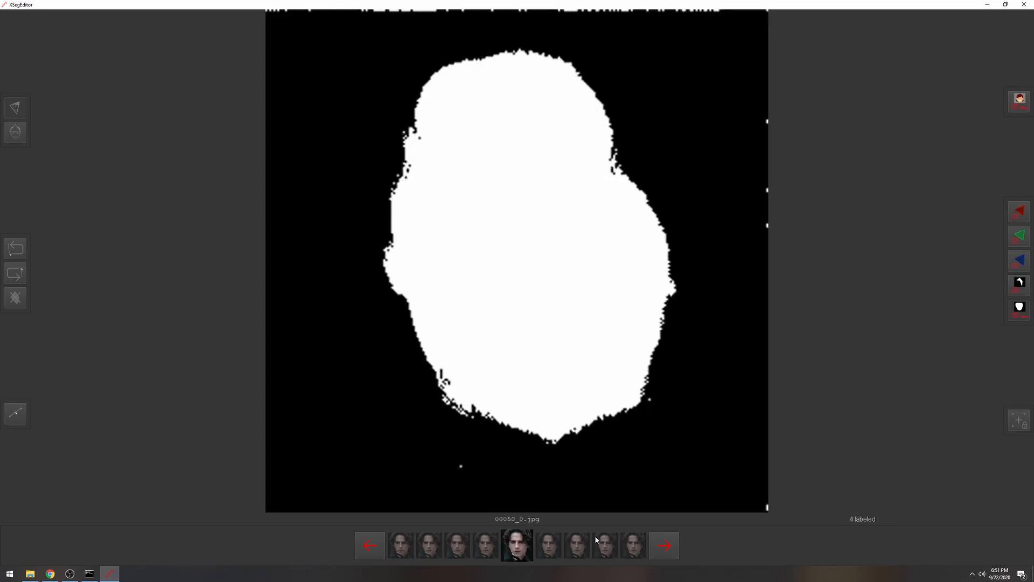
# - Examine the applied masks backwards through the destination faces to 00001_0.jpg, checking for stray spots, holes and rough edges
pyautogui.press('a')
pyautogui.press('a')
pyautogui.press('a')
pyautogui.press('a')
pyautogui.press('a')
pyautogui.press('a')
pyautogui.press('a')
pyautogui.press('a')
pyautogui.press('a')
pyautogui.press('a')
pyautogui.press('a')
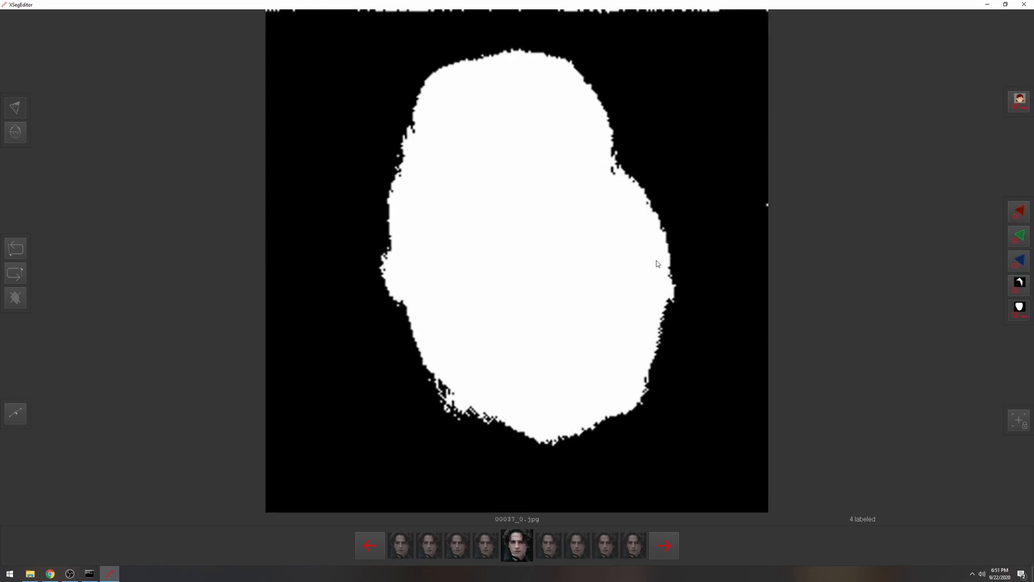
pyautogui.press('a')
pyautogui.press('a')
pyautogui.press('a')
pyautogui.press('a')
pyautogui.press('a')
pyautogui.press('a')
pyautogui.press('a')
pyautogui.press('a')
pyautogui.press('a')
pyautogui.press('a')
pyautogui.press('a')
pyautogui.press('a')
pyautogui.press('a')
pyautogui.press('a')
pyautogui.press('a')
pyautogui.press('a')
pyautogui.press('a')
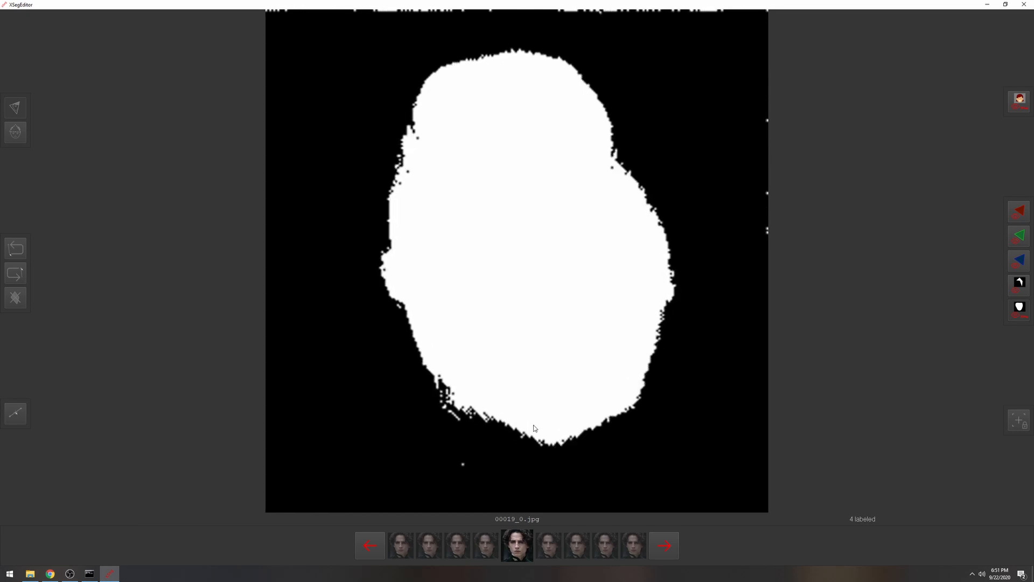
pyautogui.press('d')
pyautogui.press('d')
pyautogui.press('d')
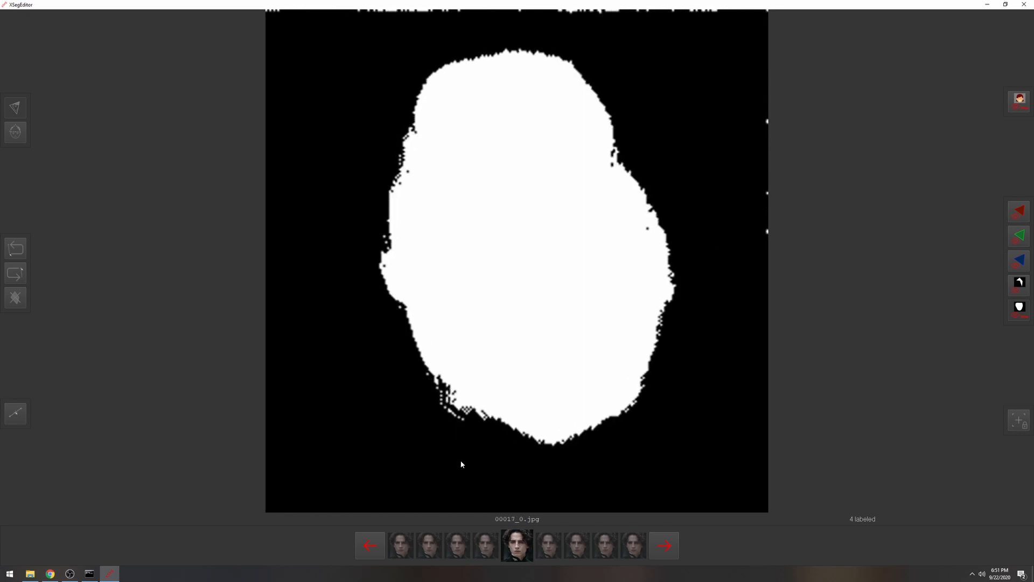
pyautogui.press('a')
pyautogui.press('a')
pyautogui.press('a')
pyautogui.press('a')
pyautogui.press('a')
pyautogui.press('a')
pyautogui.press('a')
pyautogui.press('a')
pyautogui.press('a')
pyautogui.press('a')
pyautogui.press('a')
pyautogui.press('a')
pyautogui.press('a')
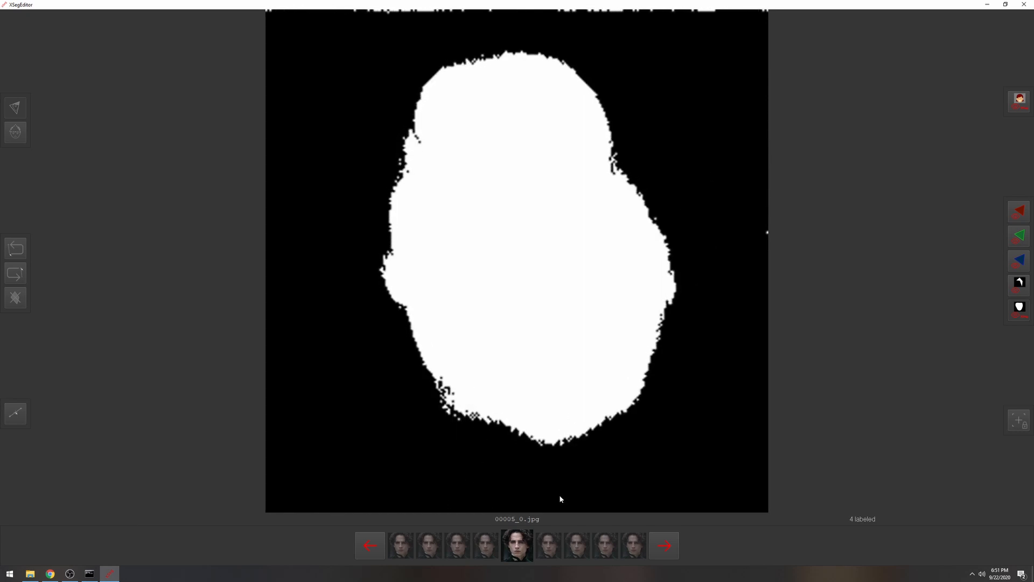
pyautogui.press('a')
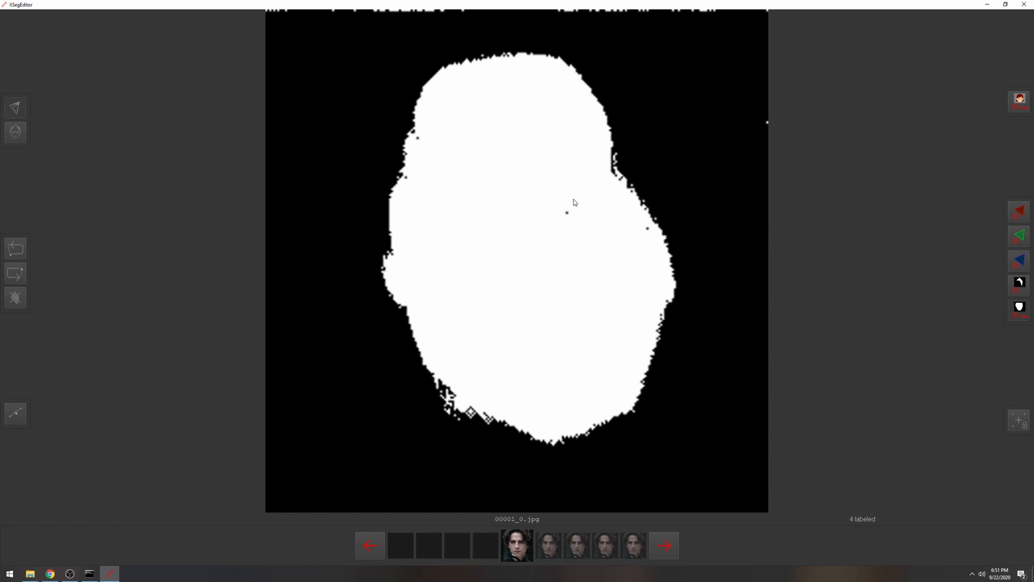
# - Recheck the applied masks forwards from the first destination face to 00024_0.jpg
pyautogui.press('d')
pyautogui.press('d')
pyautogui.press('d')
pyautogui.press('d')
pyautogui.press('d')
pyautogui.press('d')
pyautogui.press('d')
pyautogui.press('d')
pyautogui.press('d')
pyautogui.press('d')
pyautogui.press('d')
pyautogui.press('d')
pyautogui.press('d')
pyautogui.press('d')
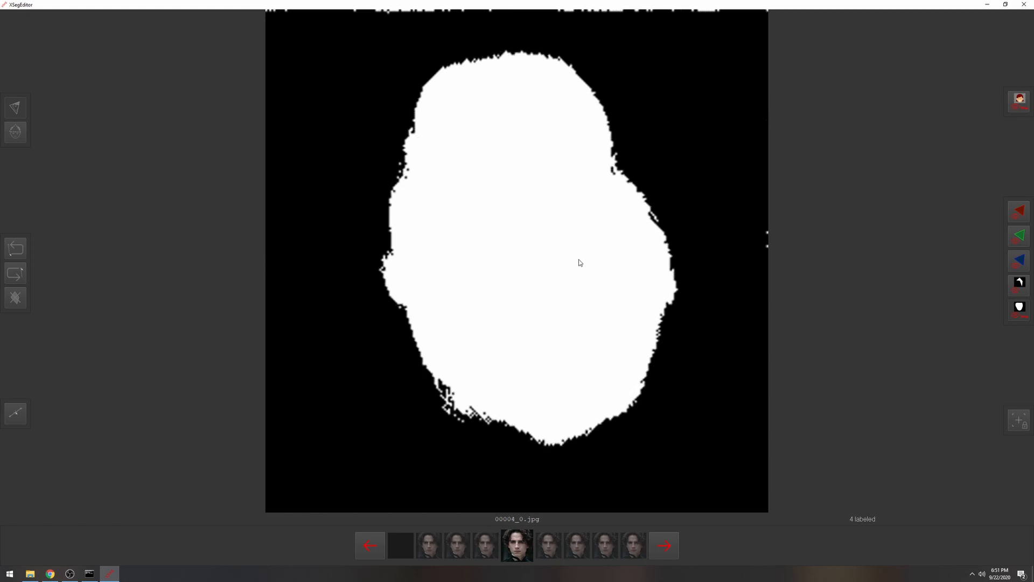
pyautogui.press('d')
pyautogui.press('d')
pyautogui.press('d')
pyautogui.press('d')
pyautogui.press('d')
pyautogui.press('d')
pyautogui.press('d')
pyautogui.press('d')
pyautogui.press('d')
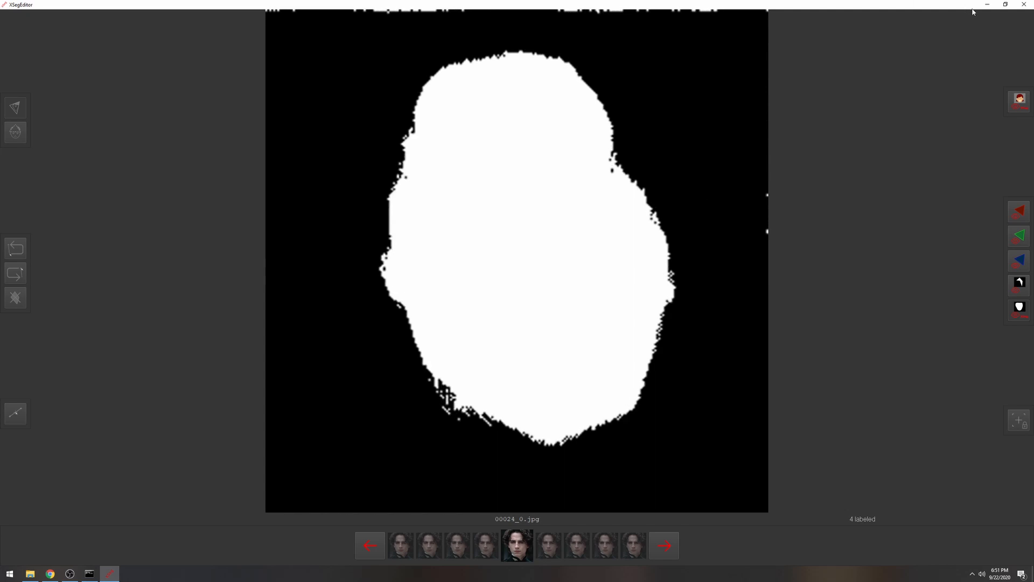
# - Close the destination mask editor, open the source faces with 5.XSeg) data_src mask - edit.bat and show the applied XSeg mask
pyautogui.click(1023, 5)
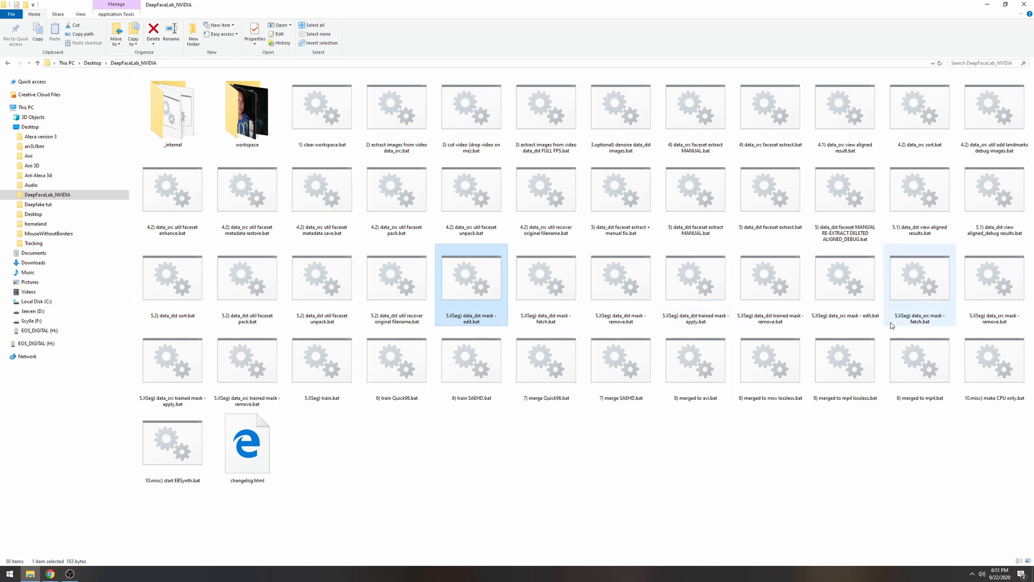
pyautogui.doubleClick(859, 322)
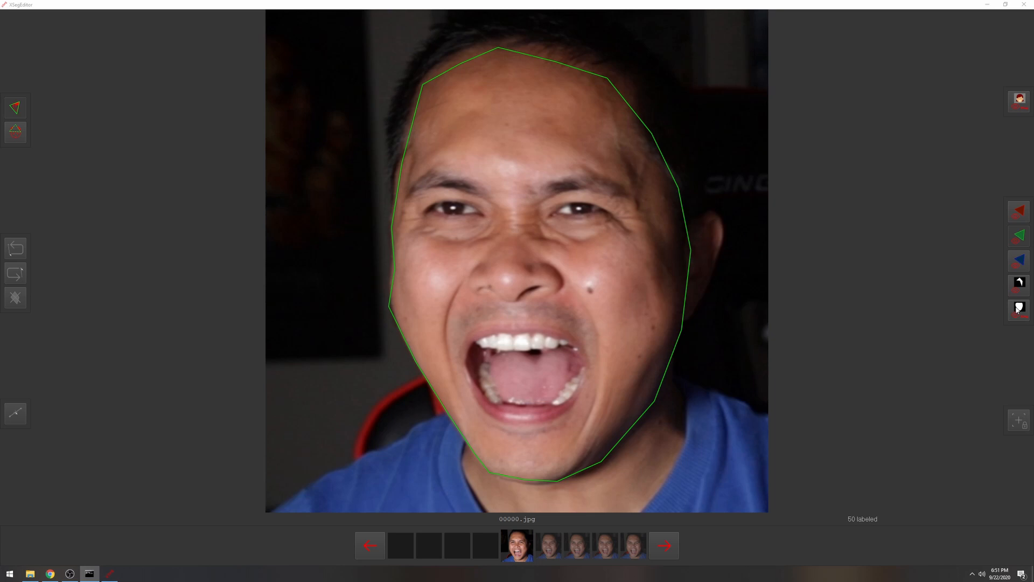
pyautogui.click(1018, 308)
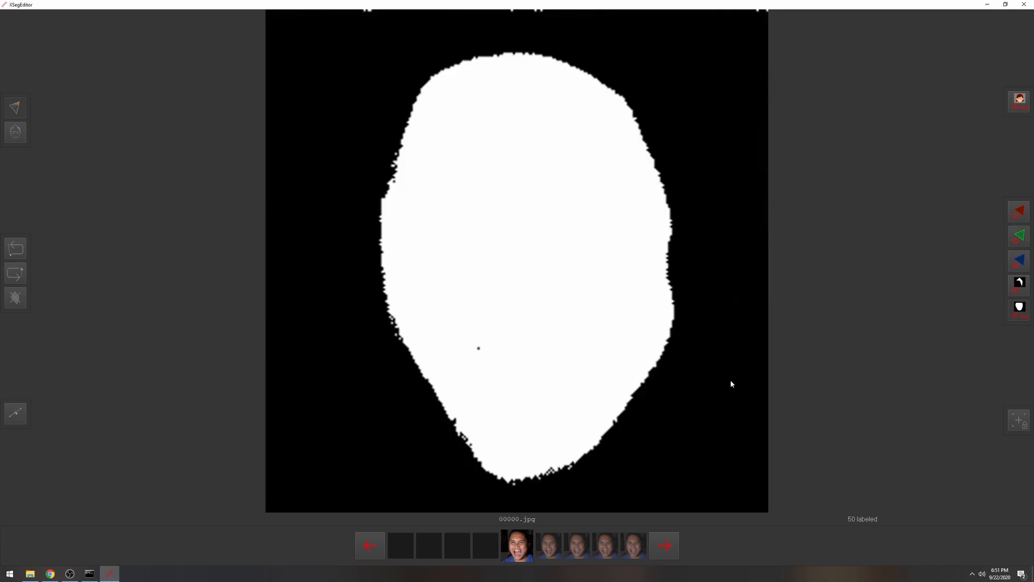
# - Examine the applied masks across the source faces from 00000.jpg to 00039.jpg for holes and rough edges
pyautogui.press('d')
pyautogui.press('d')
pyautogui.press('d')
pyautogui.press('d')
pyautogui.press('d')
pyautogui.press('d')
pyautogui.press('d')
pyautogui.press('d')
pyautogui.press('d')
pyautogui.press('d')
pyautogui.press('d')
pyautogui.press('d')
pyautogui.press('d')
pyautogui.press('d')
pyautogui.press('d')
pyautogui.press('d')
pyautogui.press('d')
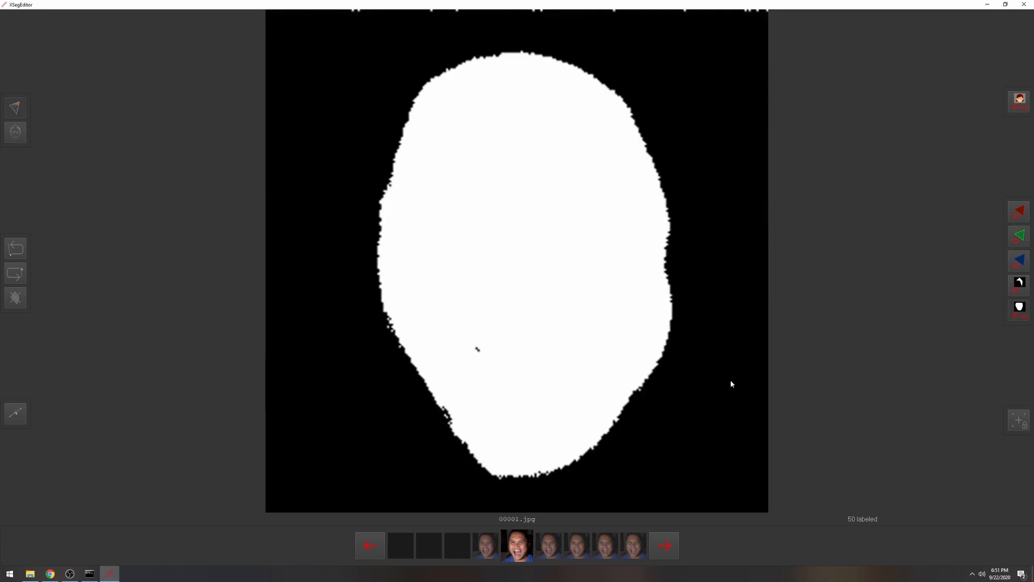
pyautogui.press('d')
pyautogui.press('d')
pyautogui.press('d')
pyautogui.press('d')
pyautogui.press('d')
pyautogui.press('d')
pyautogui.press('d')
pyautogui.press('d')
pyautogui.press('d')
pyautogui.press('d')
pyautogui.press('d')
pyautogui.press('d')
pyautogui.press('d')
pyautogui.press('d')
pyautogui.press('d')
pyautogui.press('d')
pyautogui.press('d')
pyautogui.press('d')
pyautogui.press('d')
pyautogui.press('d')
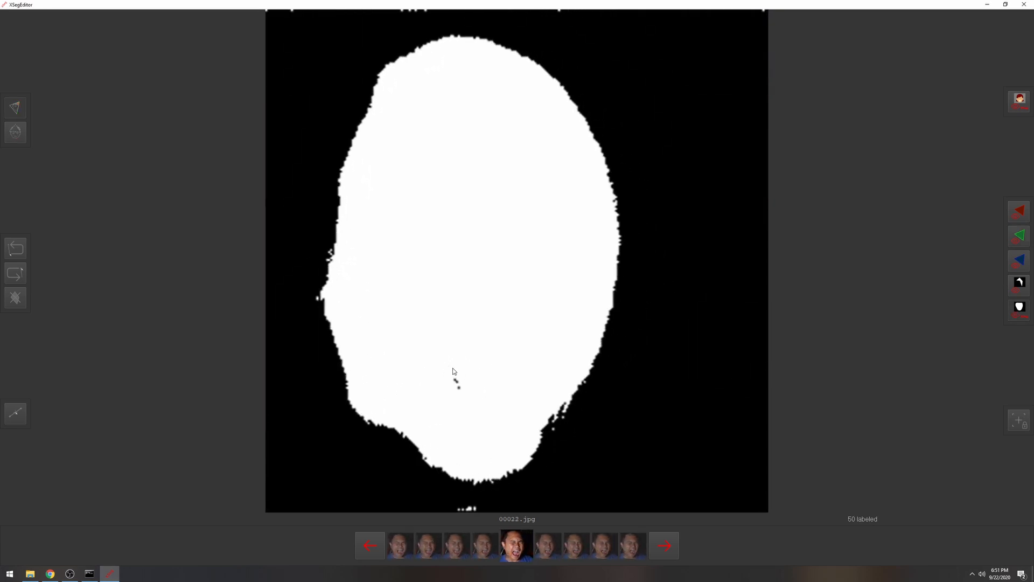
pyautogui.press('d')
pyautogui.press('d')
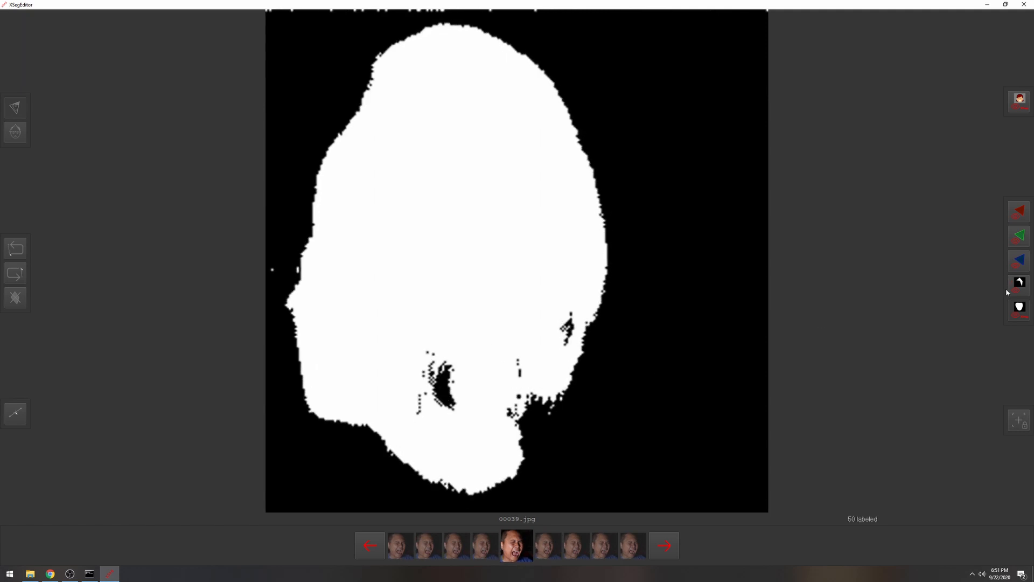
# - Compare the applied mask of source face 00039.jpg with the underlying photo, and show the XSeg mask again
pyautogui.click(1024, 228)
pyautogui.click(1022, 306)
pyautogui.click(1022, 236)
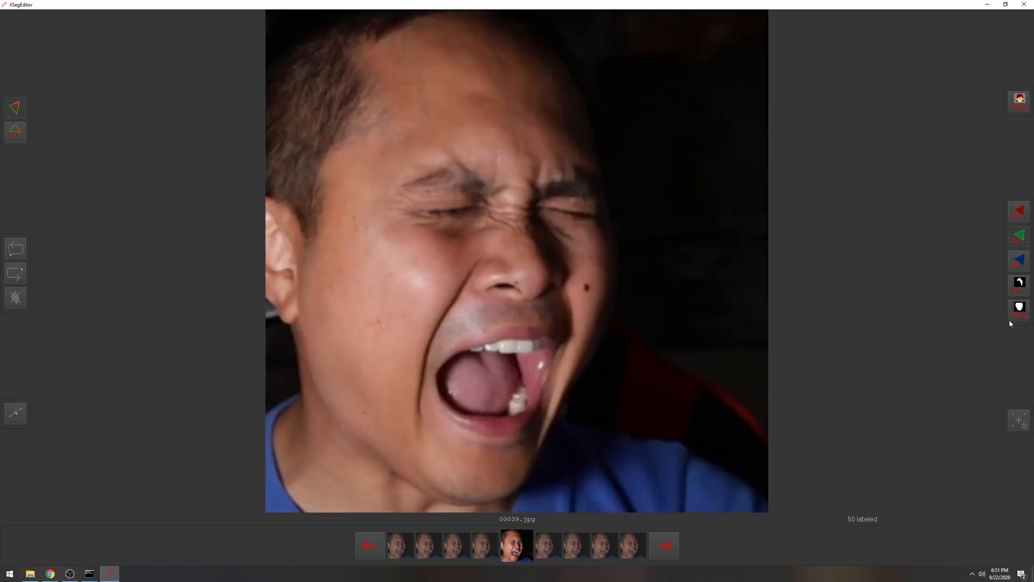
pyautogui.click(1020, 307)
# - Examine the applied masks of the source faces after 00039.jpg up to 00073.jpg, checking the mouth areas and face outlines
pyautogui.press('d')
pyautogui.press('d')
pyautogui.press('d')
pyautogui.press('d')
pyautogui.press('d')
pyautogui.press('d')
pyautogui.press('d')
pyautogui.press('d')
pyautogui.press('d')
pyautogui.press('d')
pyautogui.press('d')
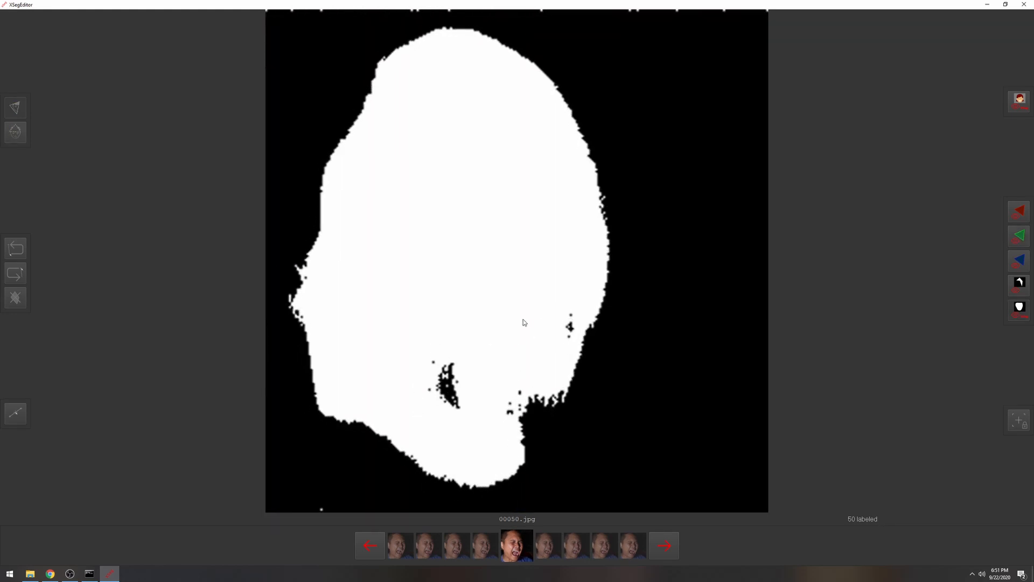
pyautogui.press('d')
pyautogui.press('d')
pyautogui.press('d')
pyautogui.press('d')
pyautogui.press('d')
pyautogui.press('d')
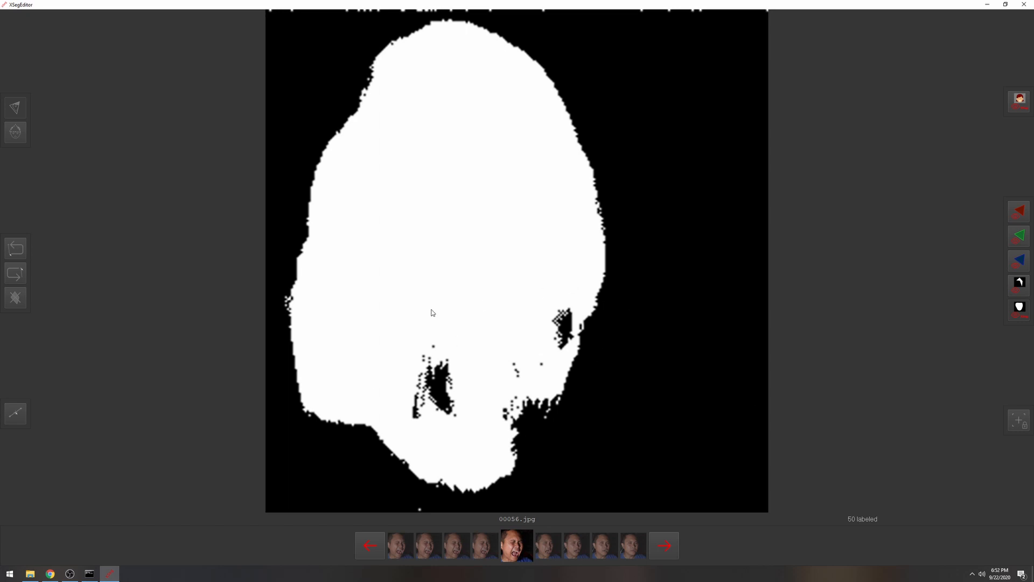
pyautogui.press('d')
pyautogui.press('d')
pyautogui.press('d')
pyautogui.press('d')
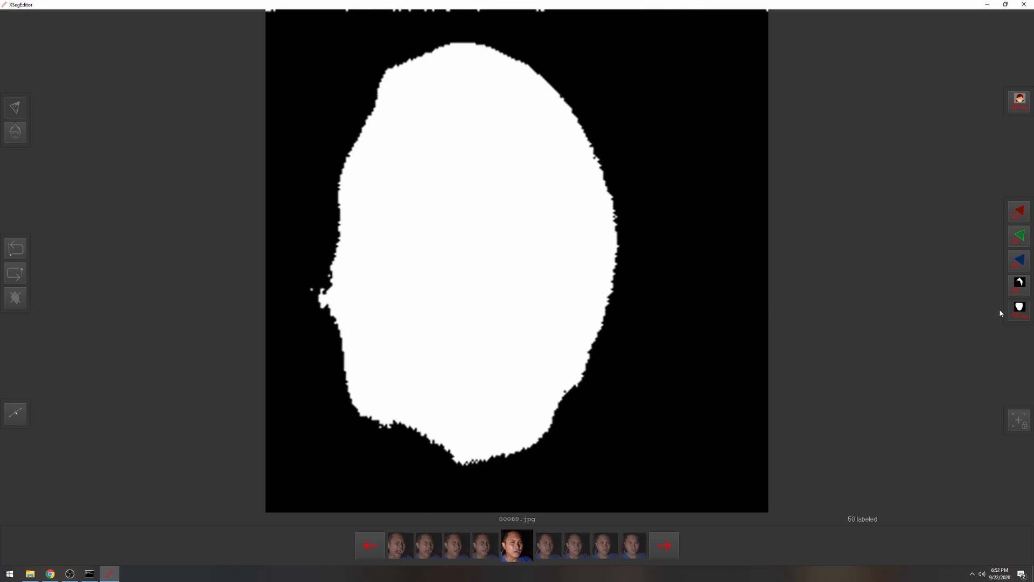
pyautogui.press('d')
pyautogui.press('d')
pyautogui.press('d')
pyautogui.press('d')
pyautogui.press('d')
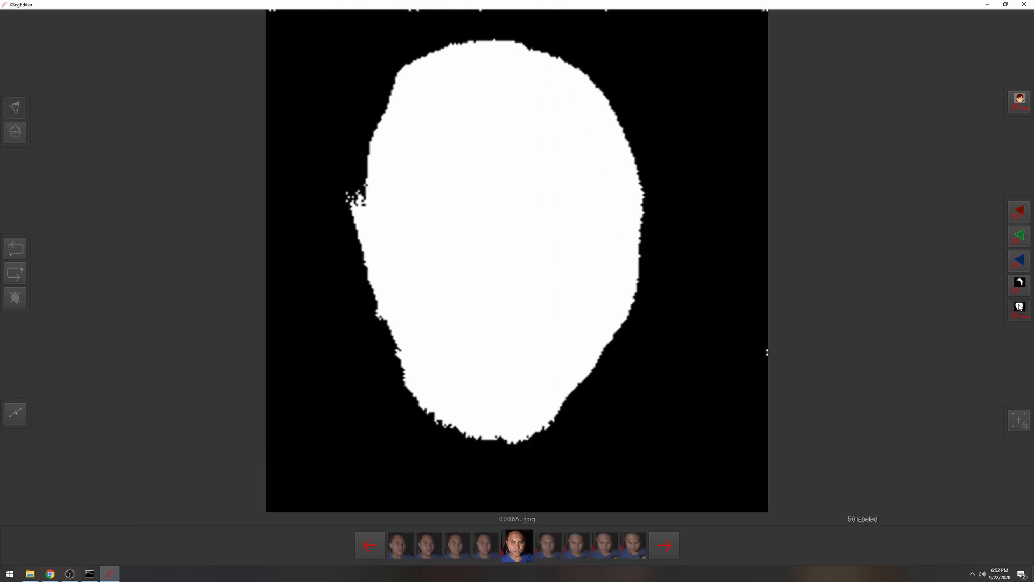
pyautogui.press('d')
pyautogui.press('d')
pyautogui.press('d')
pyautogui.press('d')
pyautogui.press('d')
pyautogui.press('d')
pyautogui.press('d')
pyautogui.press('d')
pyautogui.press('d')
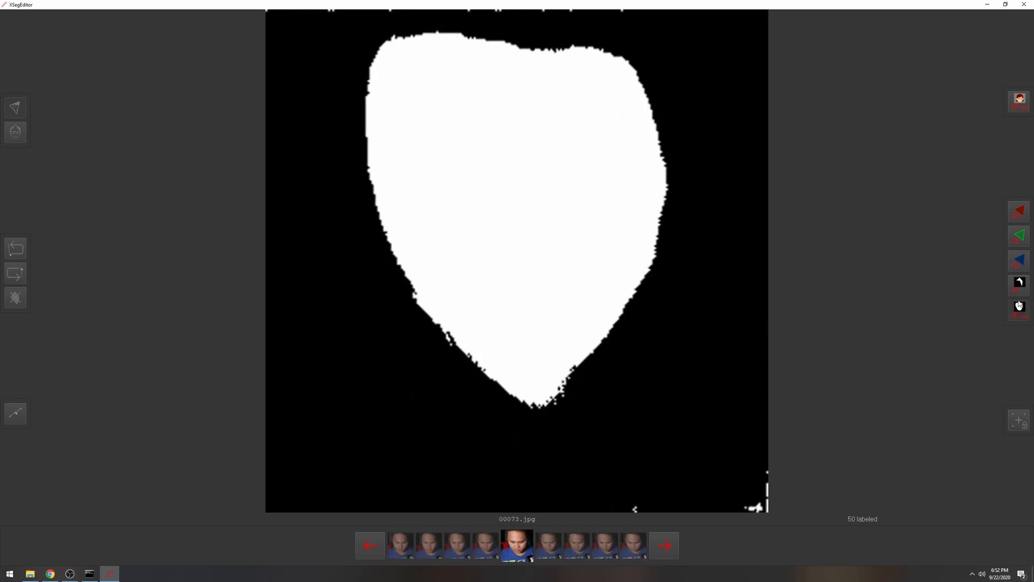
# - Examine the applied masks of the source faces from 00073.jpg to 00158.jpg, checking the chin and face outlines
pyautogui.press('d')
pyautogui.press('d')
pyautogui.press('d')
pyautogui.press('d')
pyautogui.press('d')
pyautogui.press('d')
pyautogui.press('d')
pyautogui.press('d')
pyautogui.press('d')
pyautogui.press('d')
pyautogui.press('d')
pyautogui.press('d')
pyautogui.press('d')
pyautogui.press('d')
pyautogui.press('d')
pyautogui.press('d')
pyautogui.press('d')
pyautogui.press('d')
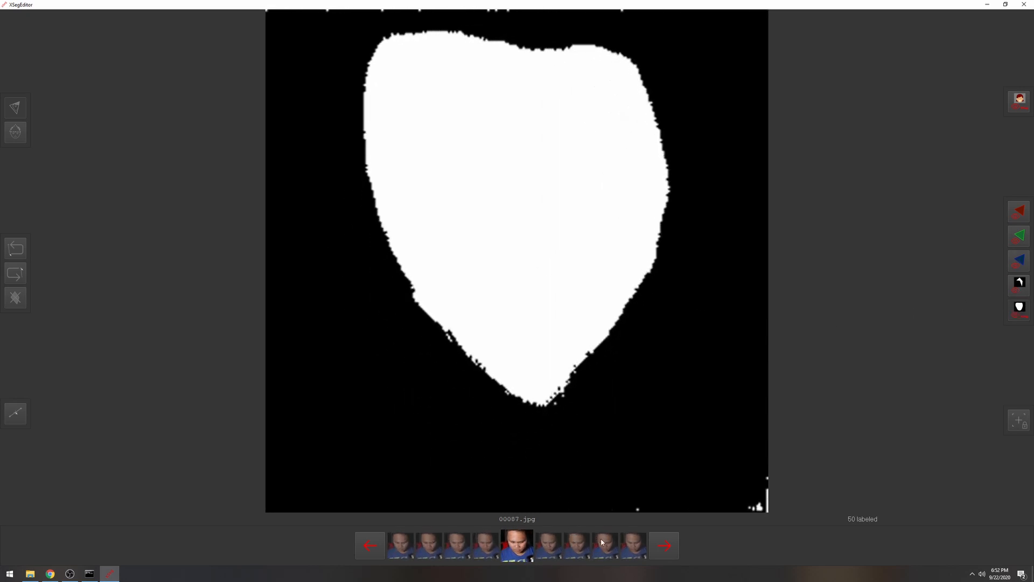
pyautogui.press('d')
pyautogui.press('d')
pyautogui.press('d')
pyautogui.press('d')
pyautogui.press('d')
pyautogui.press('d')
pyautogui.press('d')
pyautogui.press('d')
pyautogui.press('d')
pyautogui.press('d')
pyautogui.press('d')
pyautogui.press('d')
pyautogui.press('d')
pyautogui.press('d')
pyautogui.press('d')
pyautogui.press('d')
pyautogui.press('d')
pyautogui.press('d')
pyautogui.press('d')
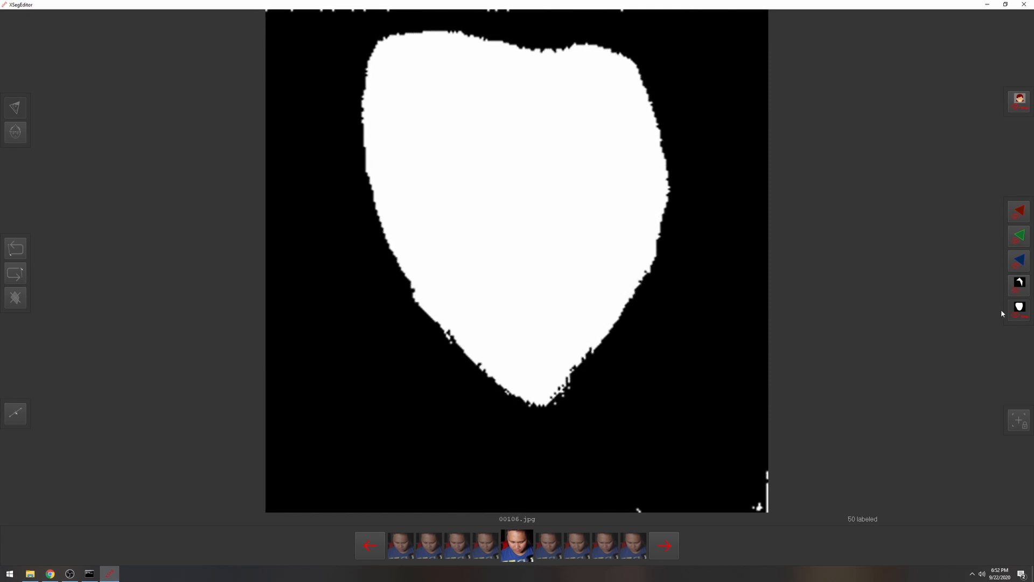
pyautogui.press('d')
pyautogui.press('d')
pyautogui.press('d')
pyautogui.press('d')
pyautogui.press('d')
pyautogui.press('d')
pyautogui.press('d')
pyautogui.press('d')
pyautogui.press('d')
pyautogui.press('d')
pyautogui.press('d')
pyautogui.press('d')
pyautogui.press('d')
pyautogui.press('d')
pyautogui.press('d')
pyautogui.press('d')
pyautogui.press('d')
pyautogui.press('d')
pyautogui.press('d')
pyautogui.press('d')
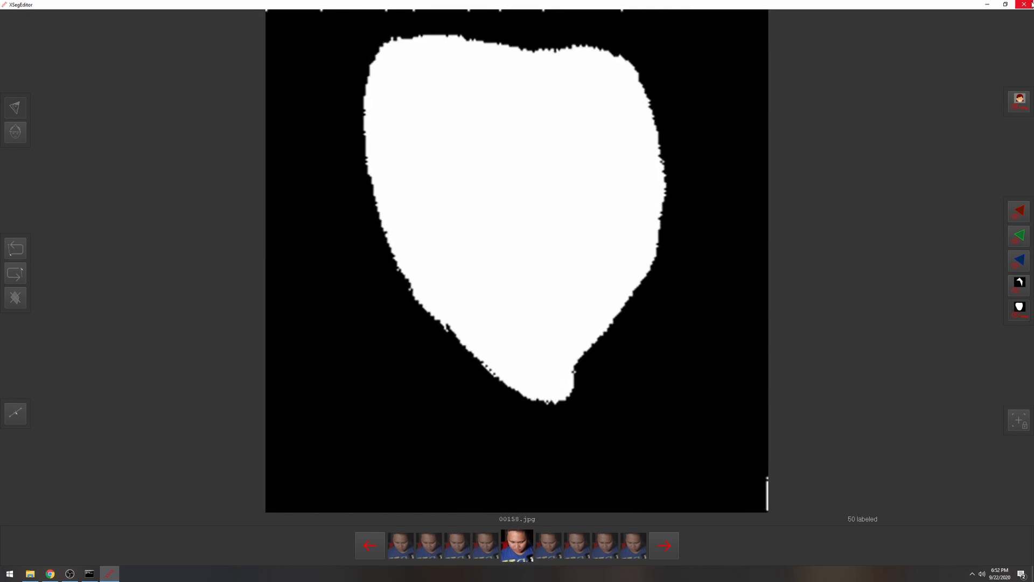
# - Close the source mask editor, start 6) train SAEHD.bat and create a model with the default name new
pyautogui.click(1023, 5)
pyautogui.click(422, 520)
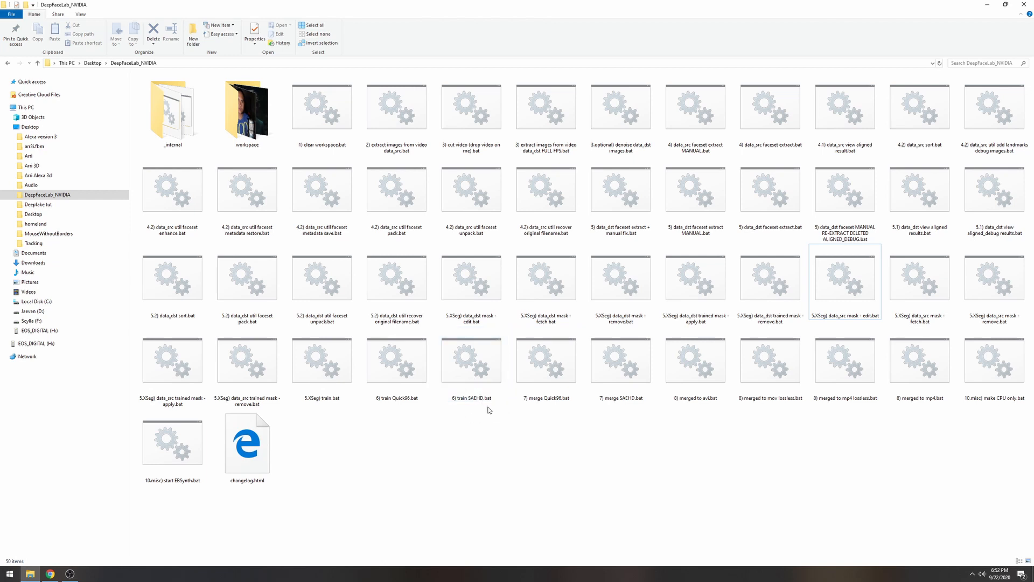
pyautogui.doubleClick(474, 380)
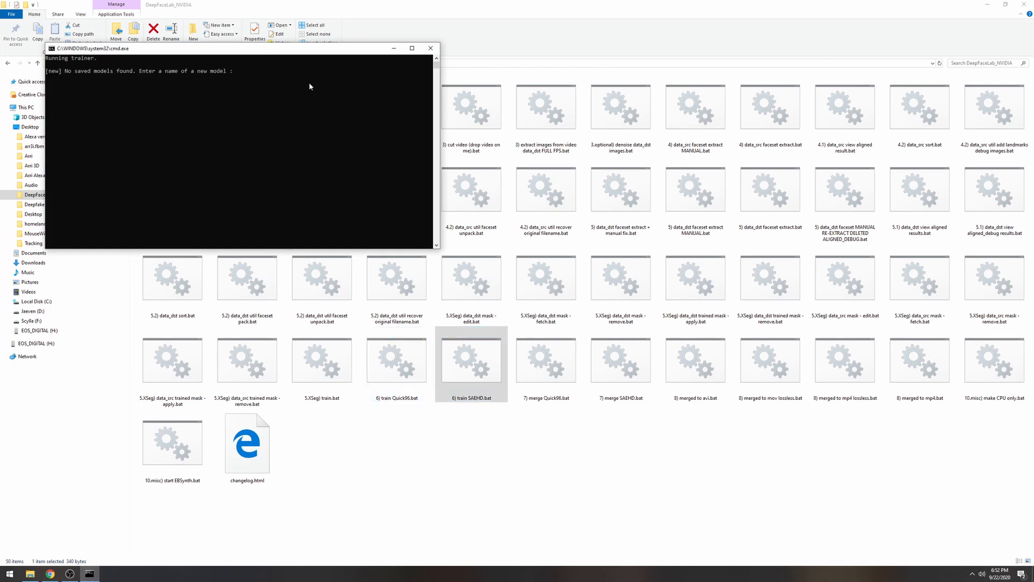
pyautogui.moveTo(316, 49); pyautogui.dragTo(510, 141)
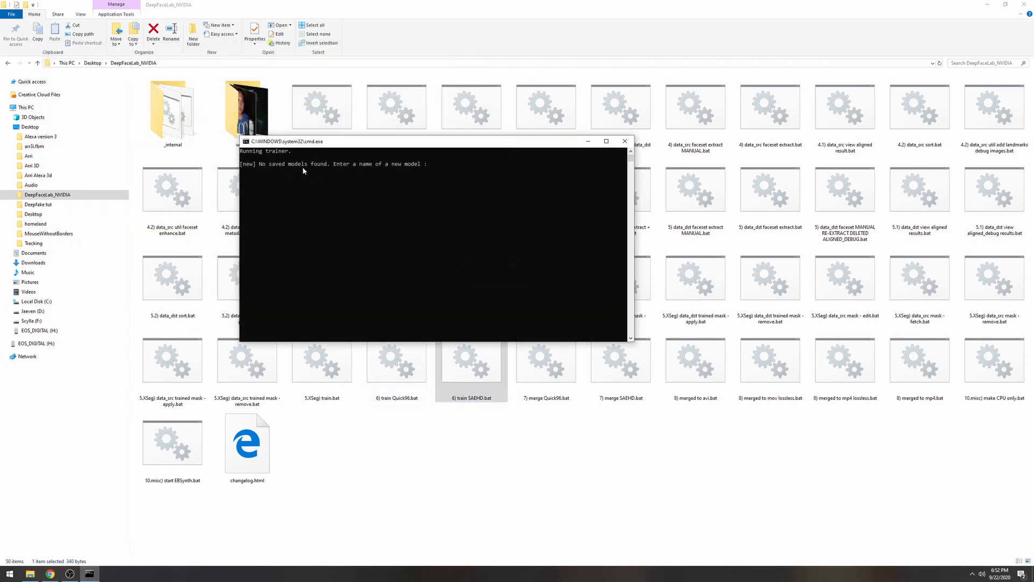
pyautogui.press('Return')
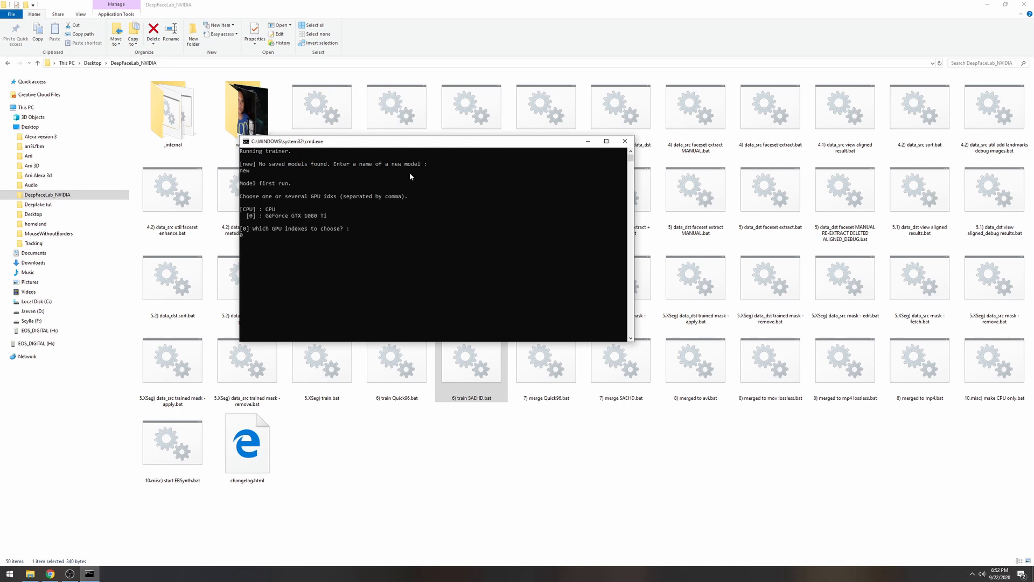
# - Set GPU index 0, autobackup 0, preview history n, target iteration 0, random face flipping y and batch size 4
pyautogui.press('Return')
pyautogui.press('Return')
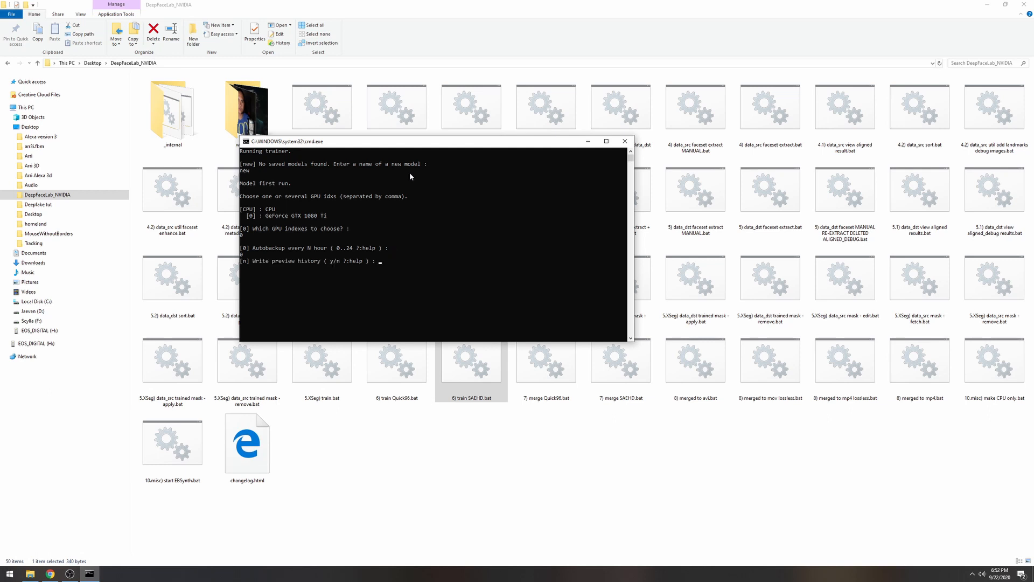
pyautogui.press('Return')
pyautogui.press('Return')
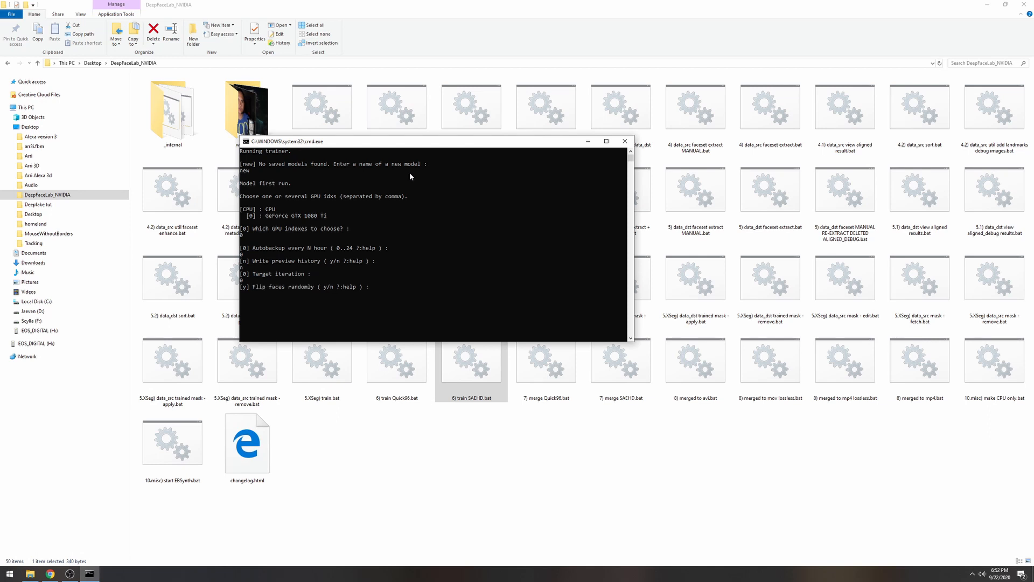
pyautogui.press('Return')
pyautogui.press('Return')
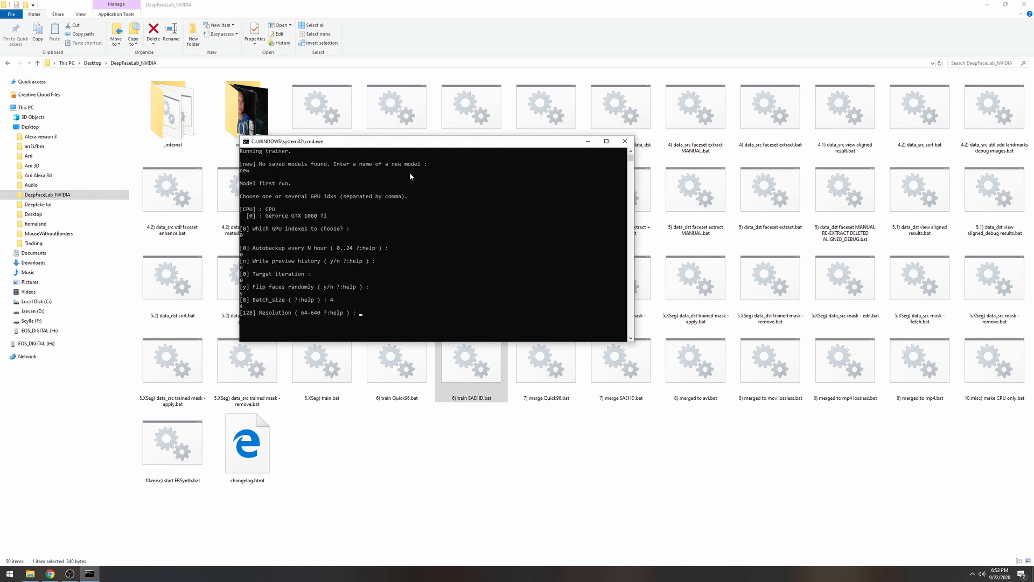
# - Set the model resolution to 208 and the face type to wf
pyautogui.write('108')
pyautogui.press('BackSpace')
pyautogui.press('BackSpace')
pyautogui.press('BackSpace')
pyautogui.write('208')
pyautogui.press('Return')
pyautogui.write('wf')
pyautogui.press('Return')
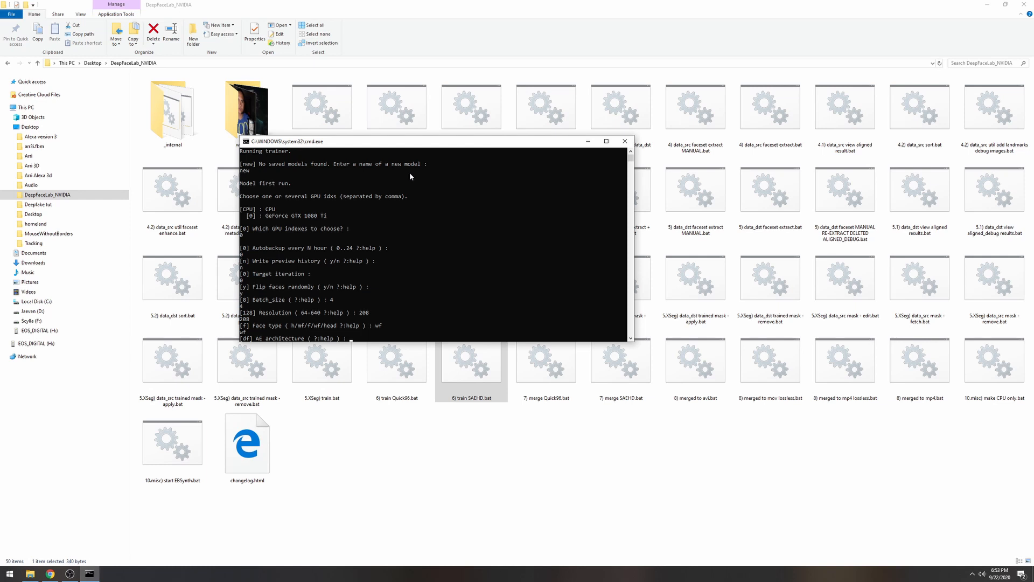
# - Keep the default df architecture, with autoencoder dimensions 256, encoder and decoder dimensions 64, and decoder mask dimensions 22
pyautogui.press('Return')
pyautogui.press('Return')
pyautogui.press('Return')
pyautogui.press('Return')
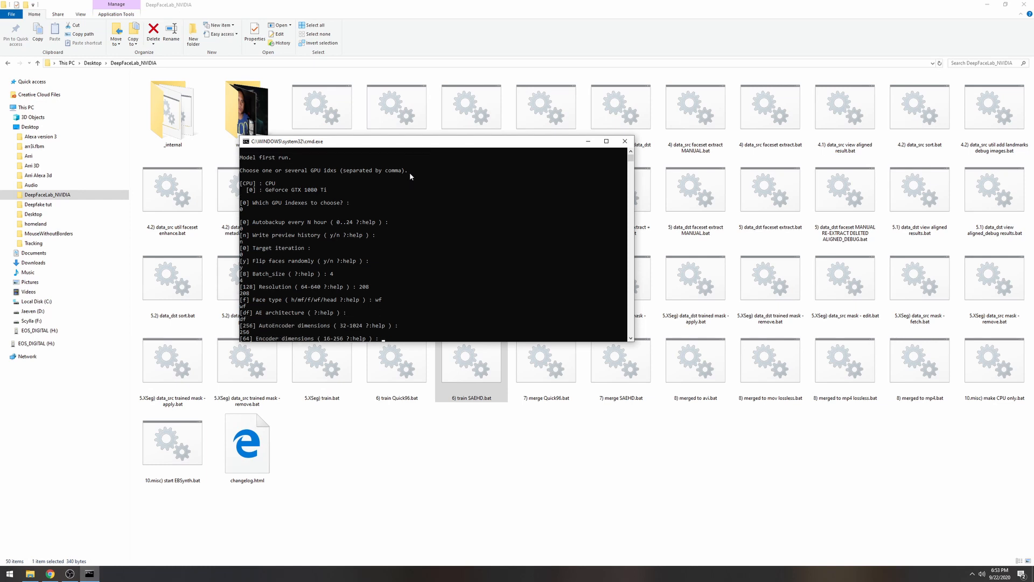
pyautogui.press('Return')
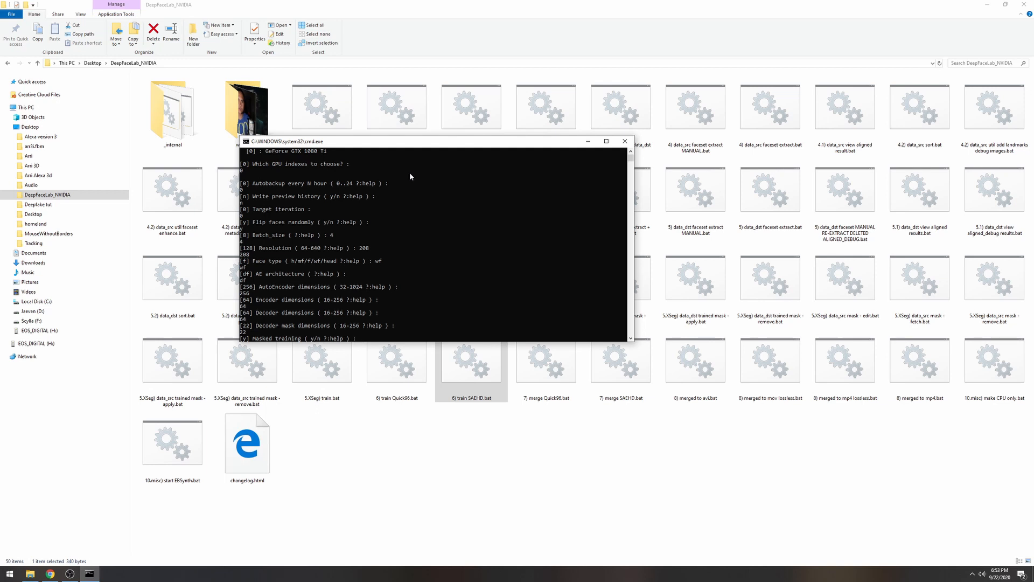
# - Accept masked training, GPU placement of models and optimizer, and random warp as y; leave eyes priority, uniform yaw and learning rate dropout as n
pyautogui.press('Return')
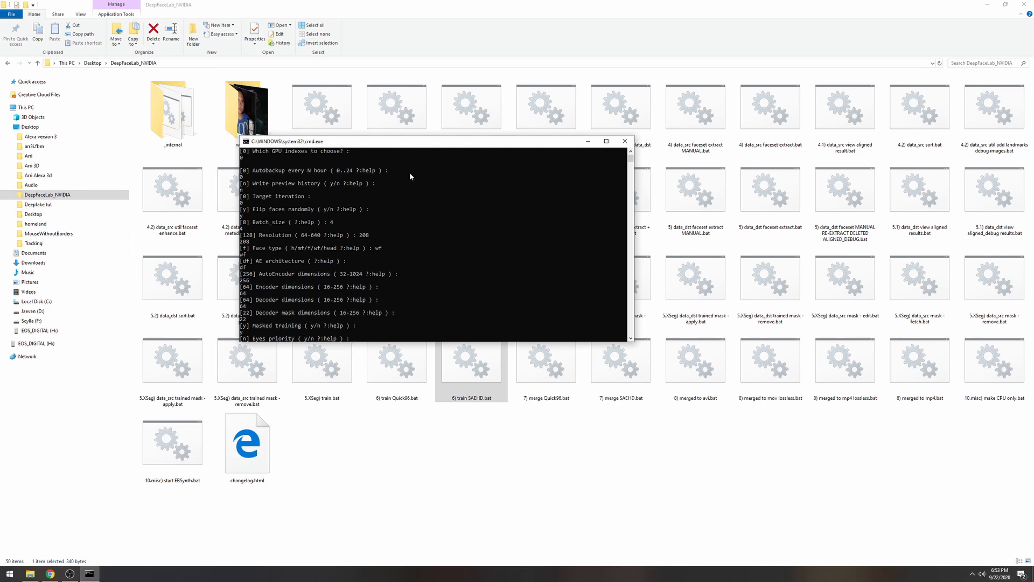
pyautogui.press('Return')
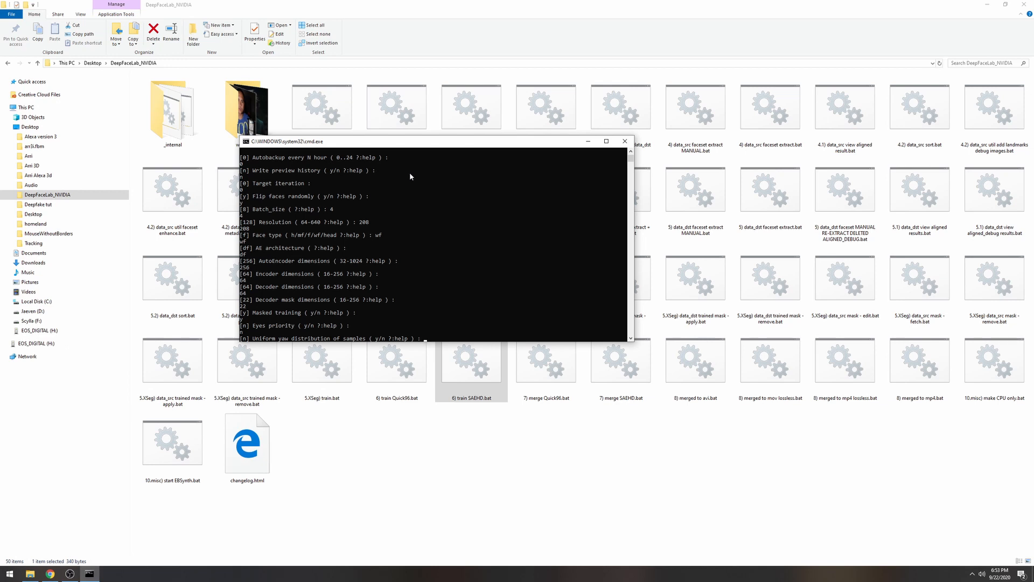
pyautogui.press('Return')
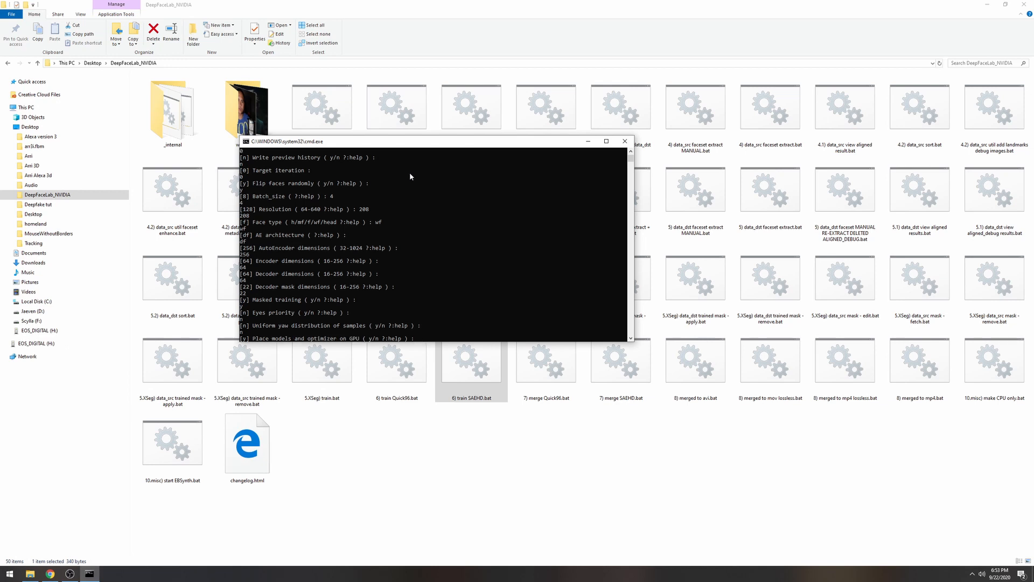
pyautogui.press('Return')
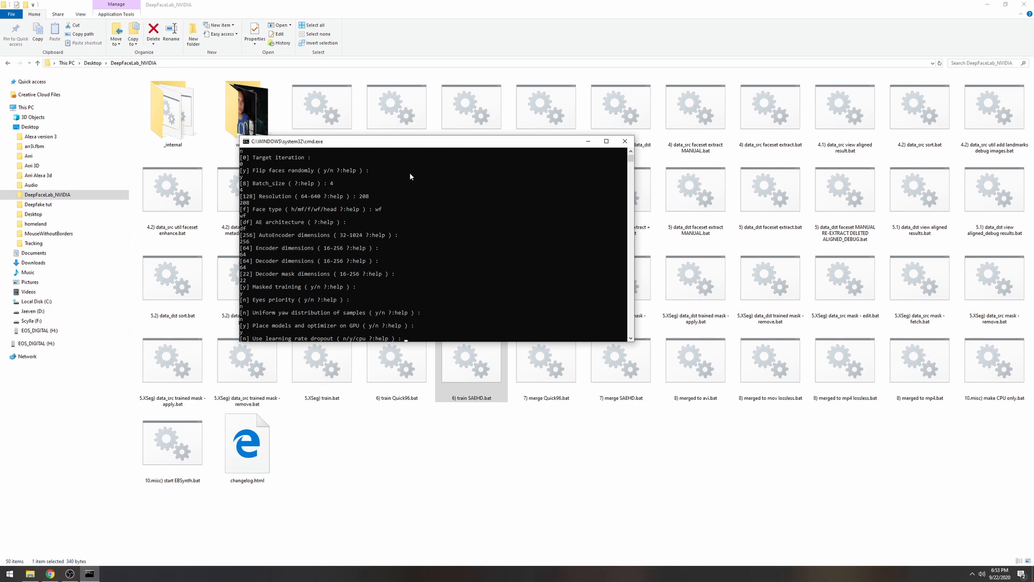
pyautogui.press('Return')
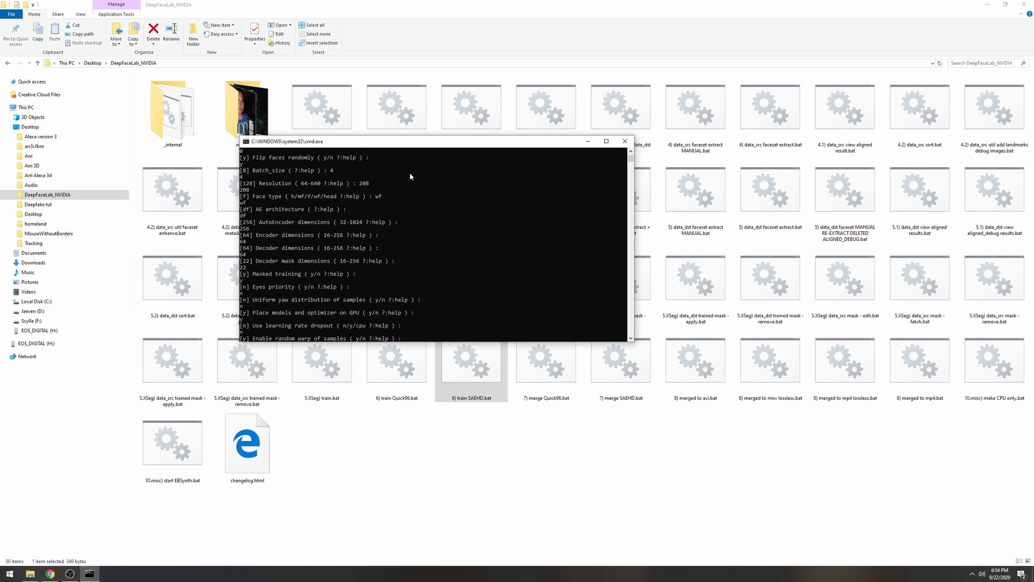
pyautogui.press('Return')
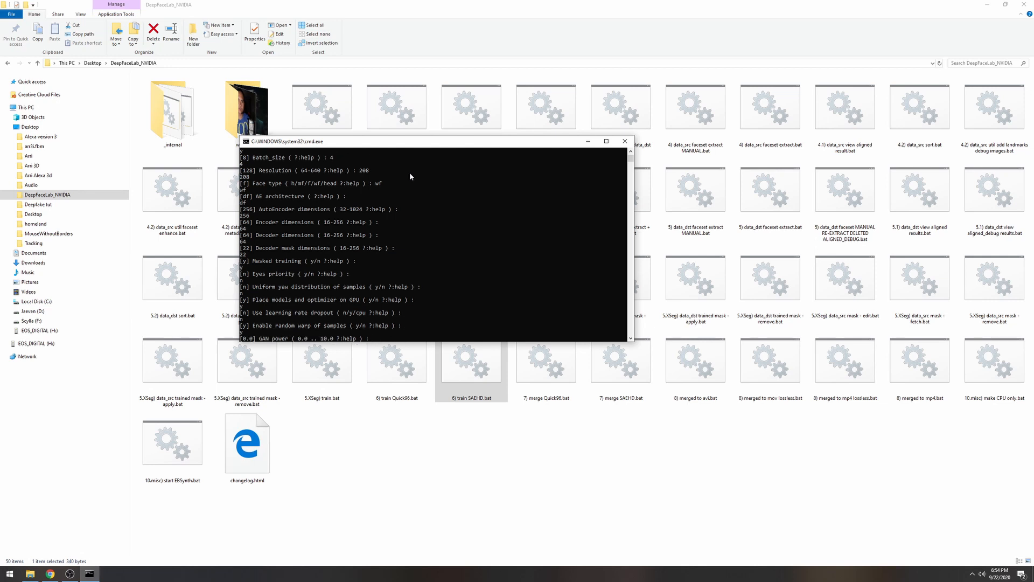
# - Leave GAN power, 'True face' power, face style power and background style power at 0.0
pyautogui.press('Return')
pyautogui.press('Return')
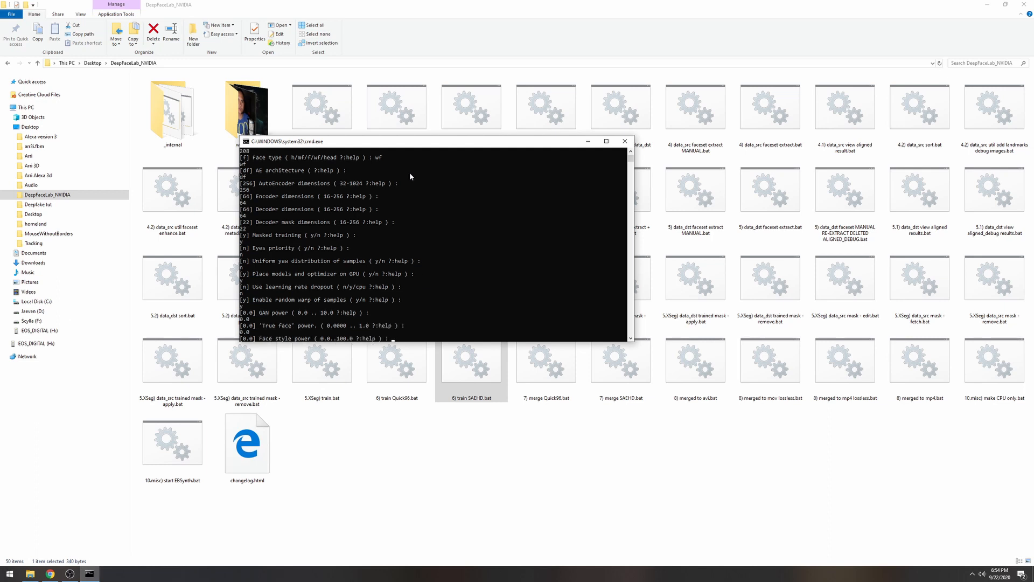
pyautogui.press('Return')
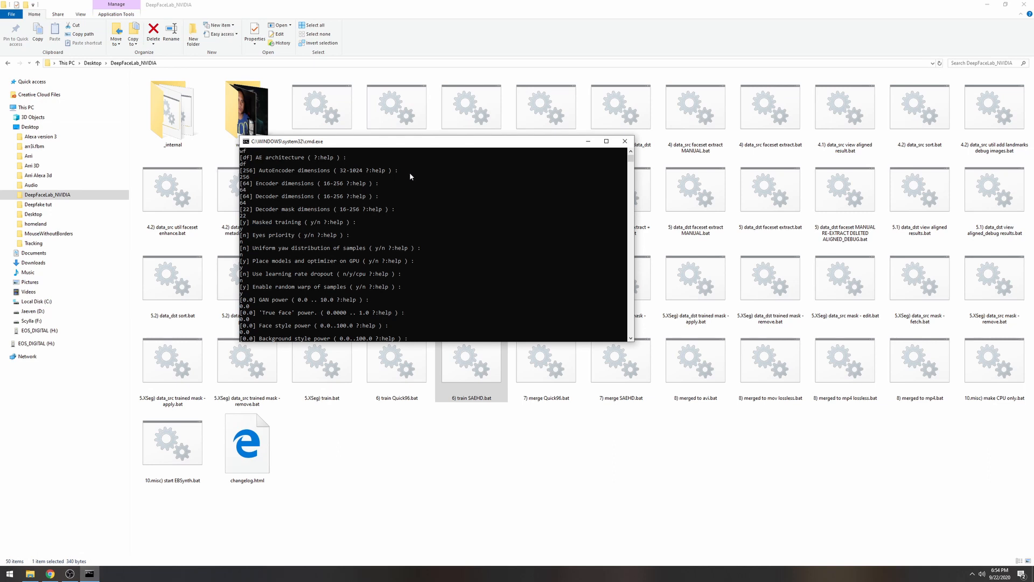
pyautogui.press('Return')
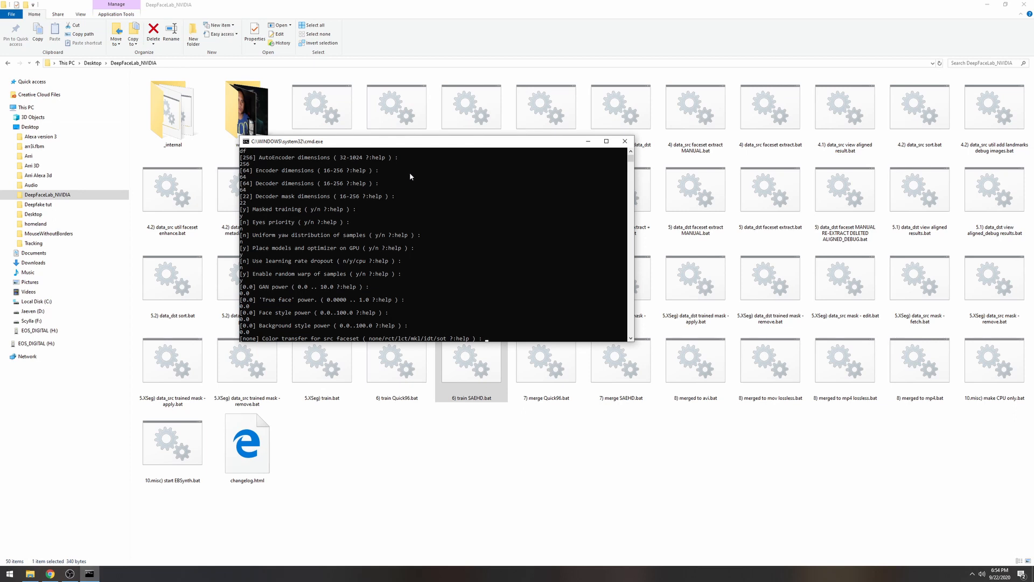
# - Set source color transfer to none, decline gradient clipping and pretraining, and start the SAEHD training
pyautogui.press('Return')
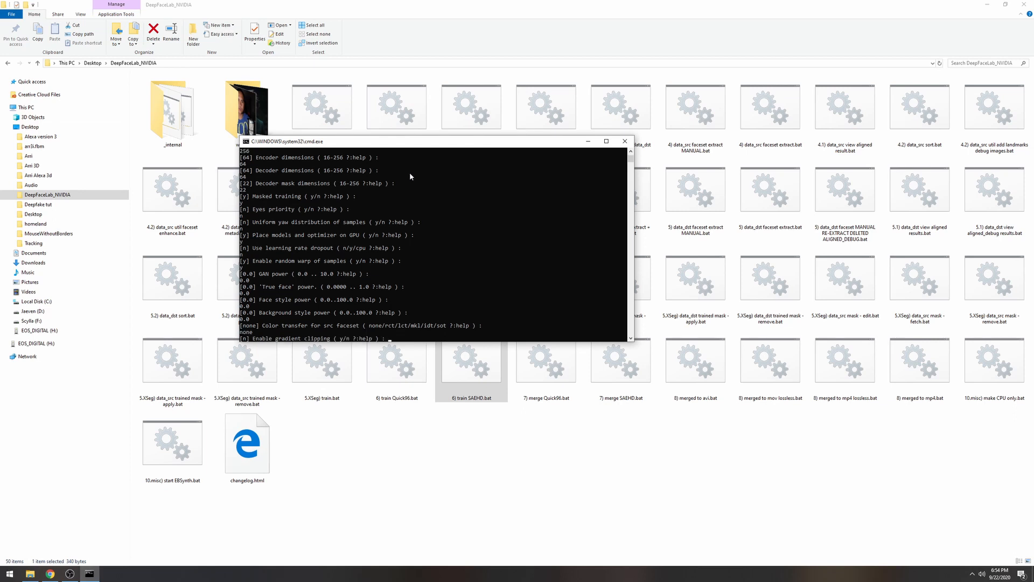
pyautogui.press('Return')
pyautogui.press('Return')
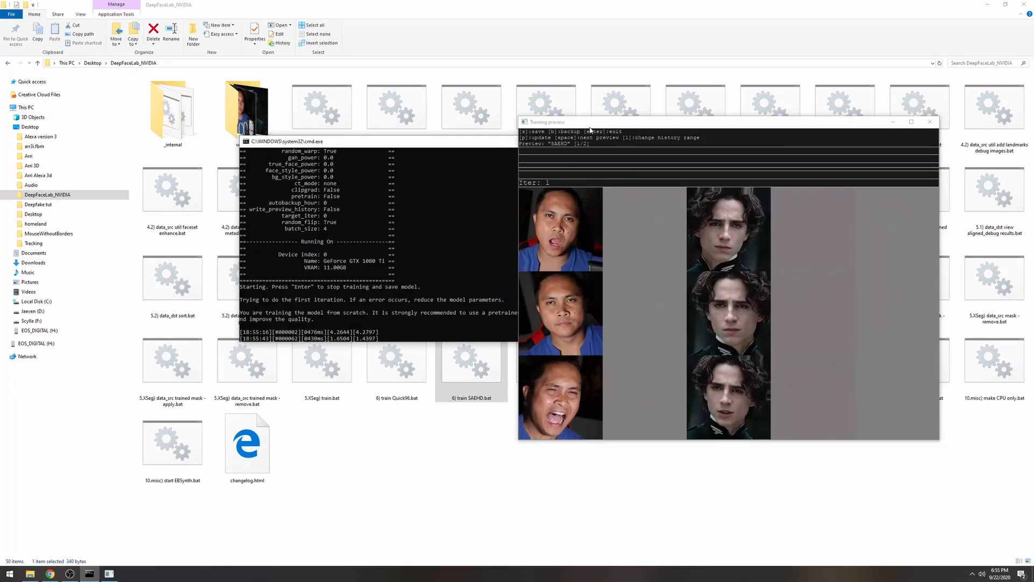
# - Place the training console and the Training preview side by side and update the new SAEHD model's preview
pyautogui.moveTo(403, 143); pyautogui.dragTo(331, 163)
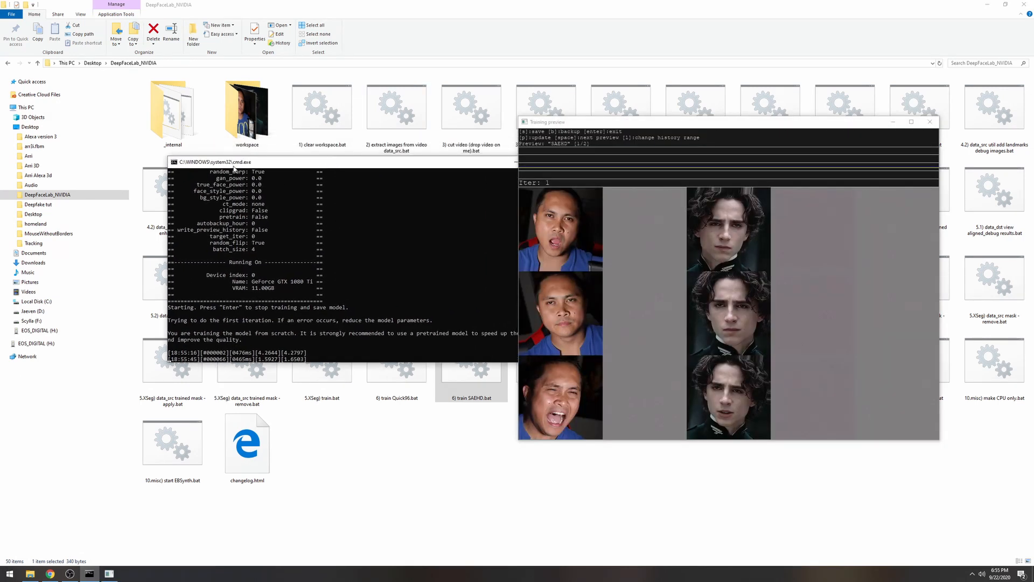
pyautogui.click(6, 108)
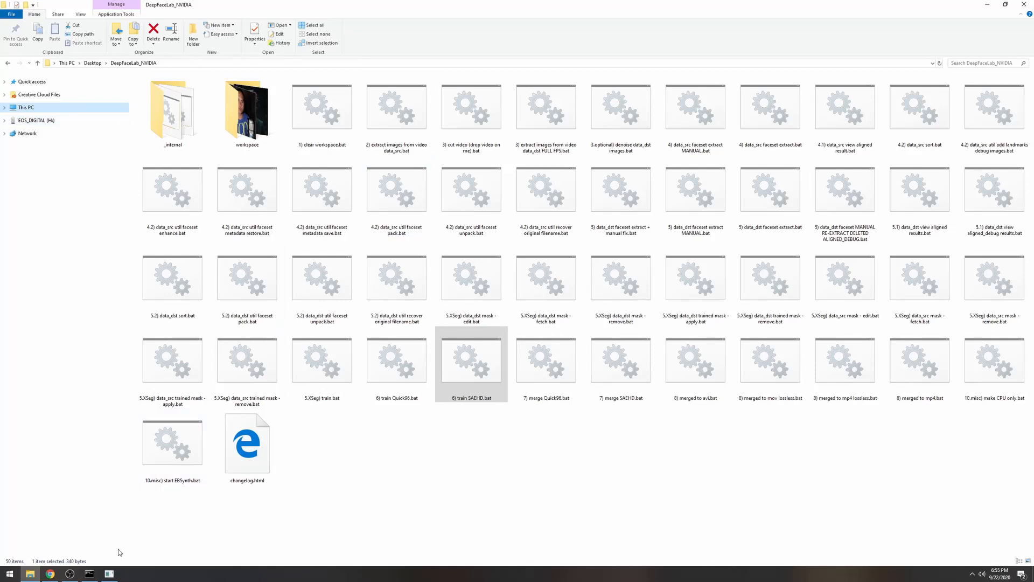
pyautogui.click(109, 574)
pyautogui.click(89, 574)
pyautogui.moveTo(741, 122); pyautogui.dragTo(805, 122)
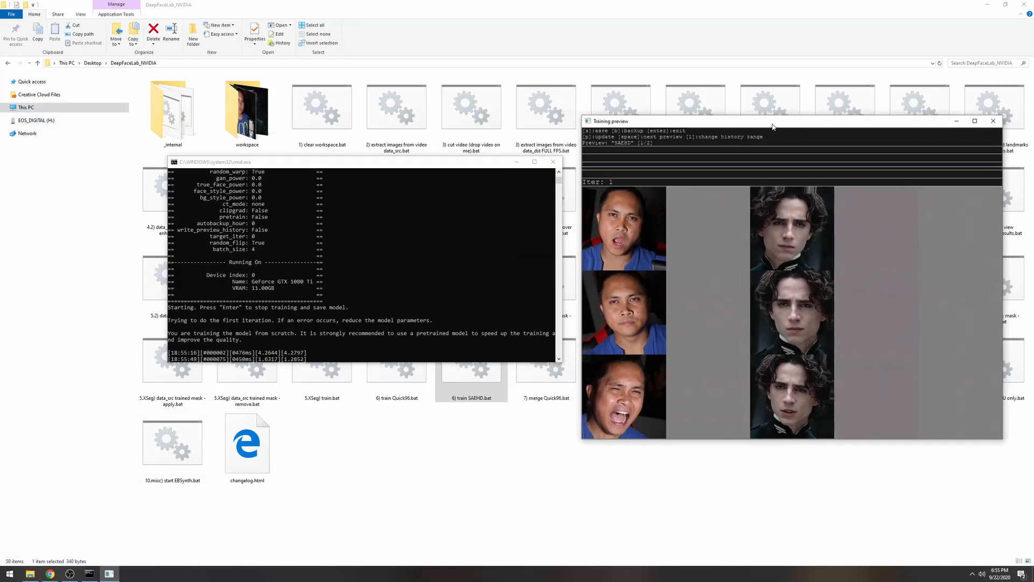
pyautogui.press('p')
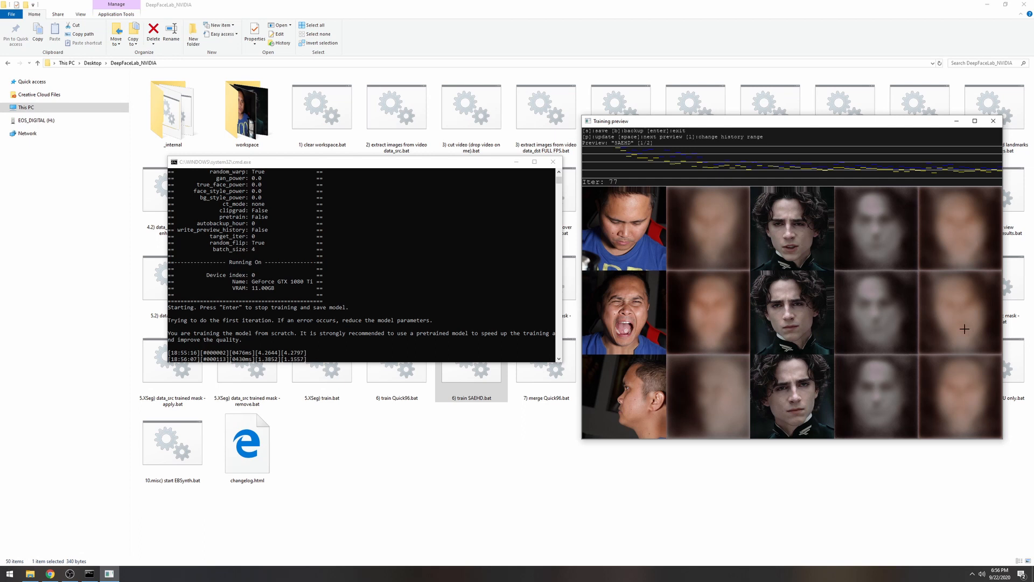
pyautogui.press('p')
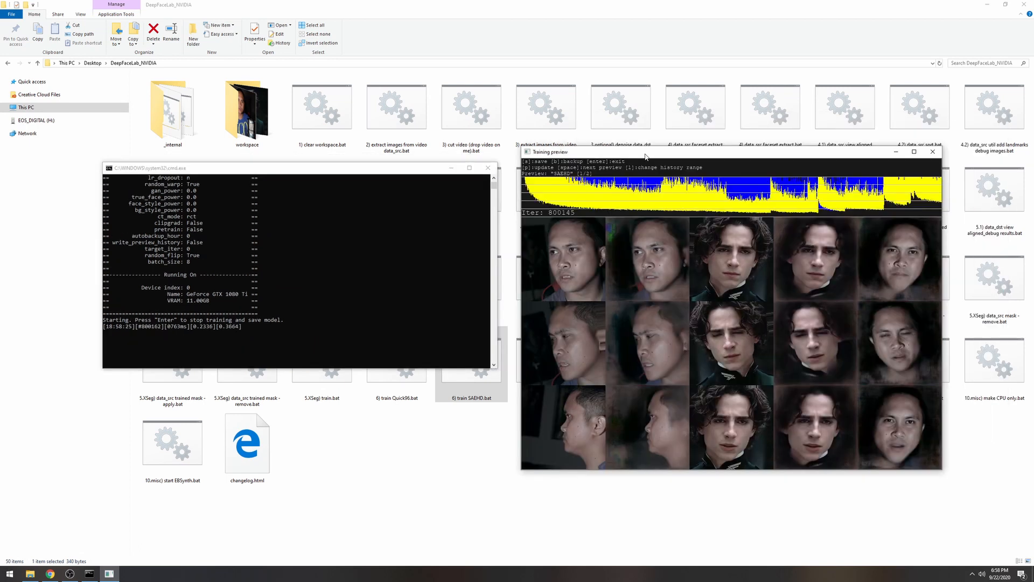
# - Update the preview of the long-trained SAEHD model several times and compare its predicted faces with the source and destination faces
pyautogui.moveTo(384, 175); pyautogui.dragTo(399, 179)
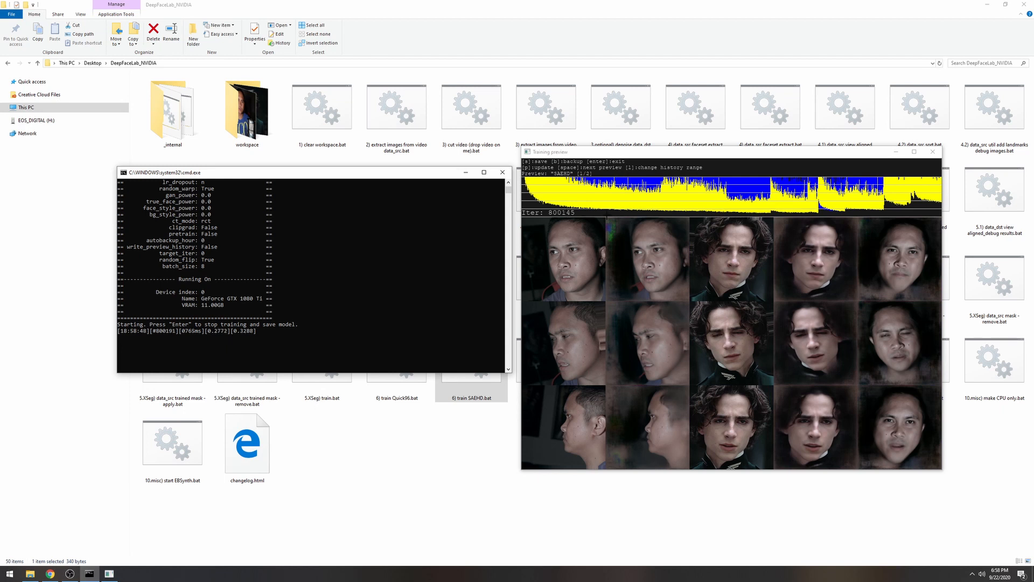
pyautogui.click(638, 156)
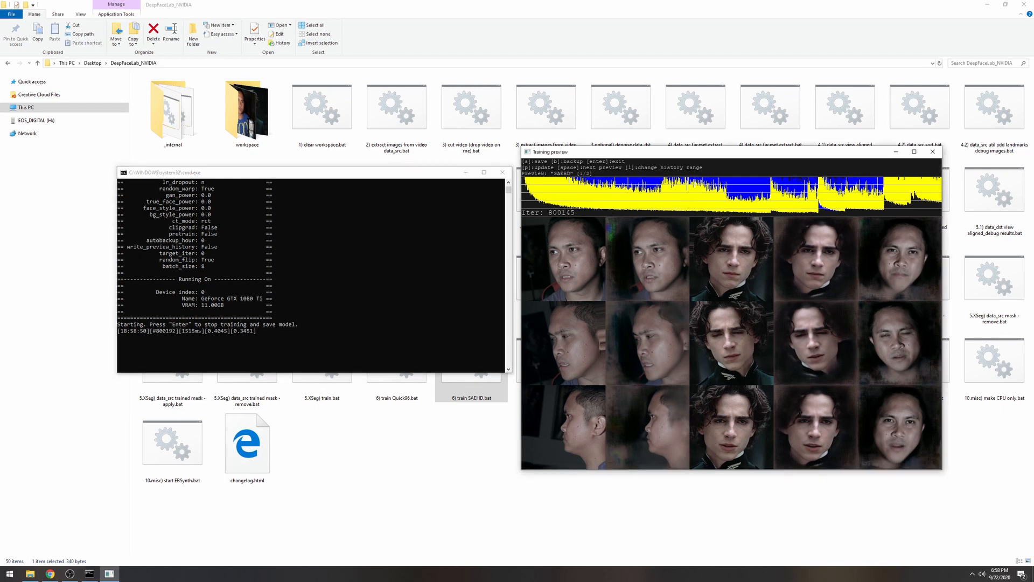
pyautogui.press('p')
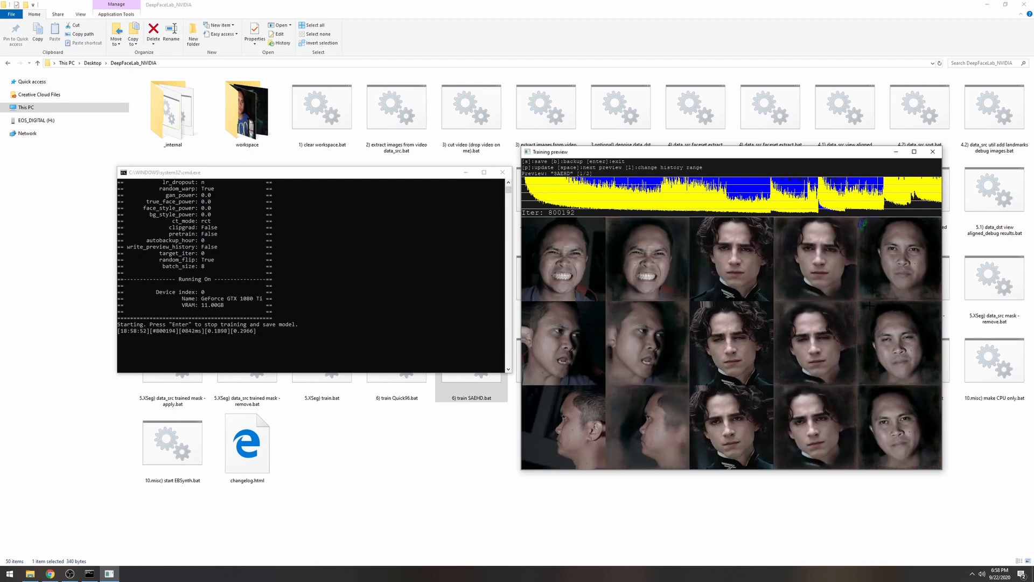
pyautogui.press('p')
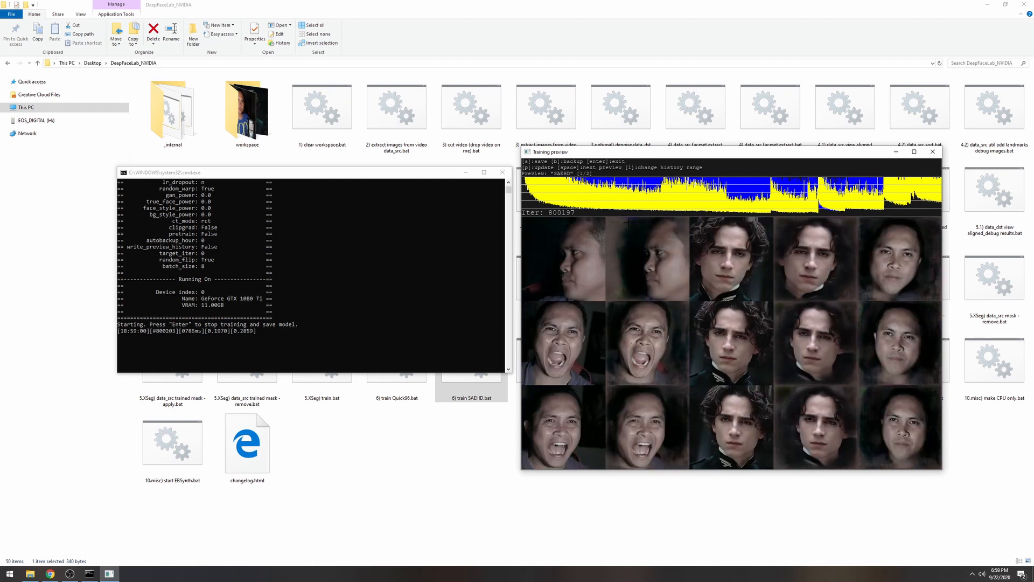
pyautogui.click(334, 263)
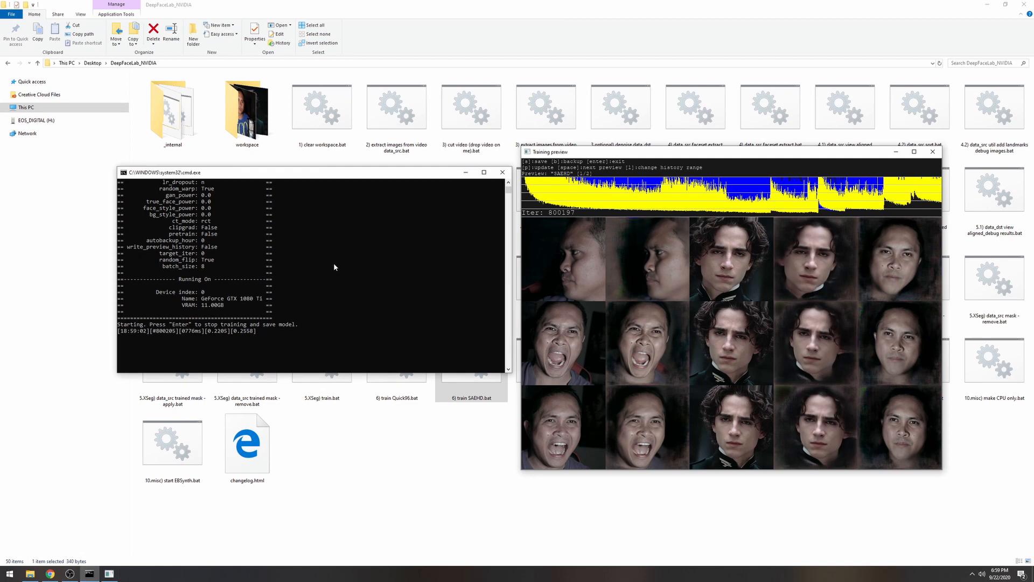
pyautogui.click(688, 160)
pyautogui.press('p')
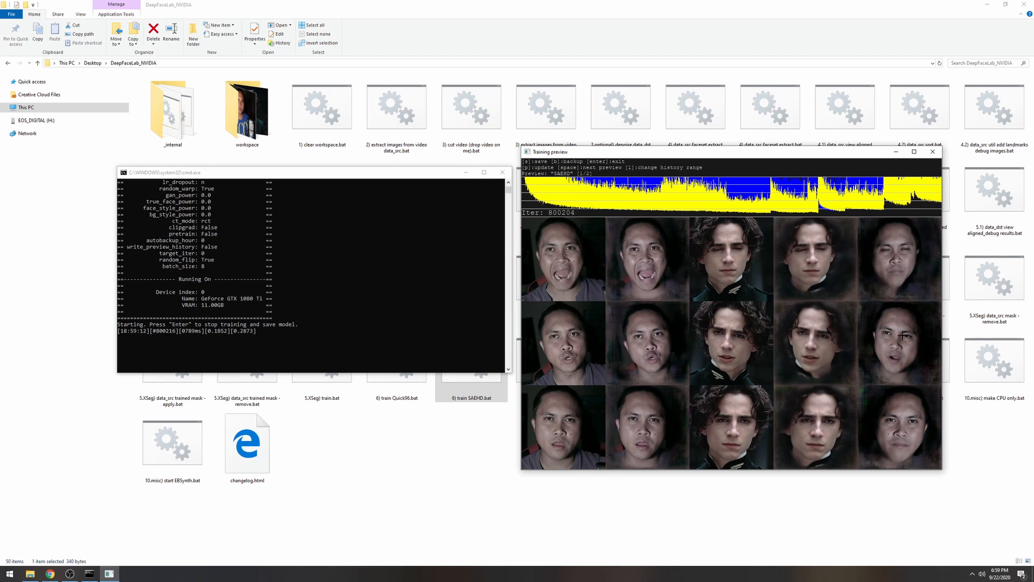
# - Update the SAEHD preview once more, save the model, stop the training and close its console
pyautogui.press('p')
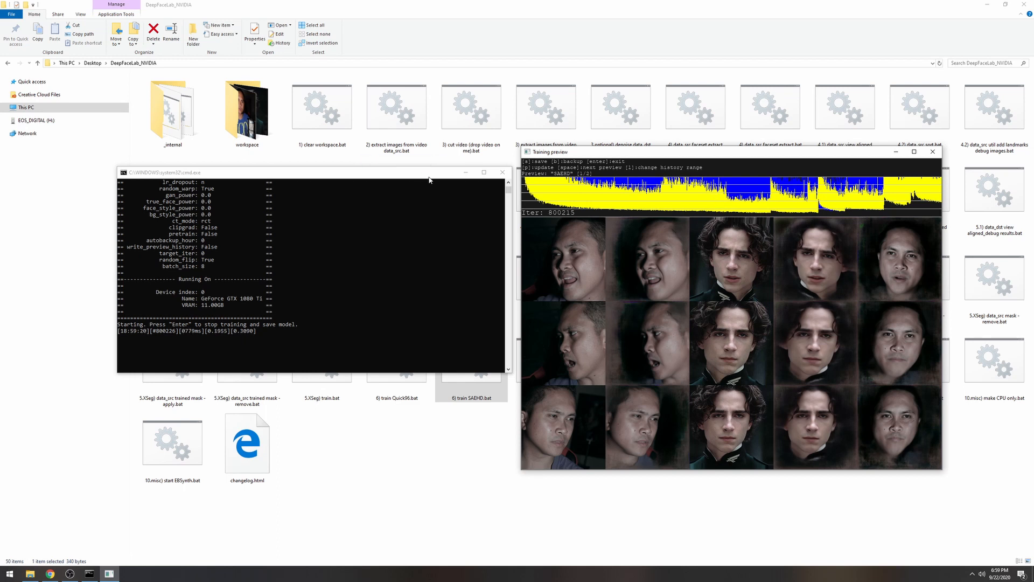
pyautogui.press('s')
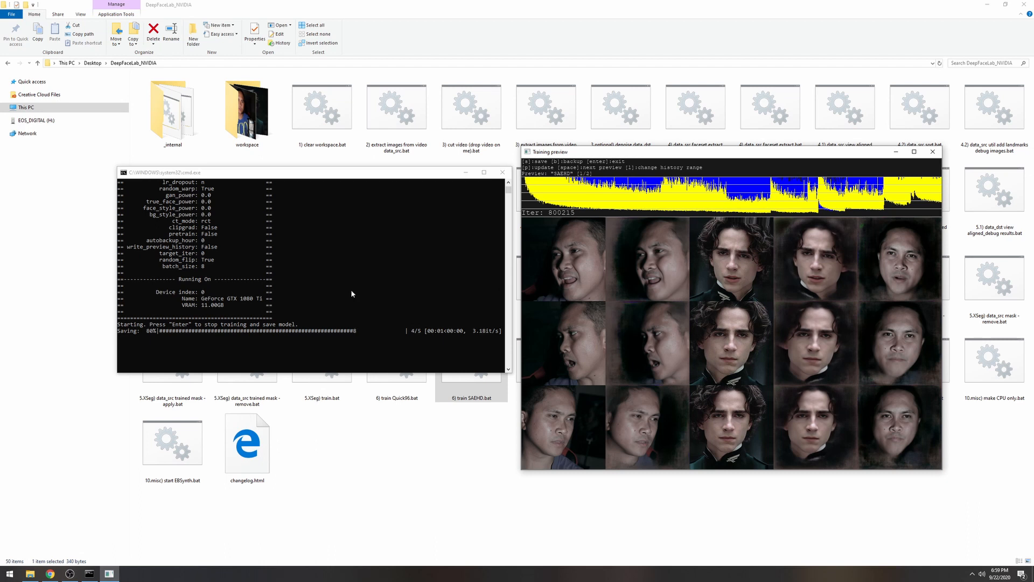
pyautogui.press('Return')
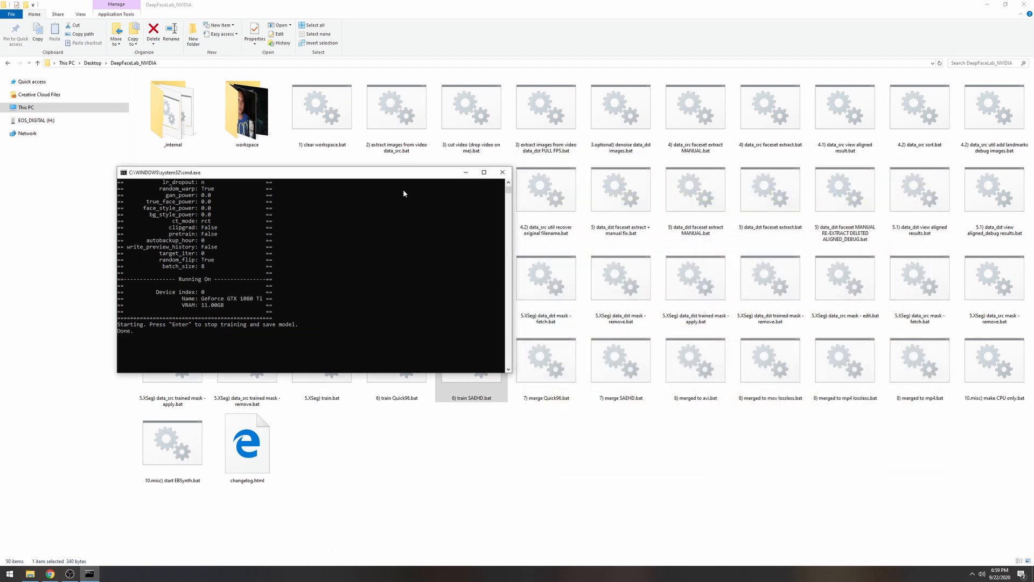
pyautogui.press('Return')
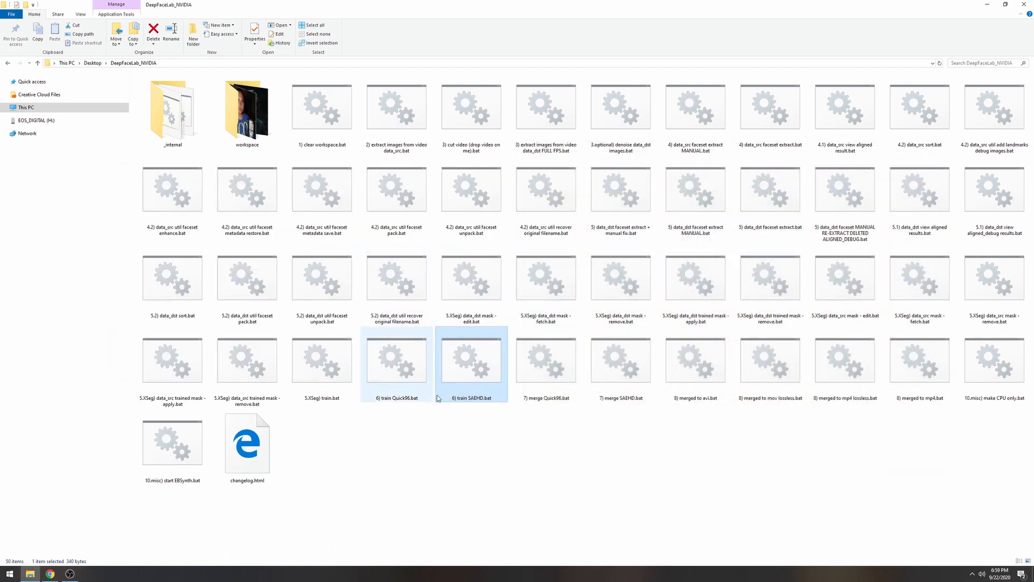
# - Run the SAEHD merge on saved model 0 (new), using the interactive merger and the remaining default options
pyautogui.doubleClick(628, 384)
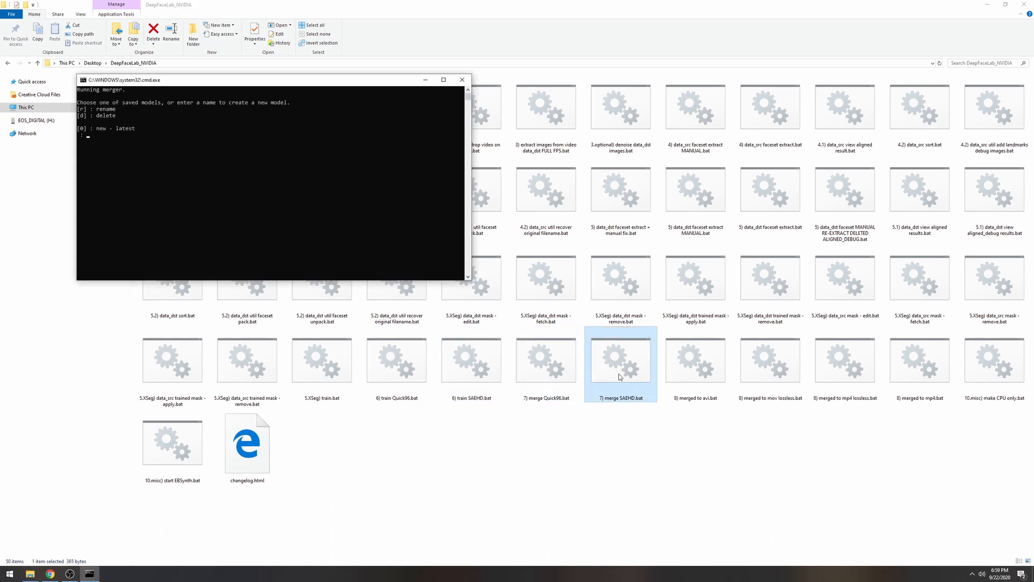
pyautogui.moveTo(229, 82); pyautogui.dragTo(325, 124)
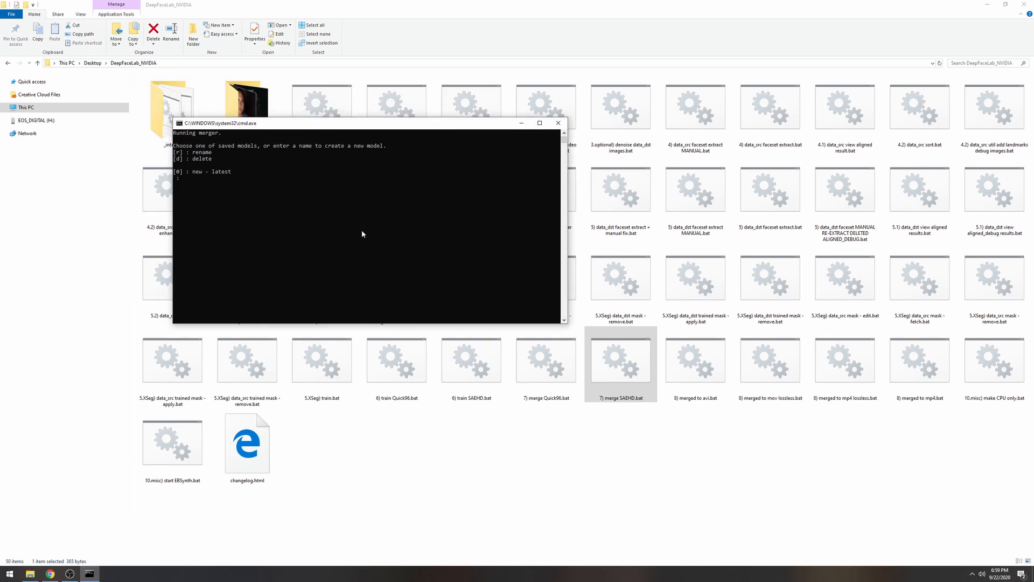
pyautogui.write('0')
pyautogui.press('Return')
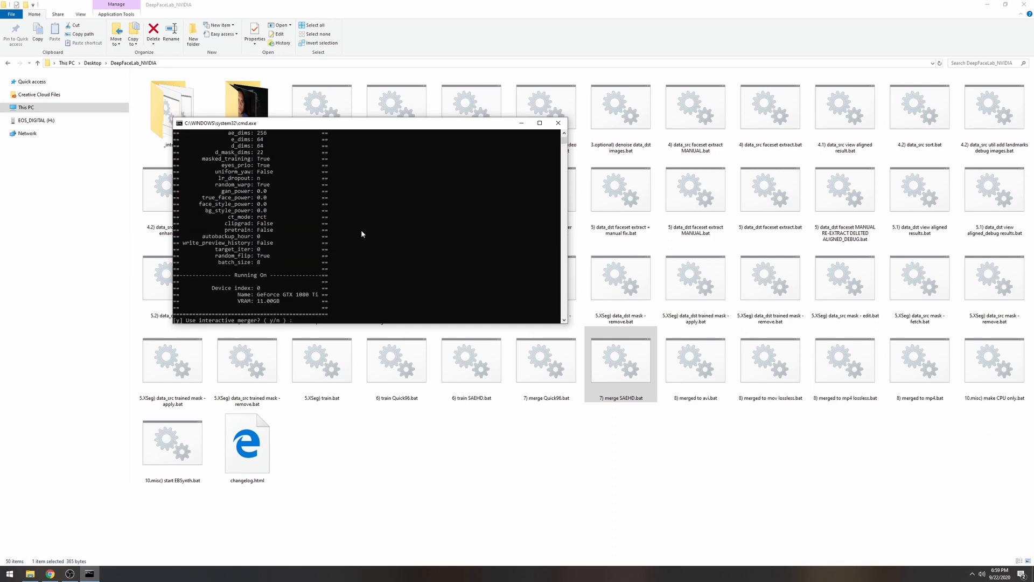
pyautogui.press('Return')
pyautogui.press('Return')
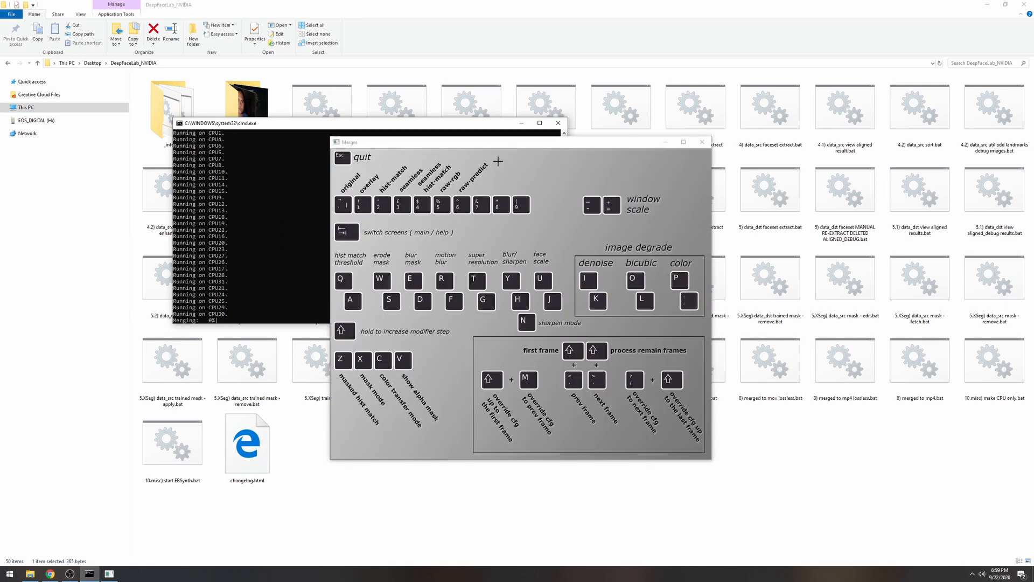
# - Place the merging console and the Merger window's shortcut overview side by side
pyautogui.moveTo(483, 147); pyautogui.dragTo(617, 158)
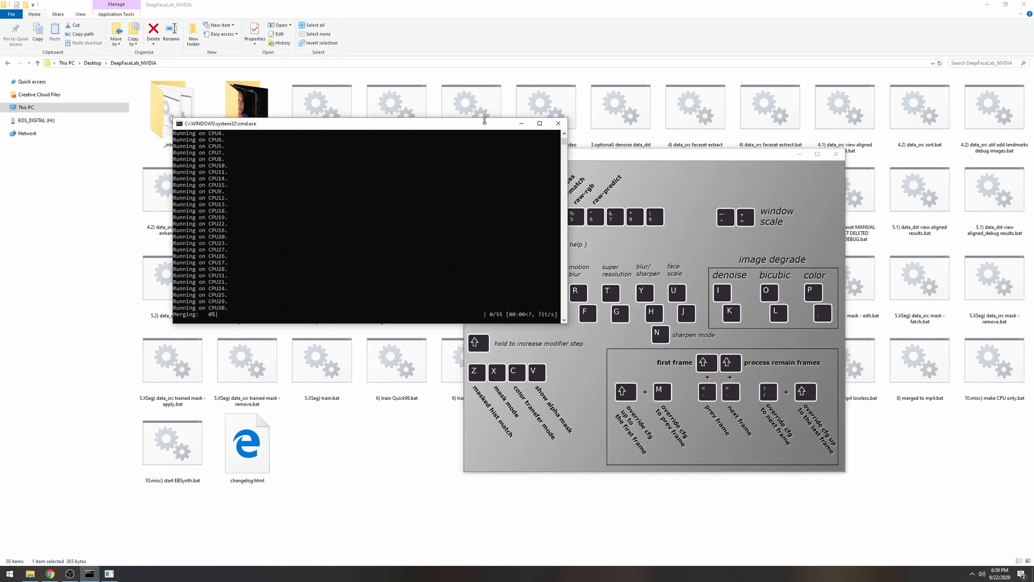
pyautogui.moveTo(350, 123); pyautogui.dragTo(247, 129)
pyautogui.moveTo(581, 156); pyautogui.dragTo(621, 143)
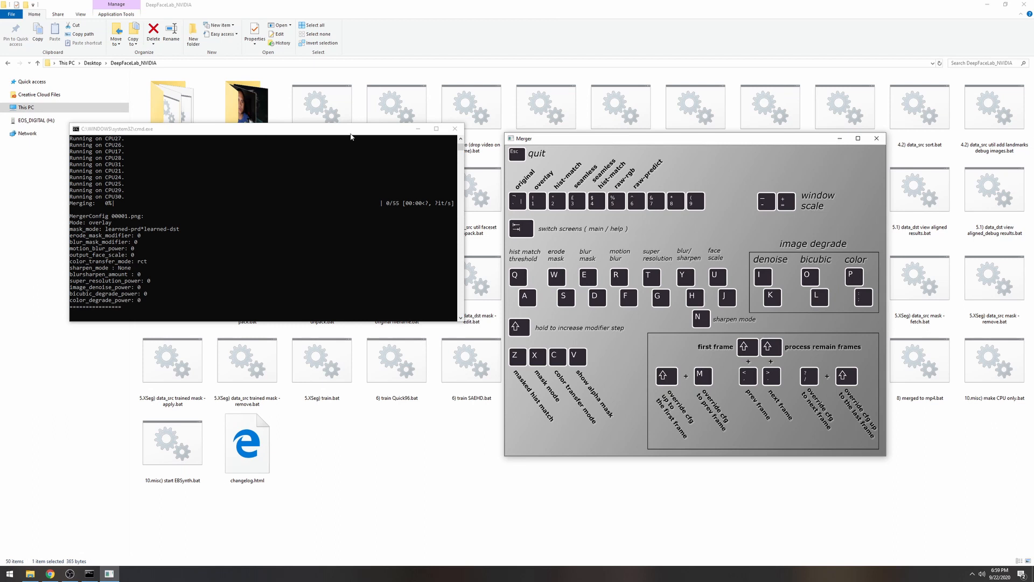
pyautogui.moveTo(351, 132); pyautogui.dragTo(381, 148)
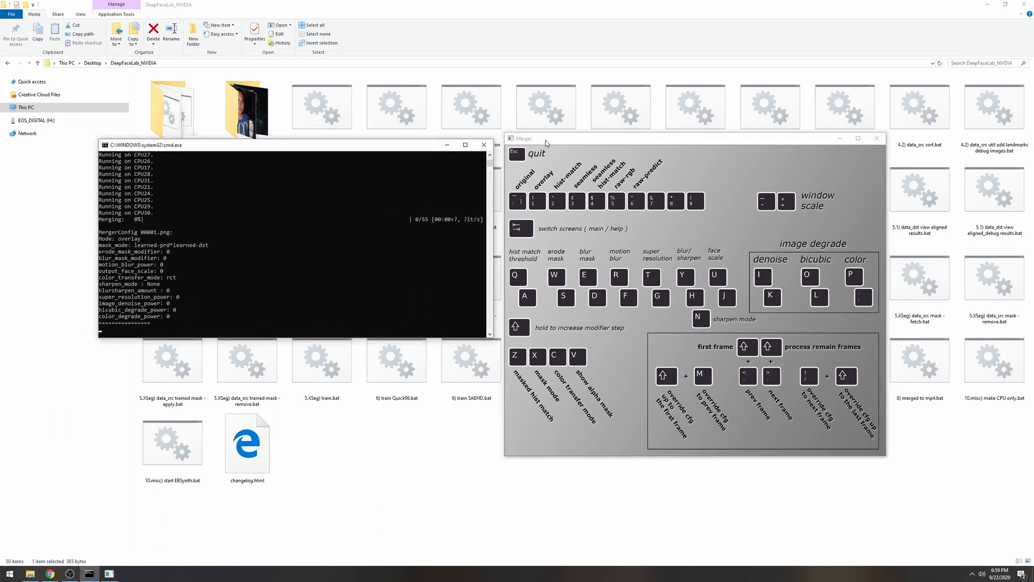
pyautogui.moveTo(545, 140); pyautogui.dragTo(539, 143)
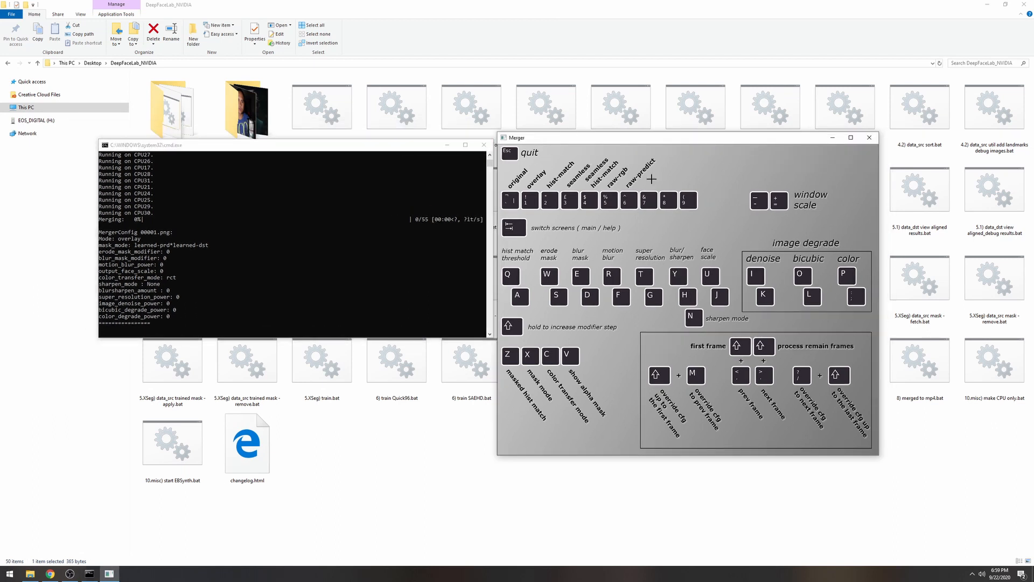
# - Switch the Merger to the merged frame and arrange it beside the console so the merge settings stay readable
pyautogui.press('Tab')
pyautogui.moveTo(562, 181); pyautogui.dragTo(672, 179)
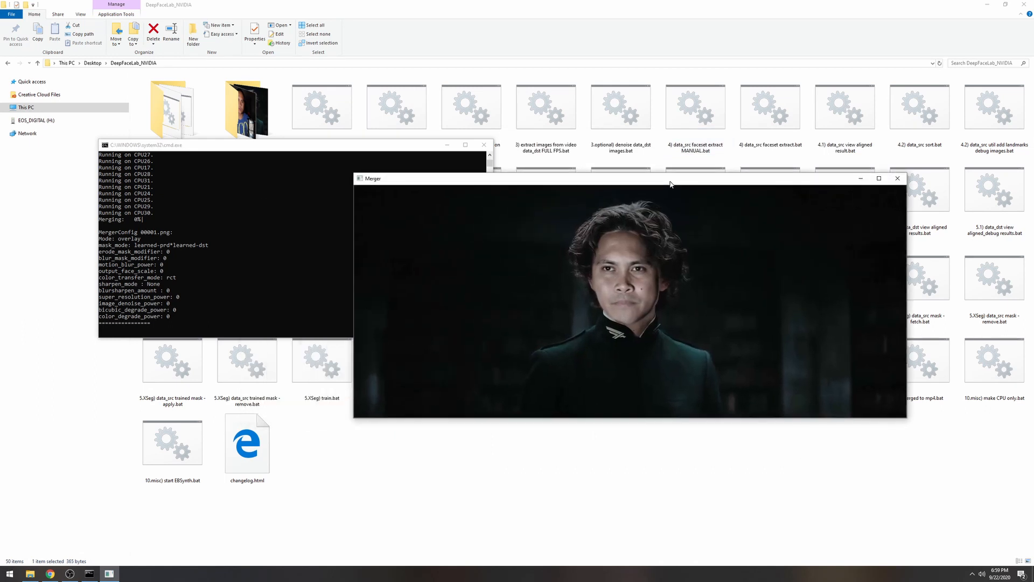
pyautogui.moveTo(366, 146); pyautogui.dragTo(344, 150)
pyautogui.moveTo(589, 186); pyautogui.dragTo(653, 155)
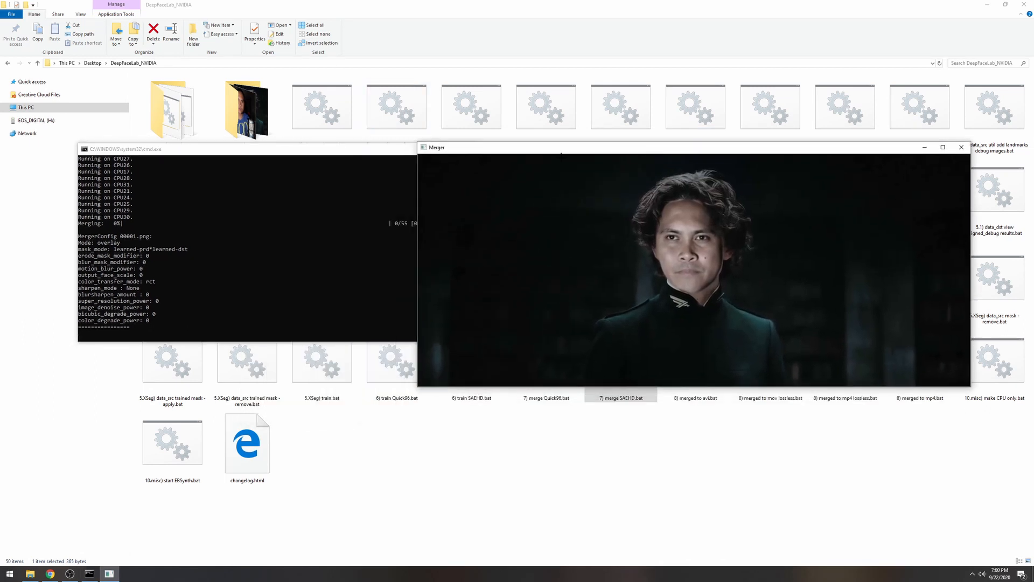
pyautogui.moveTo(332, 151); pyautogui.dragTo(271, 159)
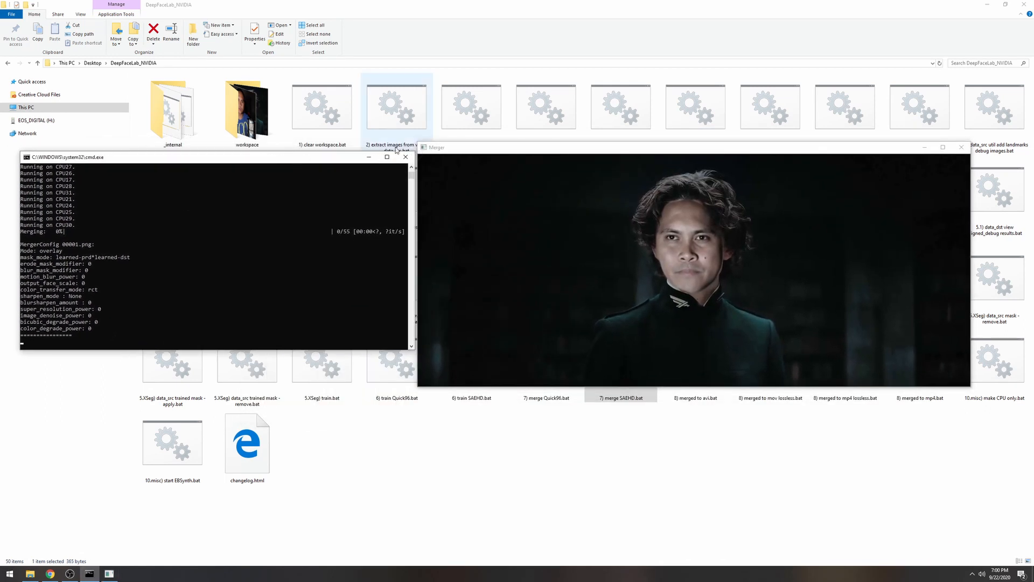
pyautogui.moveTo(471, 147); pyautogui.dragTo(479, 146)
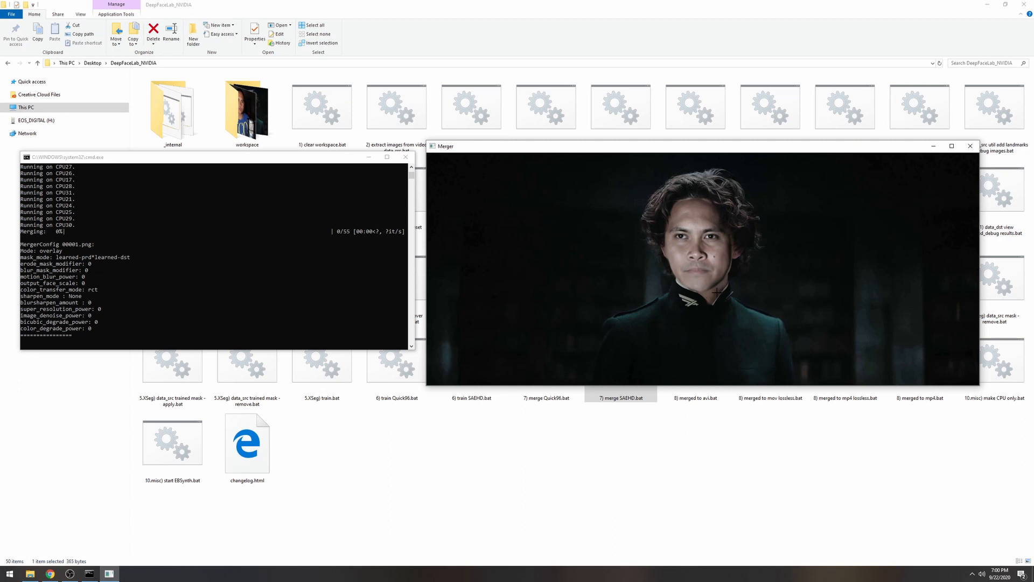
pyautogui.moveTo(335, 162); pyautogui.dragTo(338, 161)
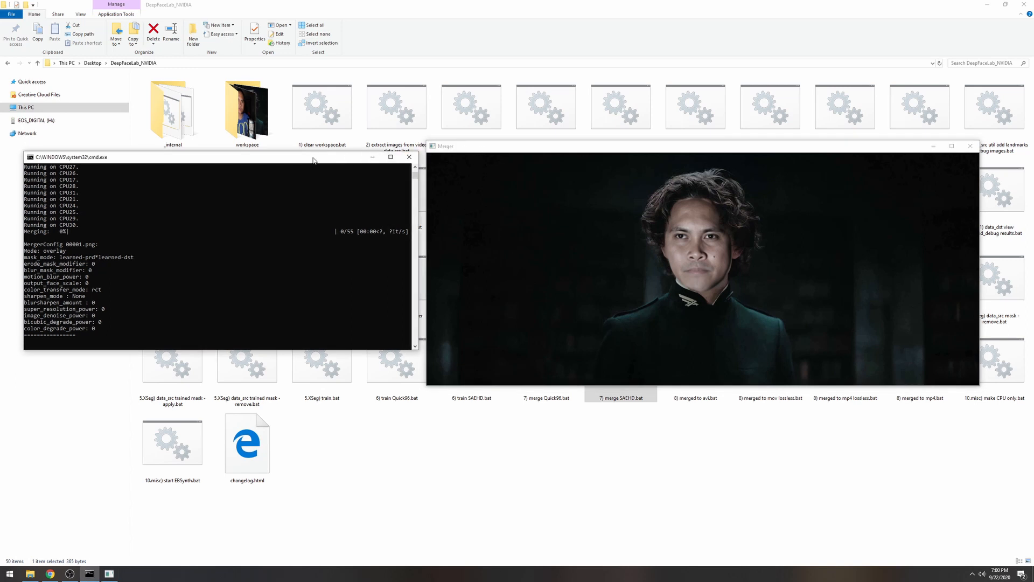
# - Review the Merger's shortcut overview and return to the merged frame
pyautogui.click(596, 146)
pyautogui.press('Tab')
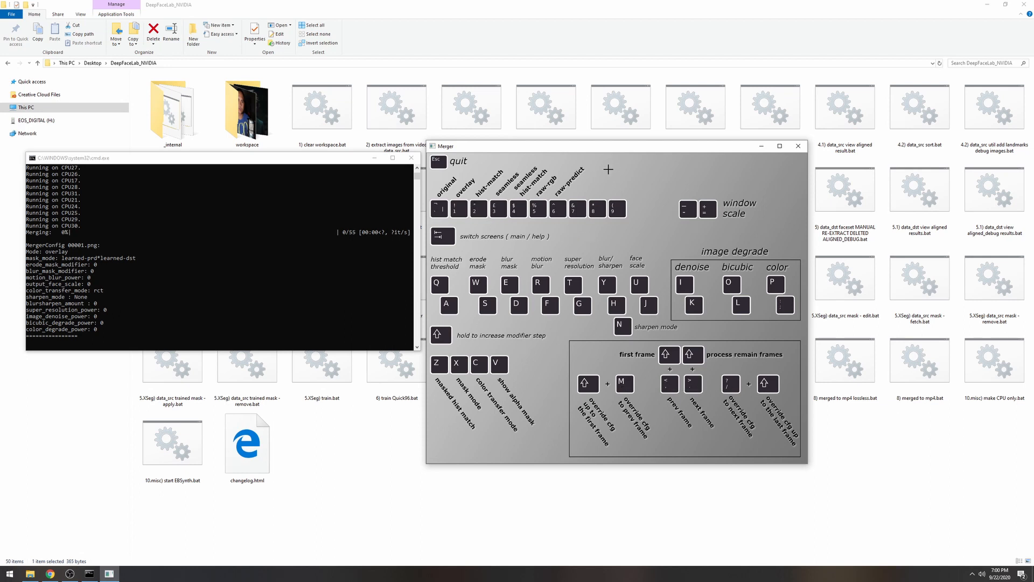
pyautogui.press('Tab')
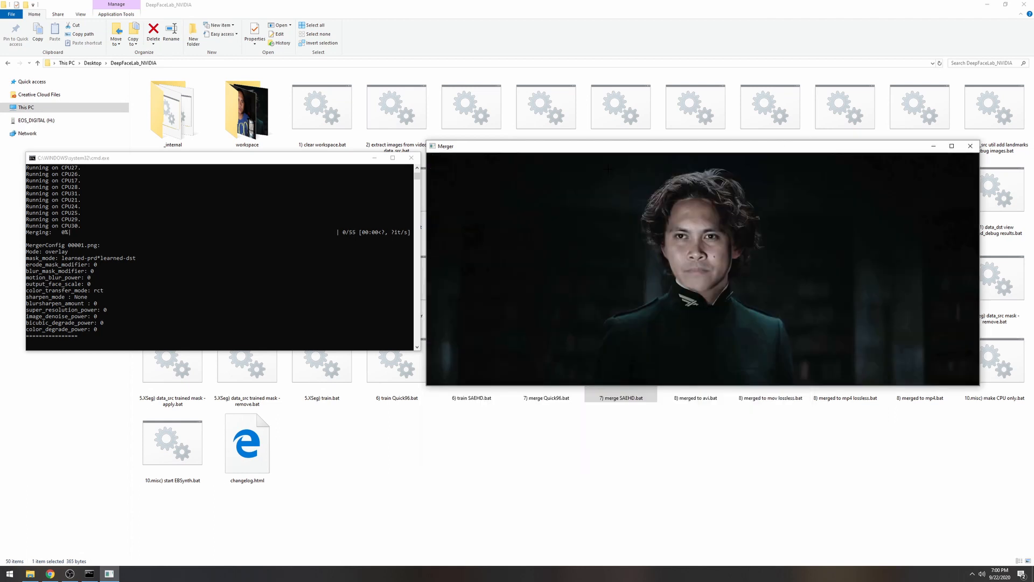
pyautogui.moveTo(621, 150); pyautogui.dragTo(617, 151)
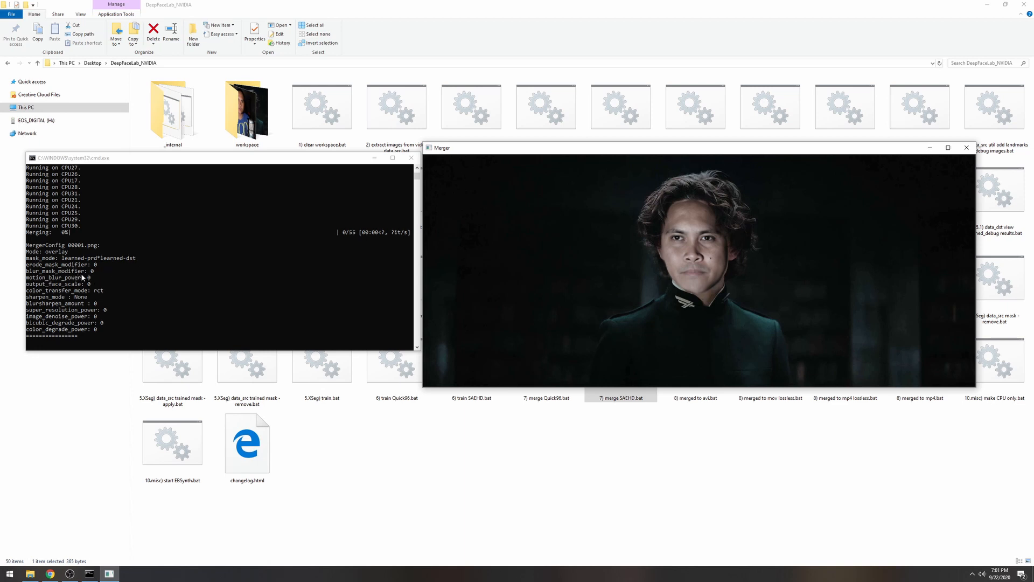
# - Raise the blur mask modifier step by step to soften the face mask's edge in the first frame
pyautogui.press('e')
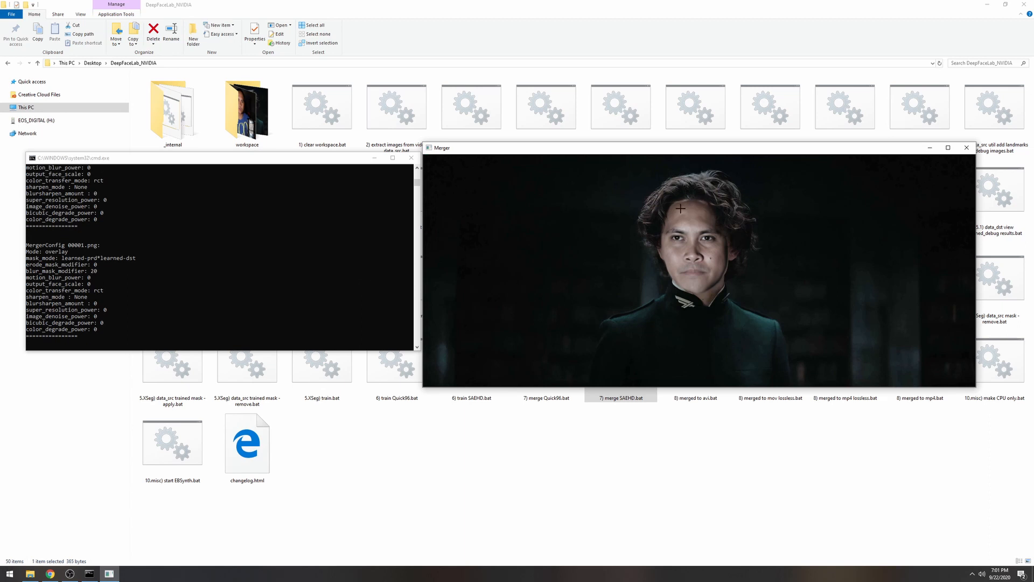
pyautogui.press('e')
pyautogui.press('e')
pyautogui.press('e')
pyautogui.press('e')
pyautogui.press('e')
pyautogui.press('e')
pyautogui.press('e')
pyautogui.press('e')
pyautogui.press('e')
pyautogui.press('e')
pyautogui.press('e')
pyautogui.press('e')
pyautogui.press('e')
pyautogui.press('e')
pyautogui.press('e')
pyautogui.press('e')
pyautogui.press('e')
pyautogui.press('e')
pyautogui.press('e')
pyautogui.press('d')
# - Set the erode mask modifier to -10 and the blur mask modifier to 60 for the first frame
pyautogui.press('s')
pyautogui.press('s')
pyautogui.press('s')
pyautogui.press('s')
pyautogui.press('s')
pyautogui.press('s')
pyautogui.press('s')
pyautogui.press('s')
pyautogui.press('s')
pyautogui.press('s')
pyautogui.press('s')
pyautogui.press('w')
pyautogui.press('e')
pyautogui.click(310, 163)
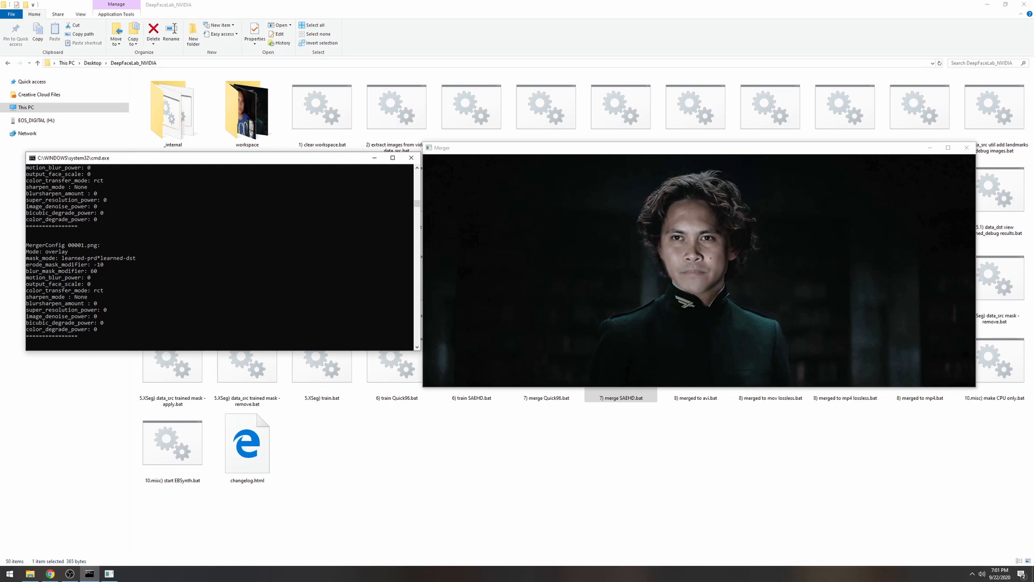
# - Cycle through the color transfer modes on the first frame and set the mode to mkl-m
pyautogui.click(514, 151)
pyautogui.press('c')
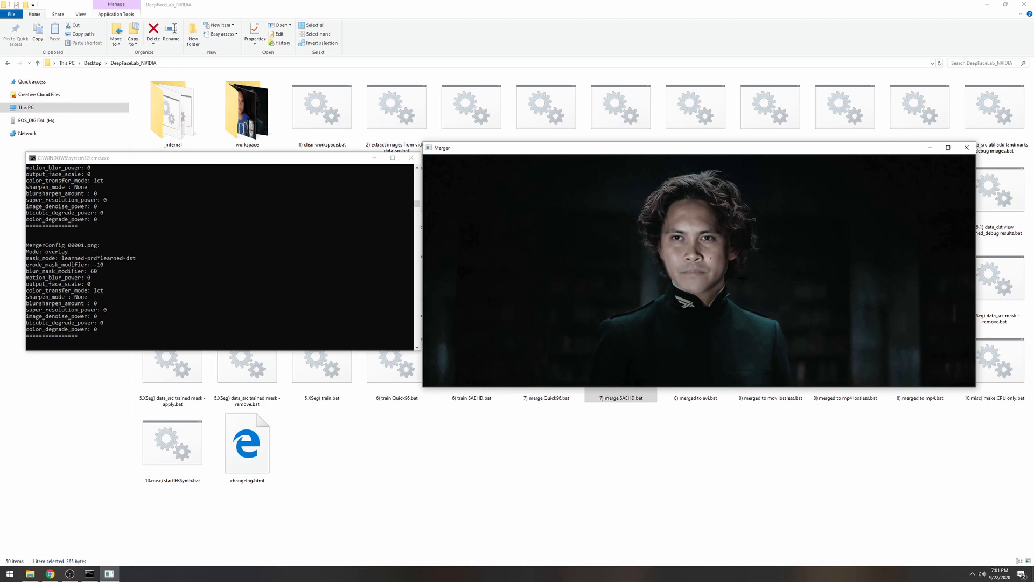
pyautogui.press('c')
pyautogui.press('c')
pyautogui.press('c')
pyautogui.press('c')
pyautogui.press('c')
pyautogui.press('c')
pyautogui.press('c')
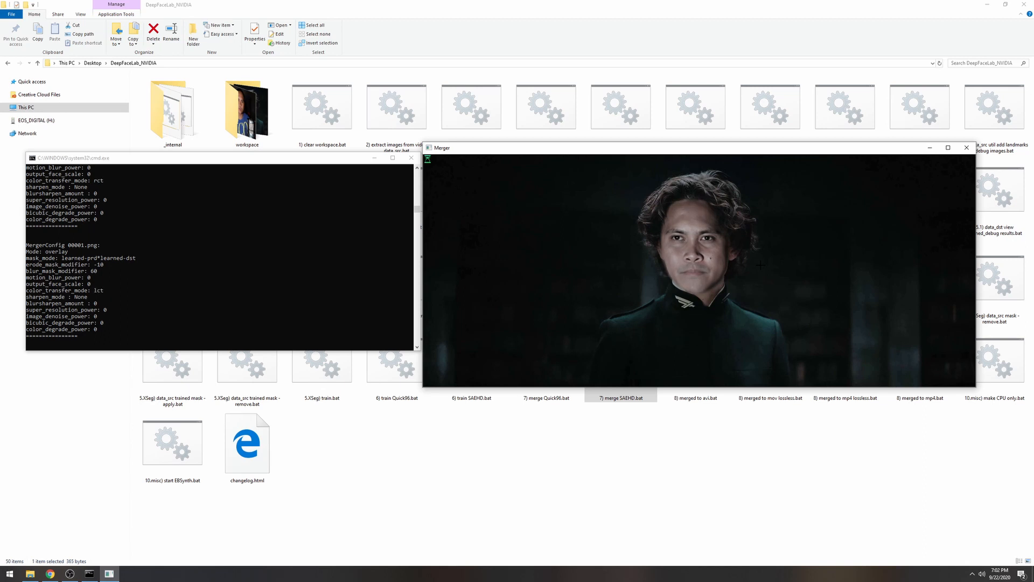
pyautogui.press('c')
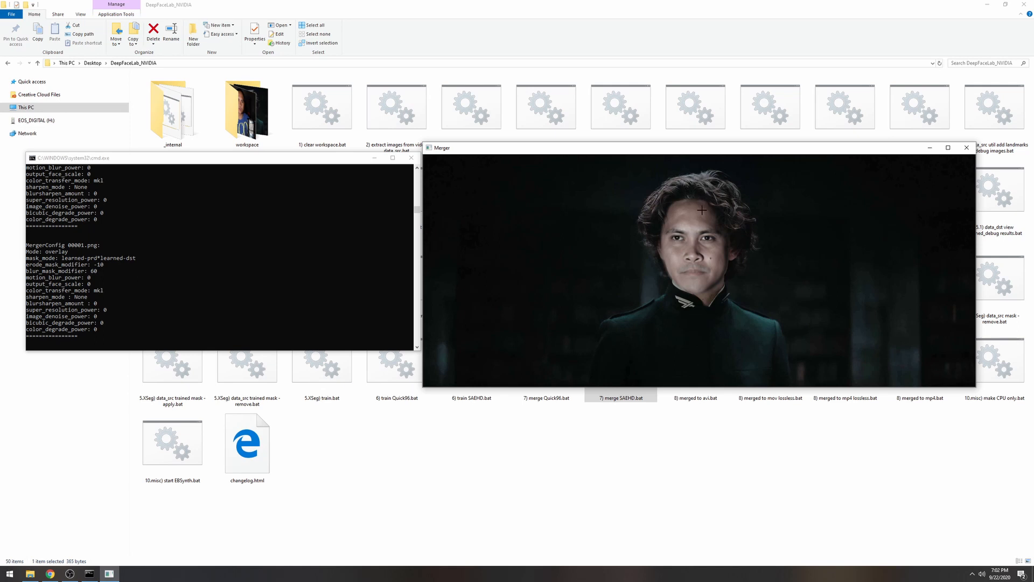
pyautogui.press('c')
# - Apply the current merge settings through the last frame, merge all remaining frames and close the merger with its console
pyautogui.press('Tab')
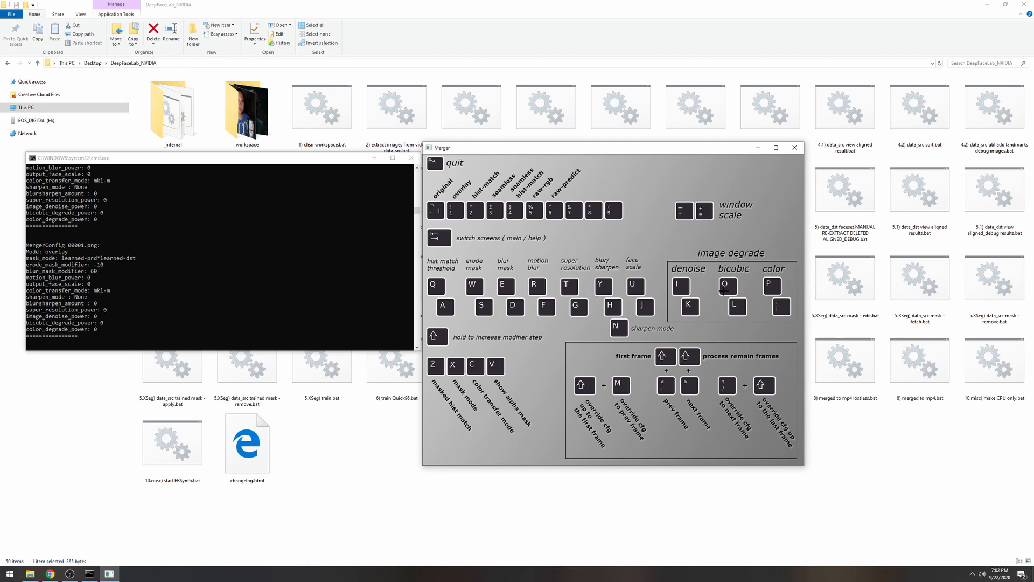
pyautogui.press('Tab')
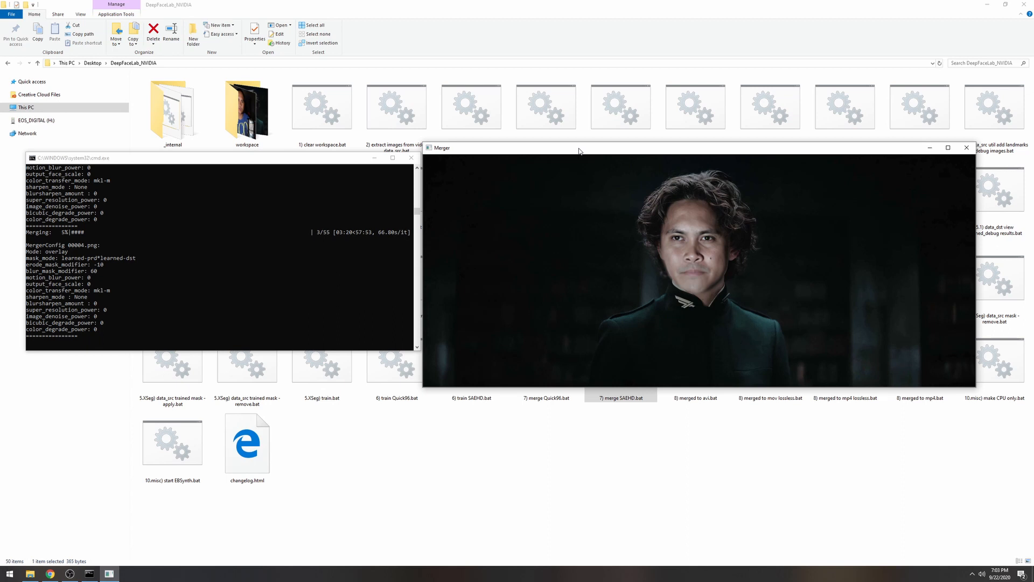
pyautogui.hotkey('shift', '/')
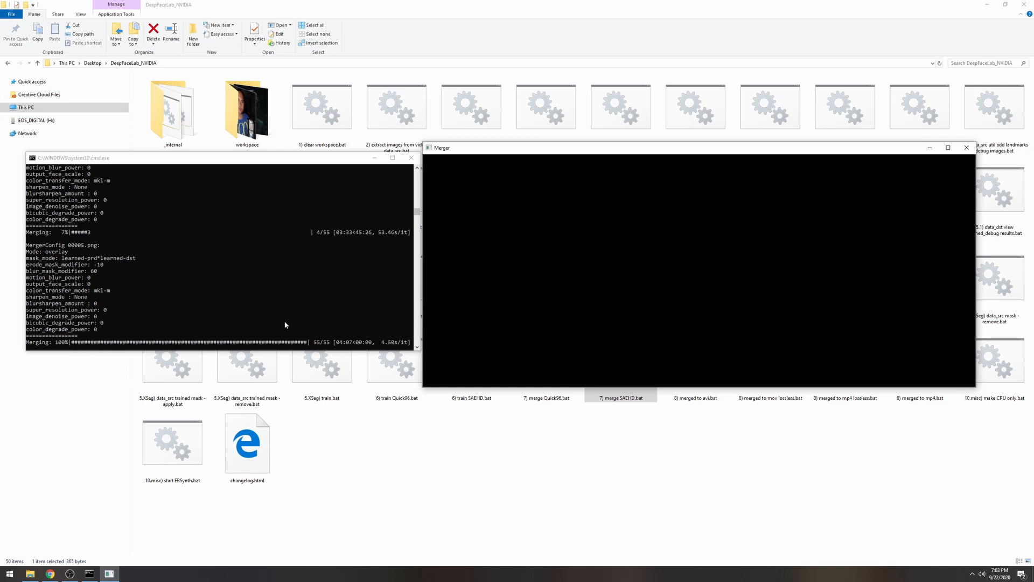
pyautogui.click(967, 148)
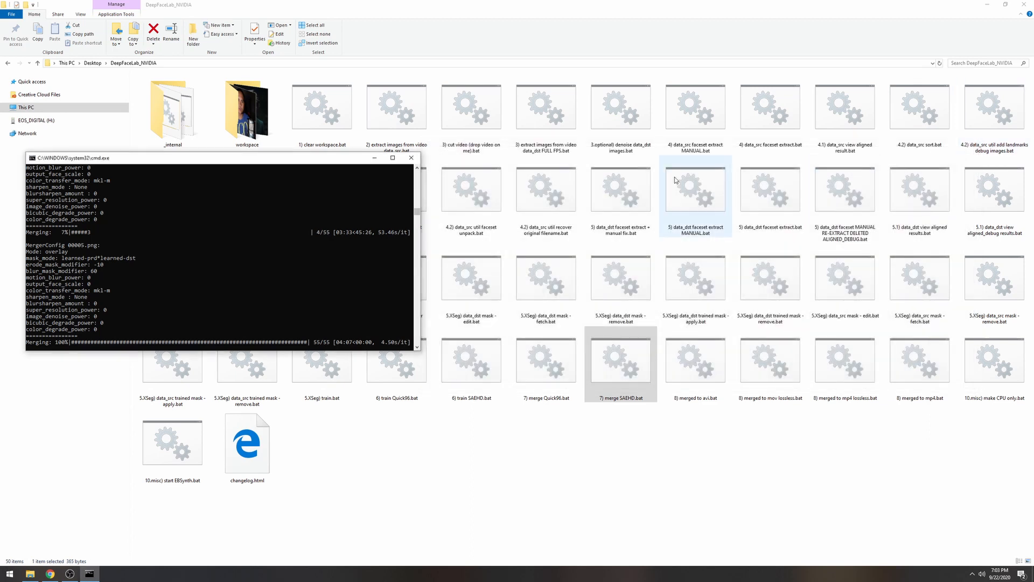
pyautogui.click(411, 158)
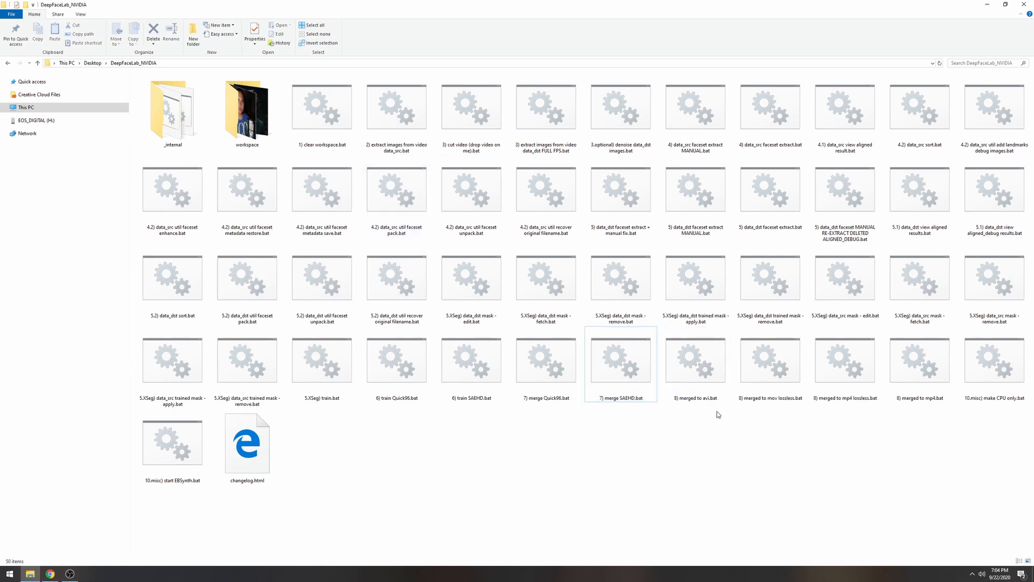
# - Convert the merged frames to MP4 with an output bitrate of 4 MB/s and close the console
pyautogui.doubleClick(937, 378)
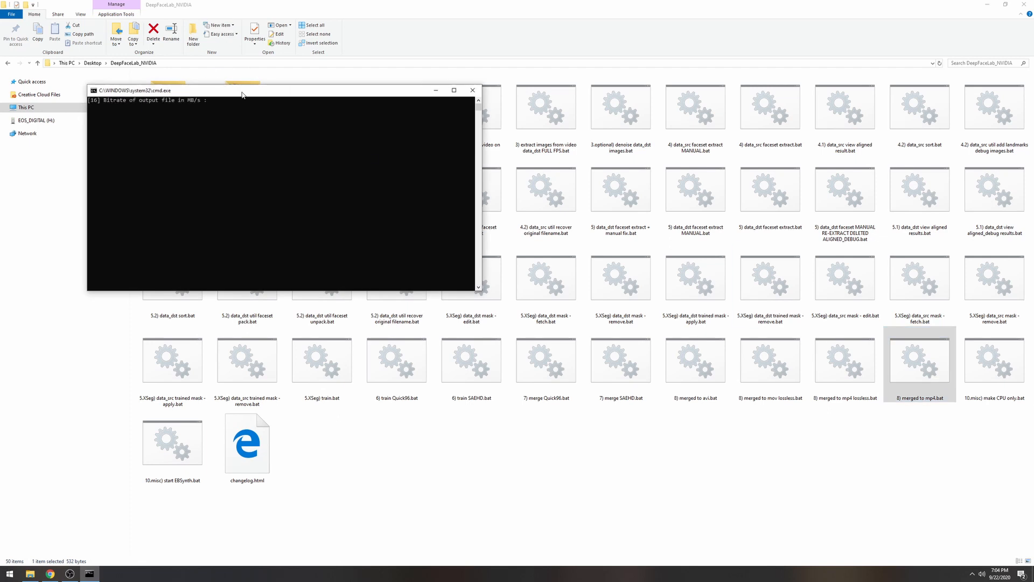
pyautogui.write('4')
pyautogui.press('Return')
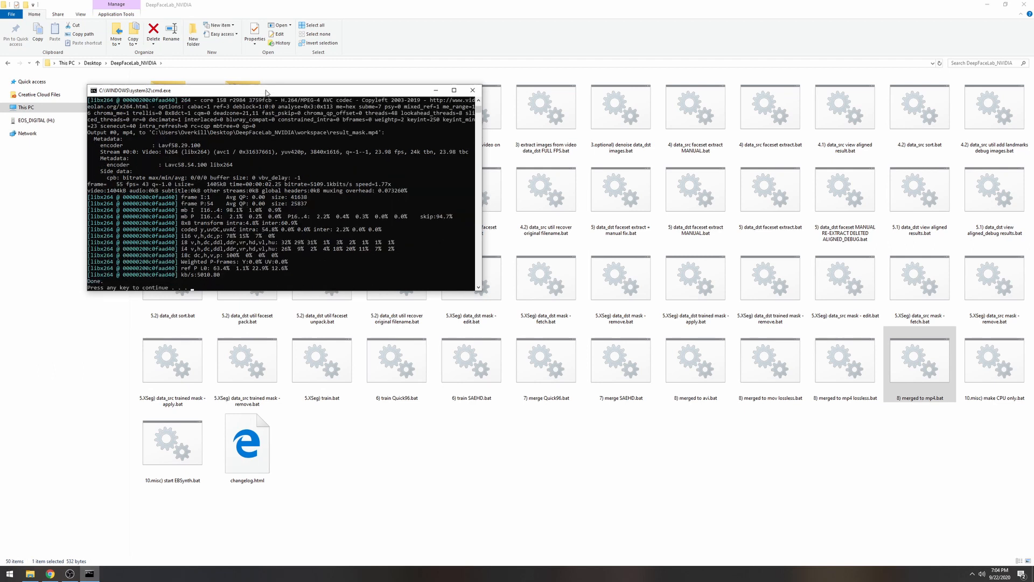
pyautogui.click(211, 274)
pyautogui.press('Return')
# - Open result.mp4 from the workspace folder in VLC, play it, pause and scrub forward to inspect the face swap
pyautogui.doubleClick(251, 110)
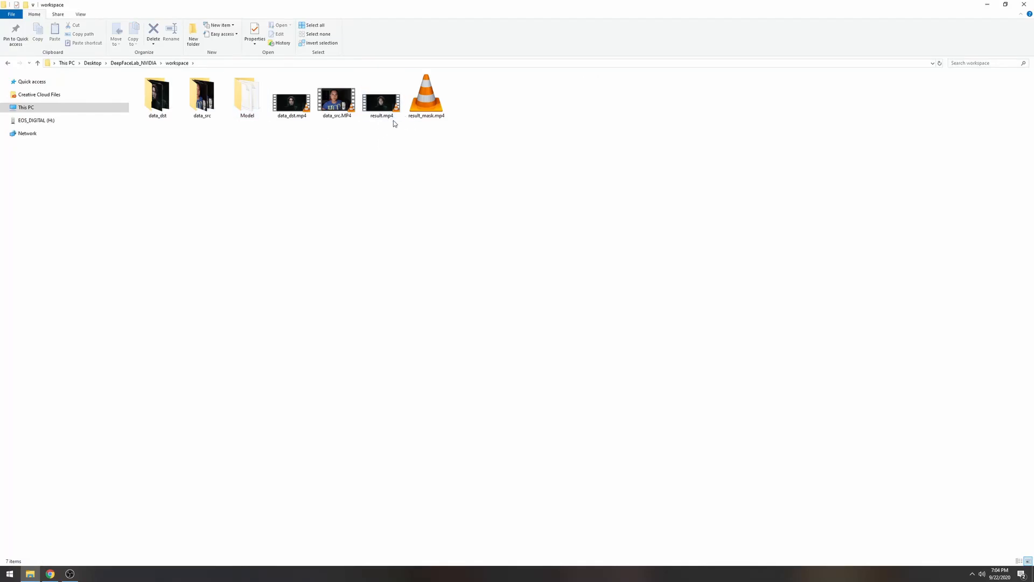
pyautogui.doubleClick(382, 108)
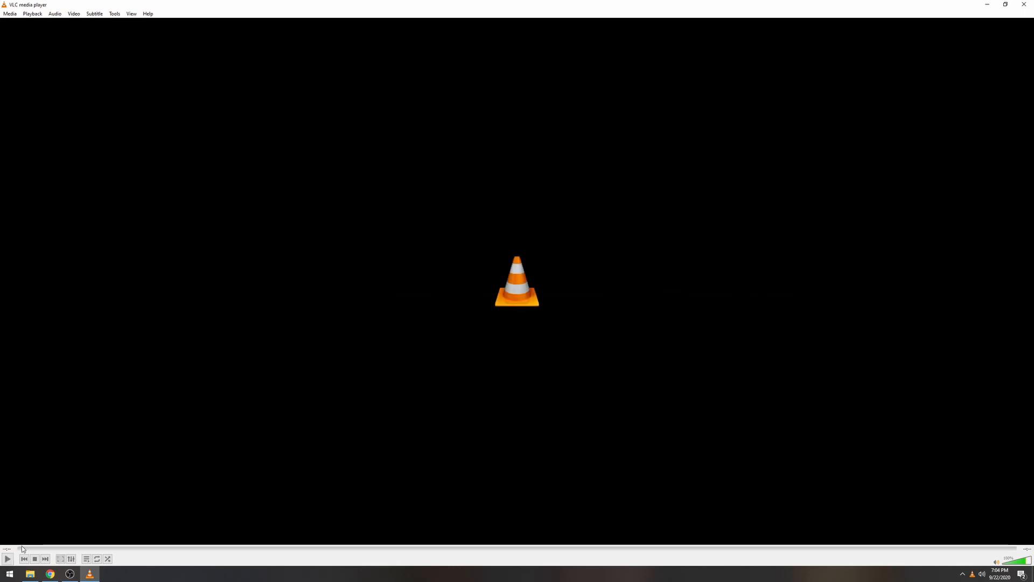
pyautogui.click(8, 558)
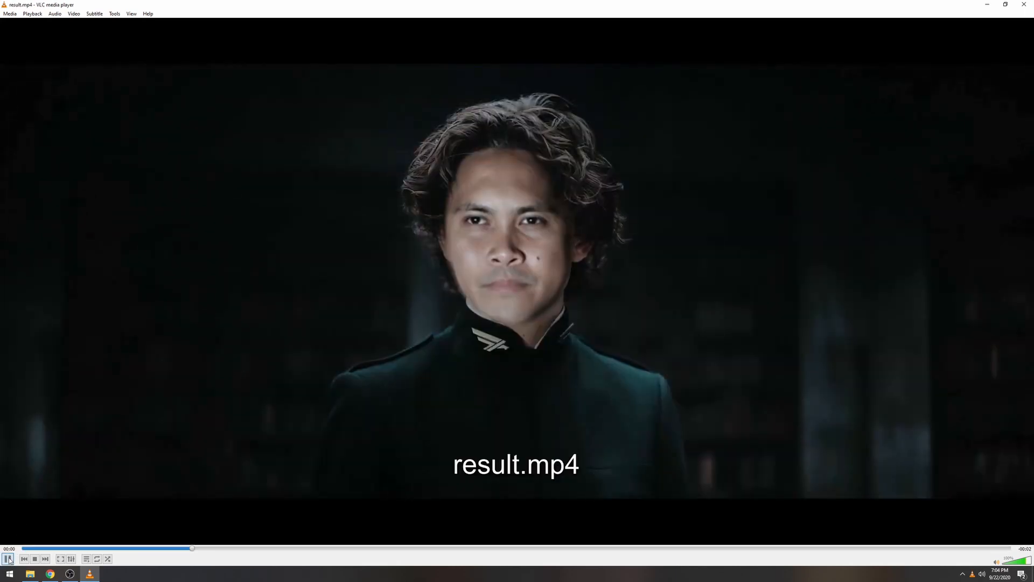
pyautogui.click(9, 558)
pyautogui.moveTo(193, 547); pyautogui.dragTo(397, 549)
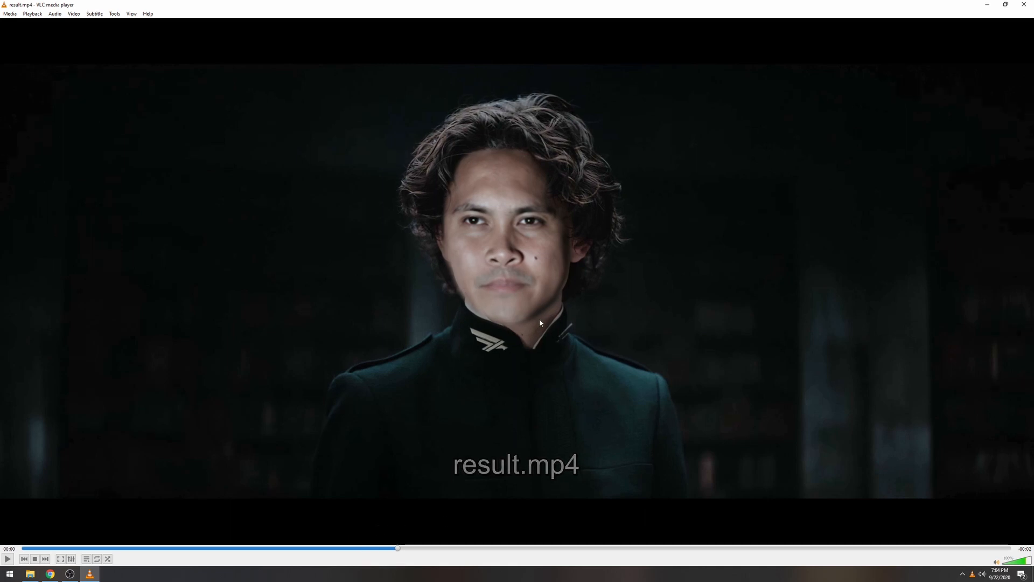